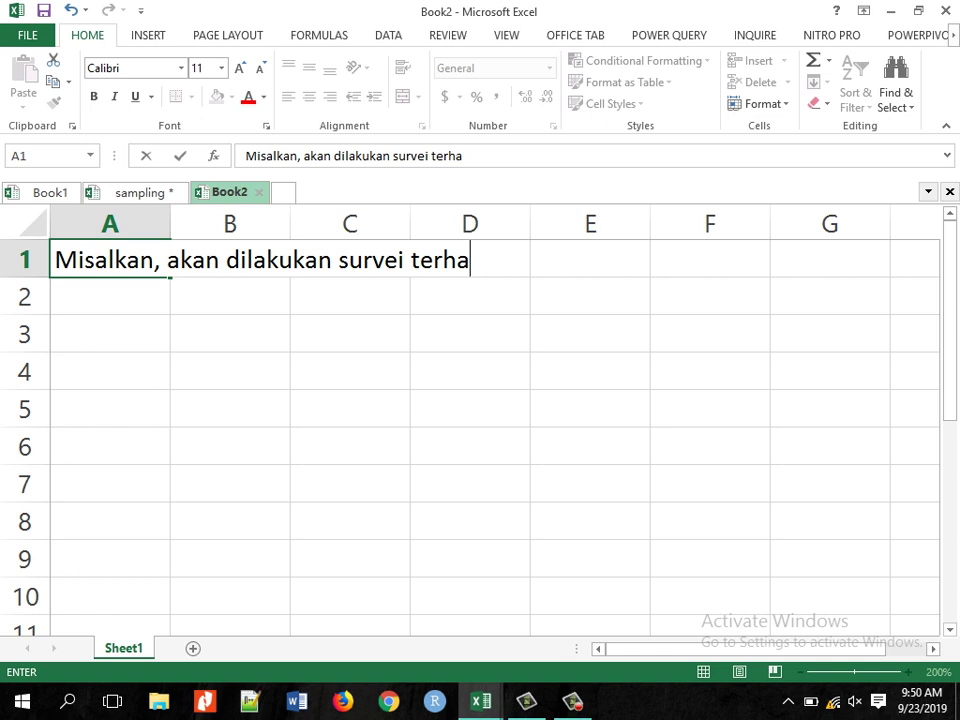
# Continue the sentence in A1 so it reads "Misalkan, akan dilakukan survei terhadap kepuasan mahasi".
pyautogui.write('dap kepuasa')
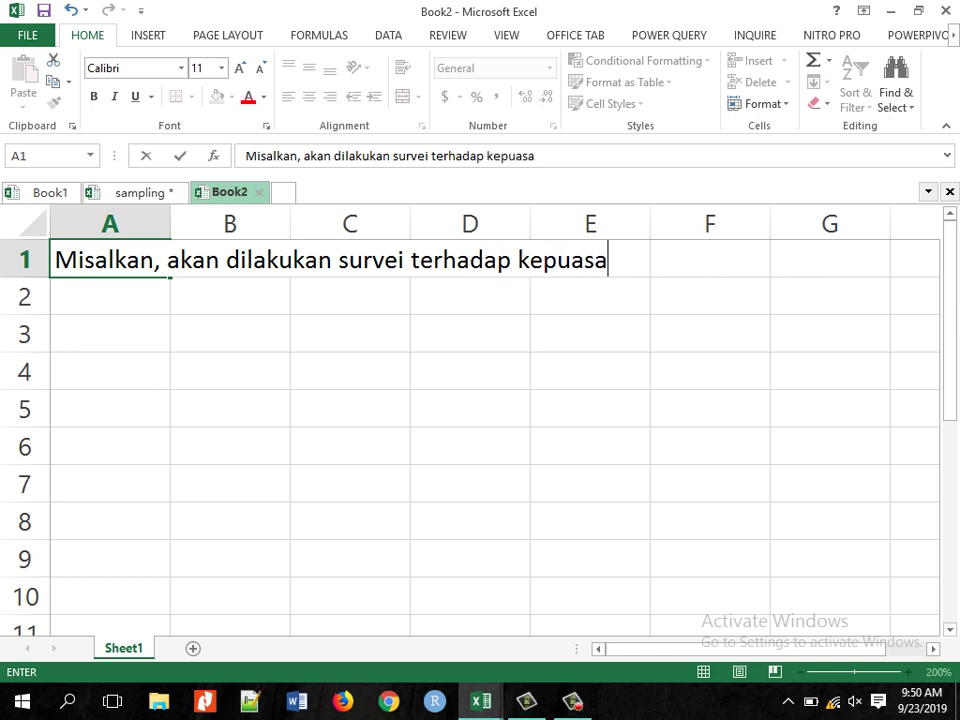
pyautogui.press('BackSpace')
pyautogui.write('an mahasi')
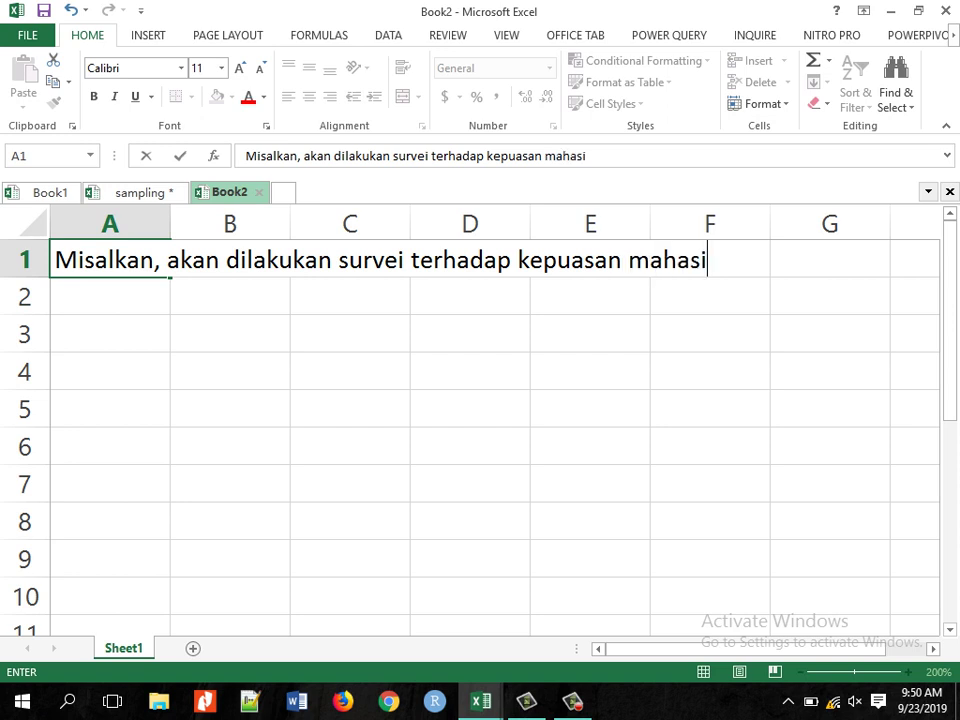
pyautogui.hotkey('ctrl', 'Return')
pyautogui.hotkey('ctrl', 'Right')
pyautogui.hotkey('ctrl', 'Left')
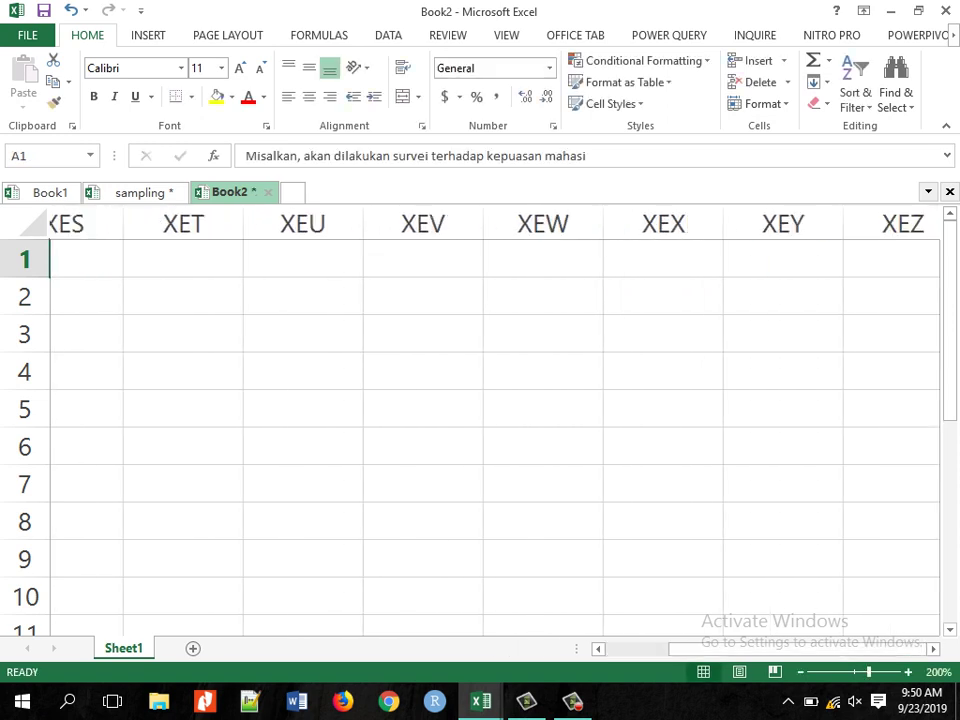
pyautogui.press('Right')
pyautogui.press('Left')
# Remove the word "terhadap" before "kepuasan" from the sentence in A1.
pyautogui.press('F2')
pyautogui.press('Left')
pyautogui.press('Left')
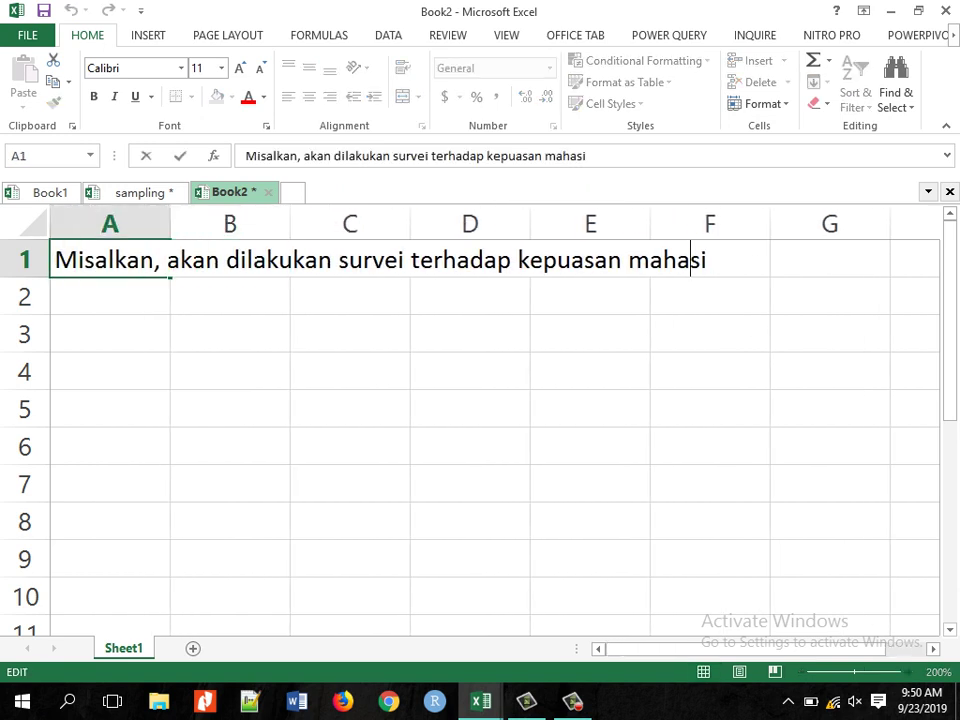
pyautogui.press('Left')
pyautogui.press('Left')
pyautogui.press('Left')
pyautogui.press('Left')
pyautogui.press('Left')
pyautogui.press('Left')
pyautogui.press('Left')
pyautogui.press('Left')
pyautogui.press('Left')
pyautogui.press('Left')
pyautogui.press('Left')
pyautogui.press('Left')
pyautogui.press('Left')
pyautogui.press('BackSpace')
pyautogui.press('BackSpace')
pyautogui.press('BackSpace')
pyautogui.press('BackSpace')
pyautogui.press('BackSpace')
pyautogui.press('BackSpace')
pyautogui.press('BackSpace')
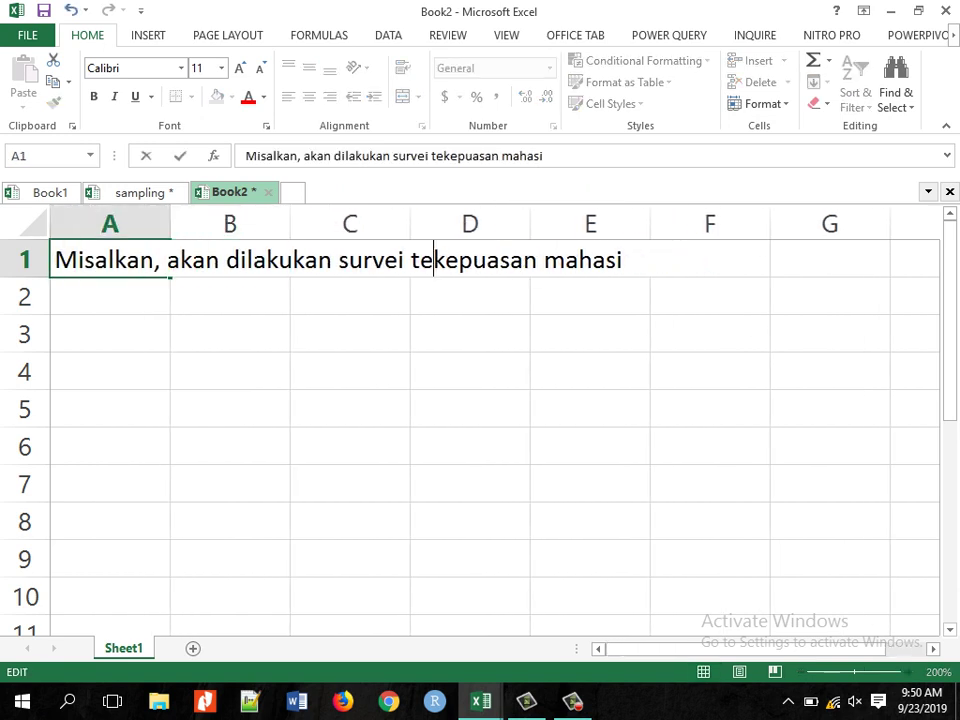
pyautogui.press('BackSpace')
pyautogui.press('BackSpace')
# Complete the sentence in A1 so it ends with "survei kepuasan mahasiswa terhadap layanan".
pyautogui.press('Right')
pyautogui.press('Right')
pyautogui.press('Right')
pyautogui.press('Right')
pyautogui.press('Right')
pyautogui.press('Right')
pyautogui.press('Right')
pyautogui.press('Right')
pyautogui.press('Right')
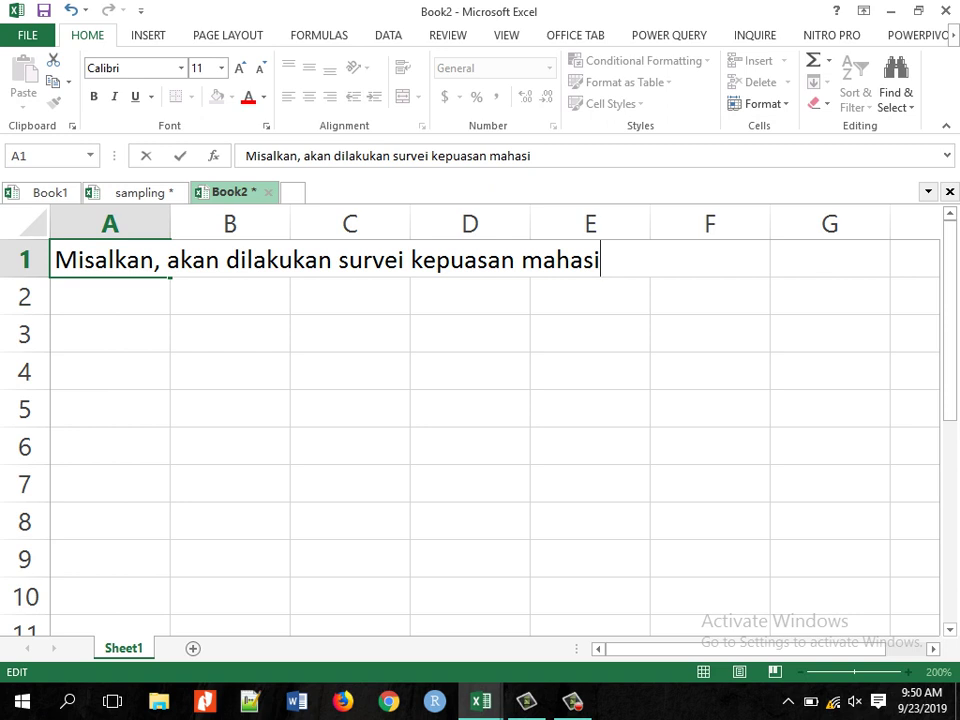
pyautogui.write('swa terha')
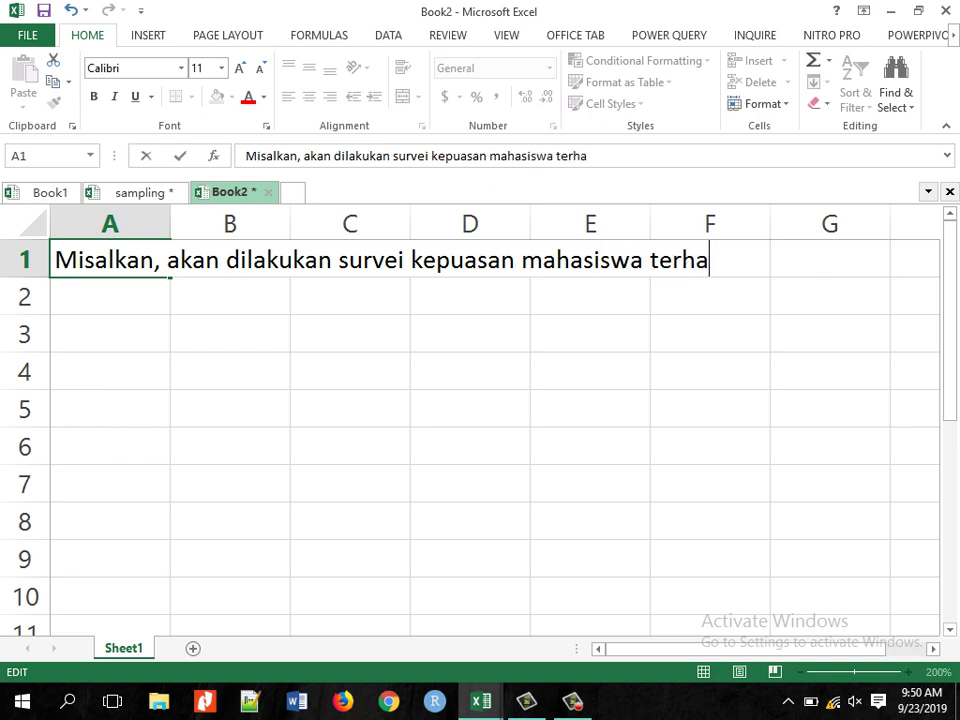
pyautogui.write('dap layanan')
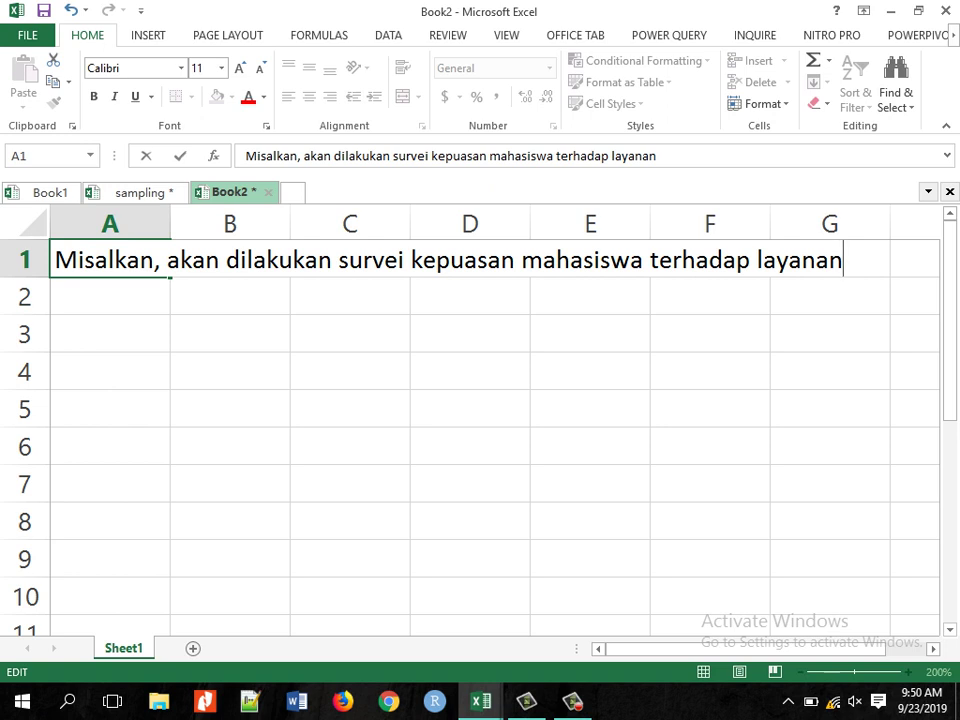
pyautogui.press('Return')
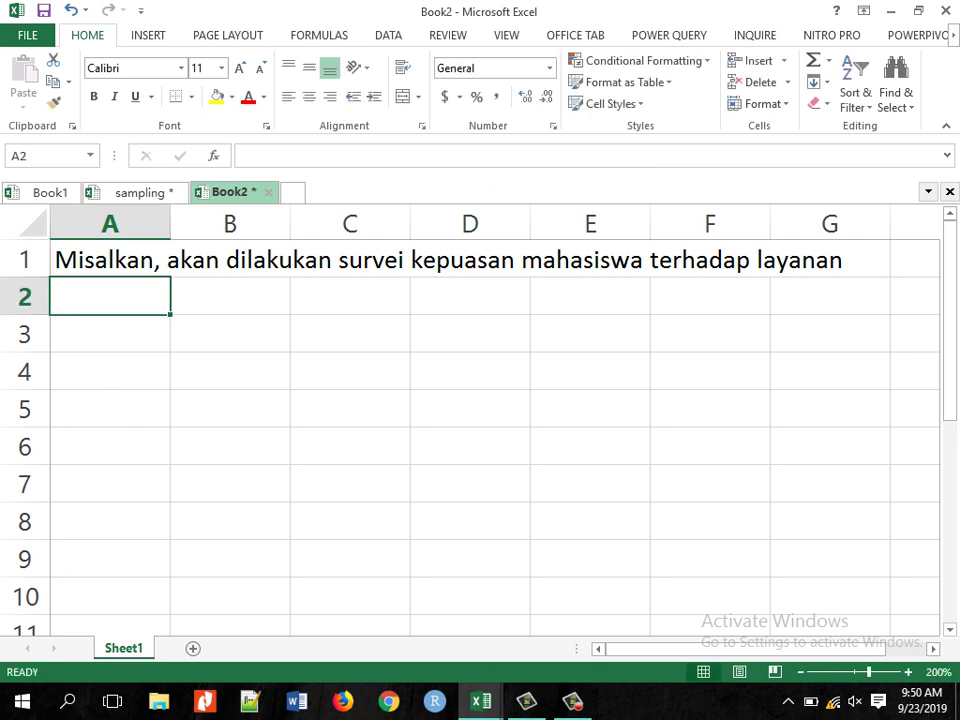
# Enter the heading "Diketahui" in cell A2.
pyautogui.write('Dik')
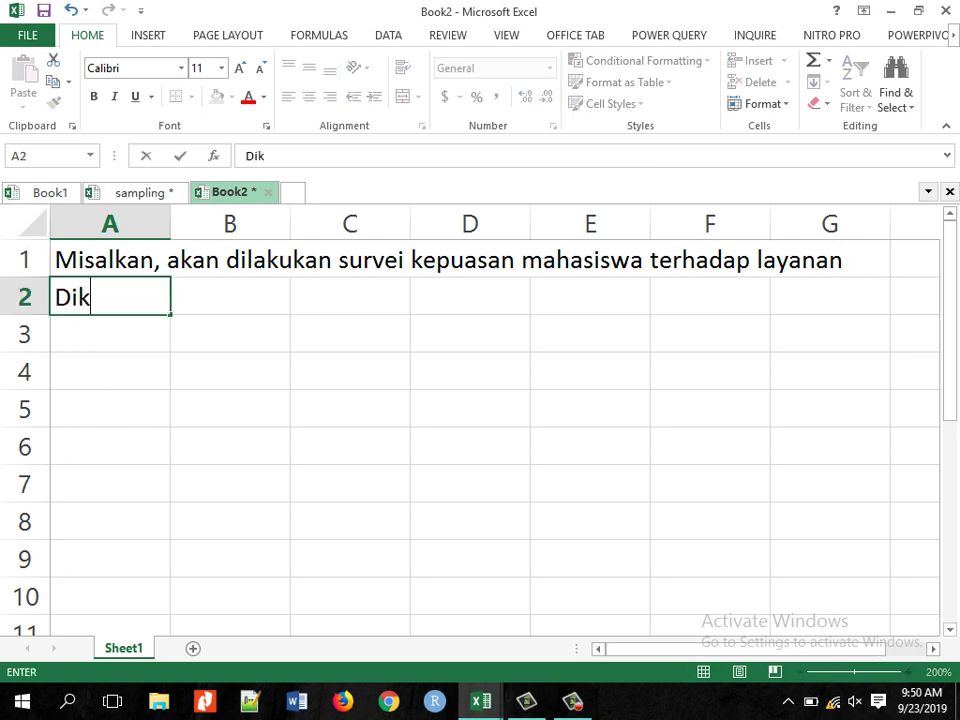
pyautogui.write('etahui')
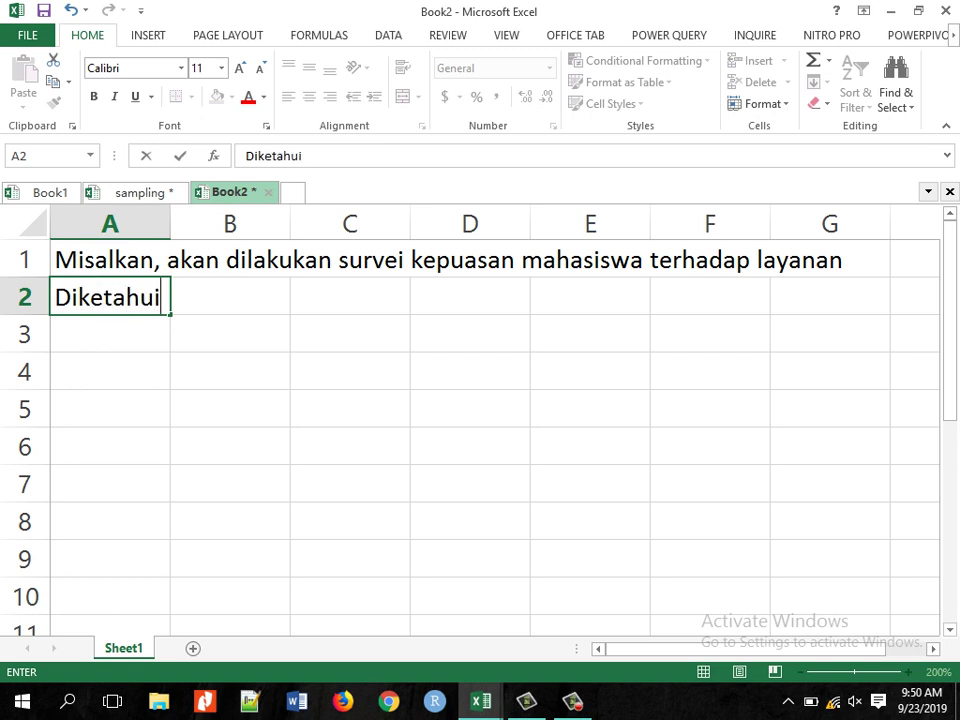
pyautogui.press('Return')
# Enter the label "N=" in A3 and the value 2000 in B3.
pyautogui.write('N')
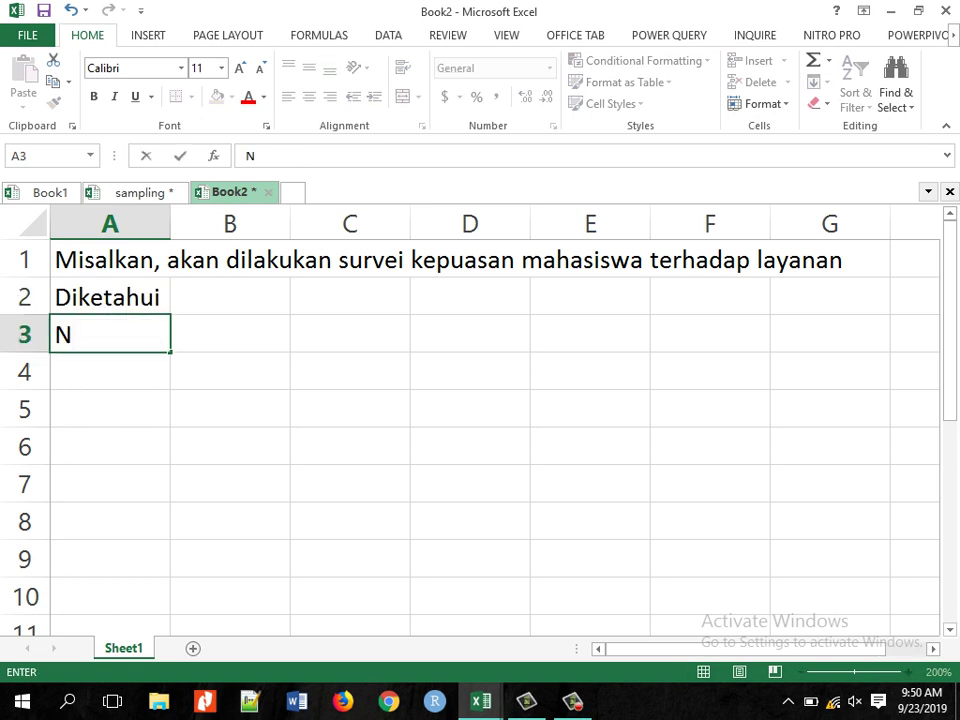
pyautogui.press('Tab')
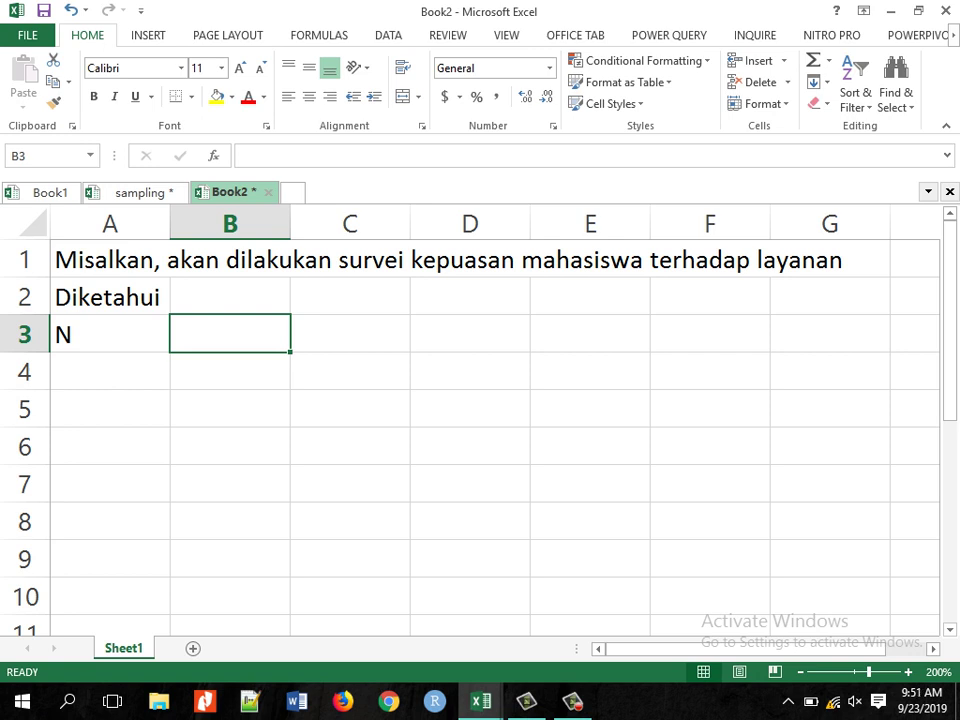
pyautogui.click(110, 334)
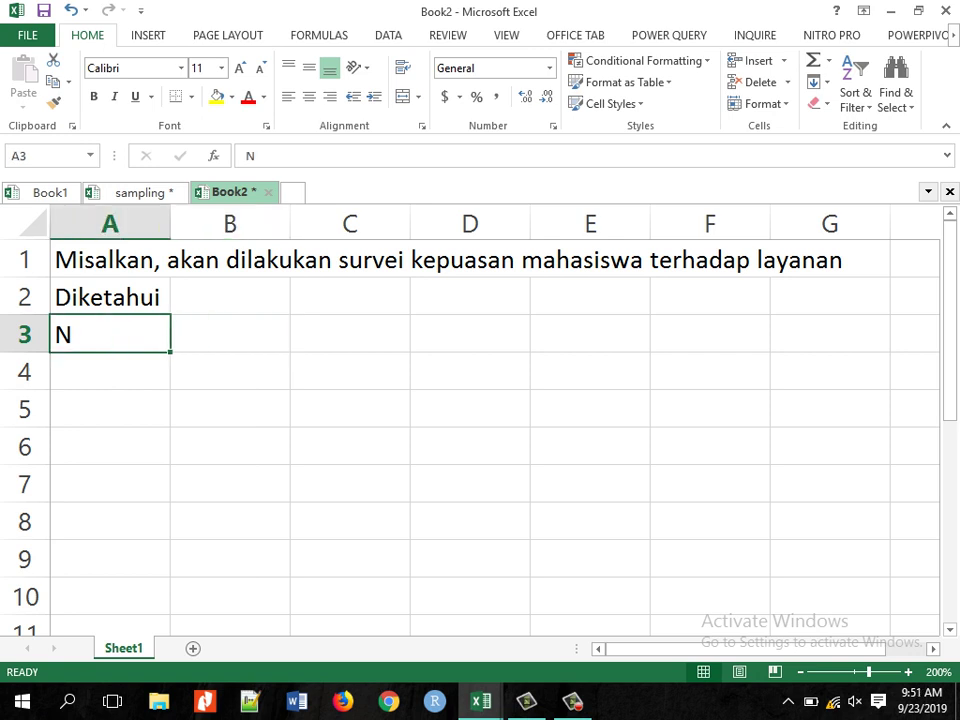
pyautogui.press('F2')
pyautogui.write('=')
pyautogui.press('Tab')
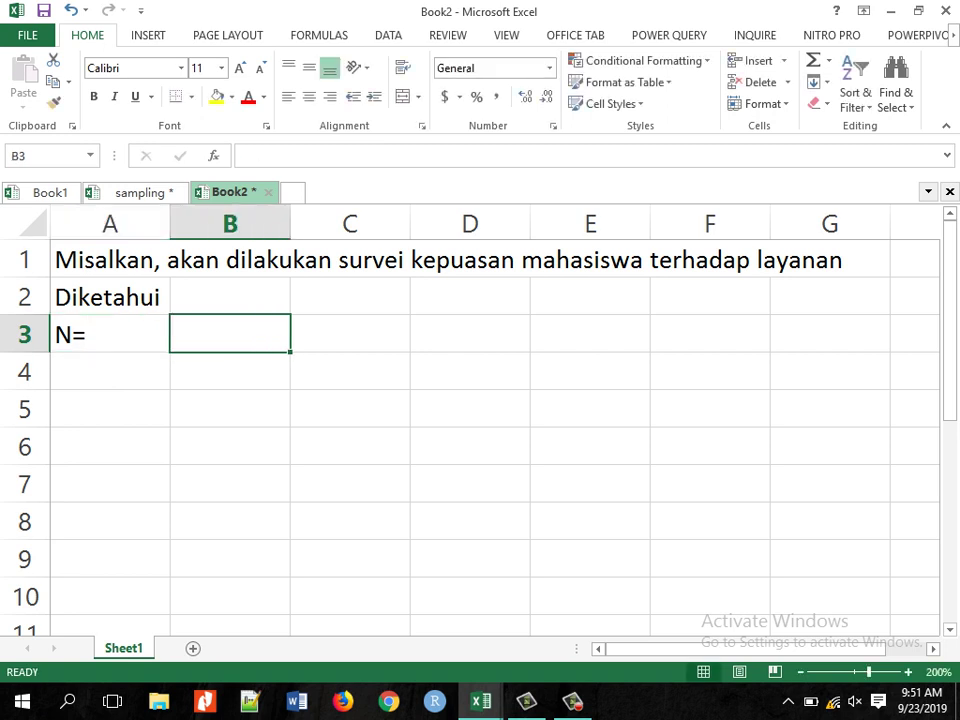
pyautogui.write('2000')
pyautogui.press('Return')
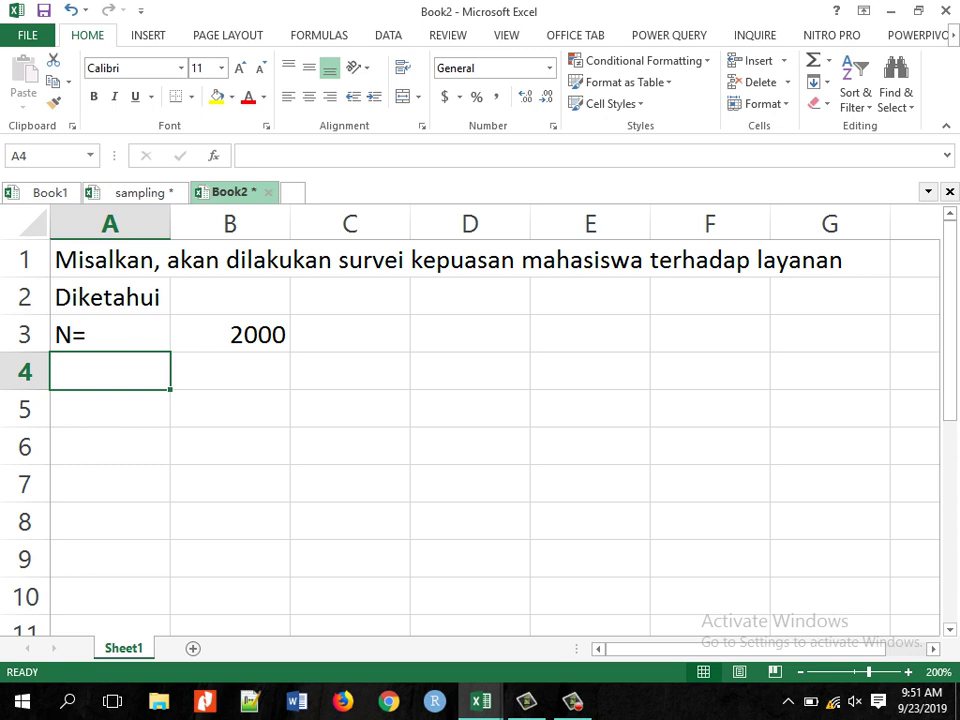
# Enter the label "N1=" in A4 and the value 500 in B4.
pyautogui.write('P1')
pyautogui.press('Tab')
pyautogui.press('Left')
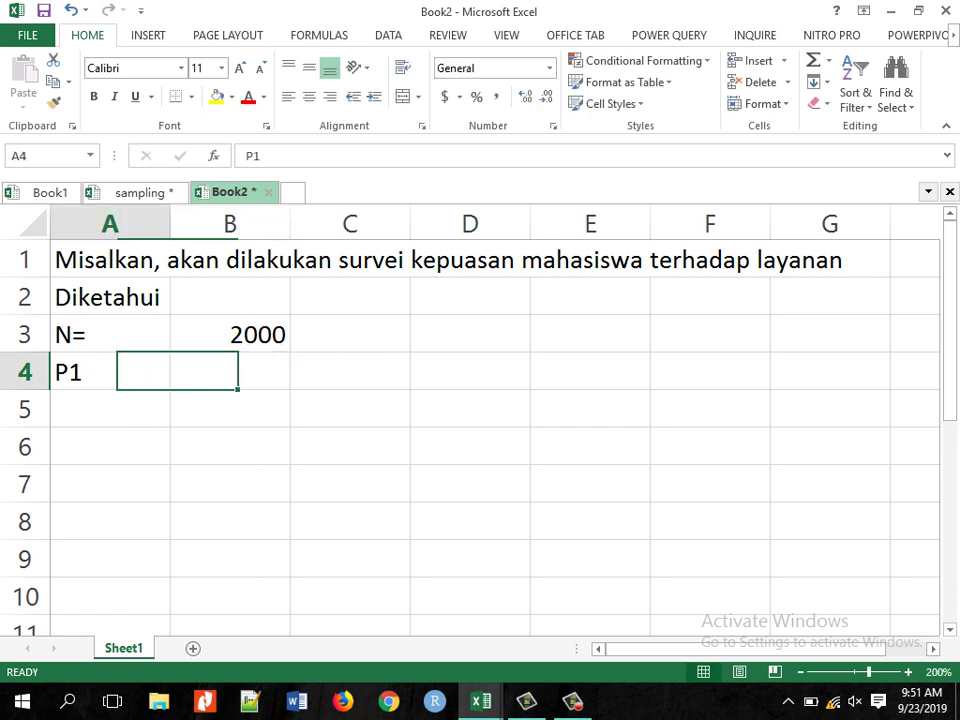
pyautogui.write('N=')
pyautogui.press('BackSpace')
pyautogui.write('1')
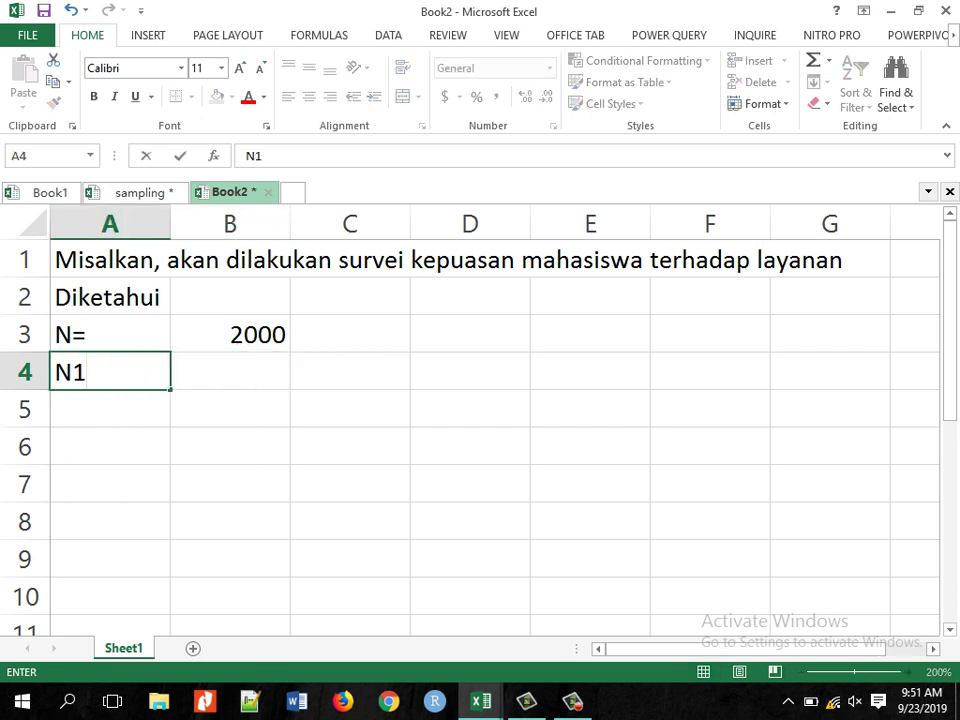
pyautogui.write('=')
pyautogui.press('Tab')
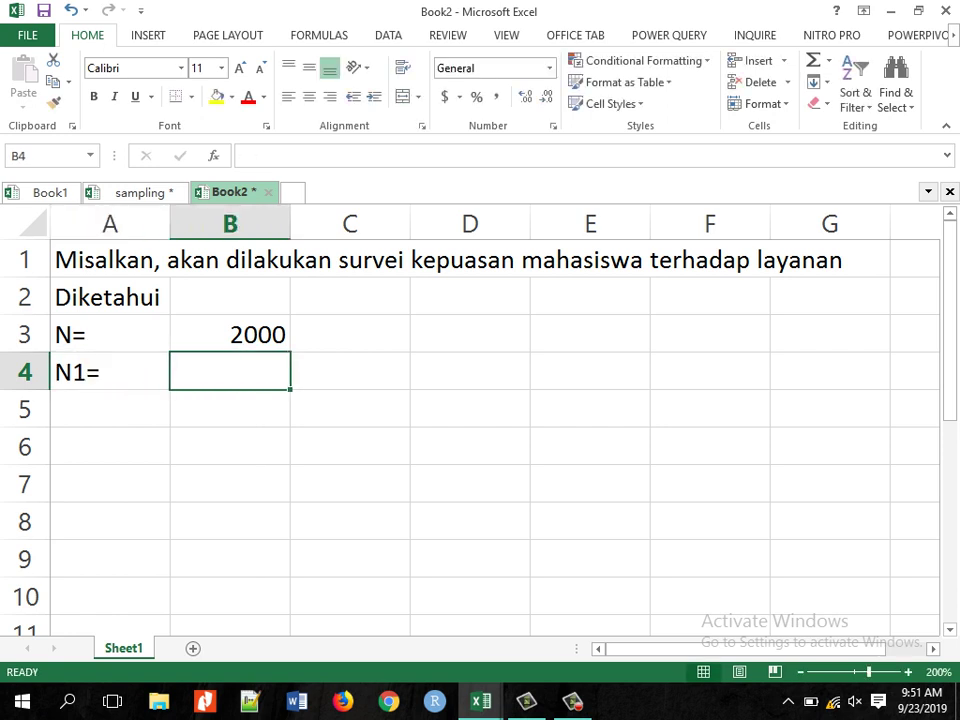
pyautogui.write('500')
pyautogui.press('Return')
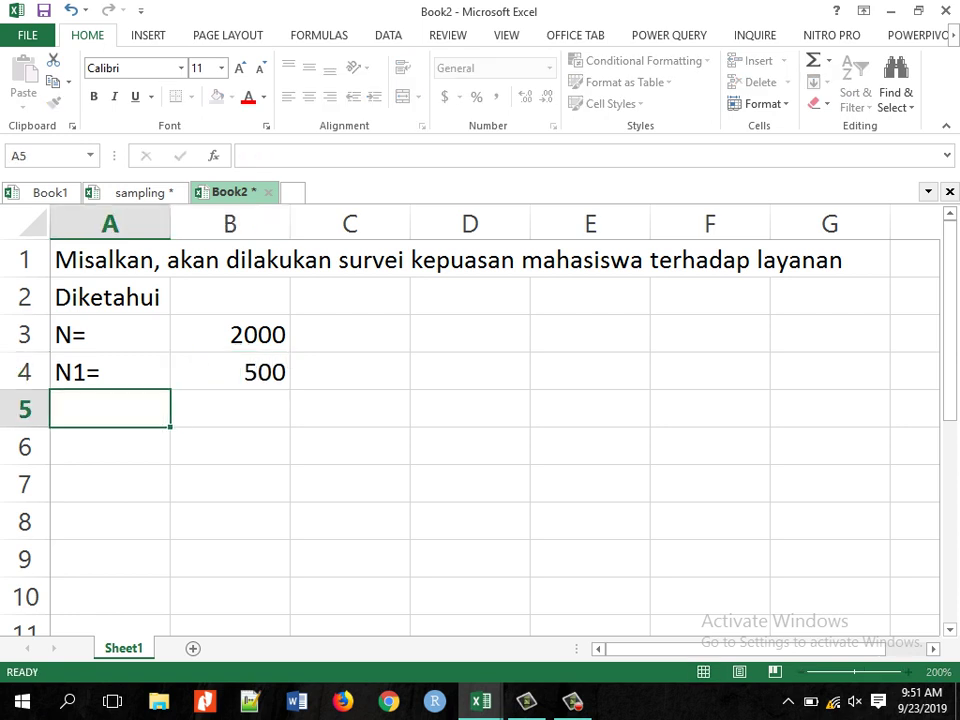
# Add the labels "N2=" in A5 and "N3=" in A6, with 1000 in B5 and 500 in B6.
pyautogui.write('N2')
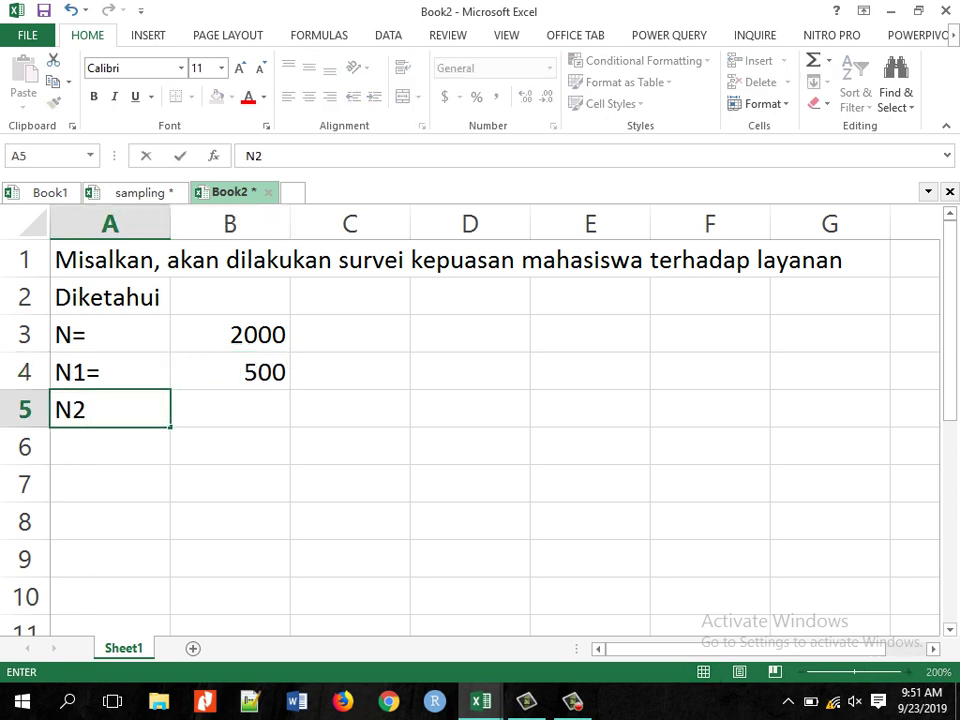
pyautogui.write('=')
pyautogui.press('Tab')
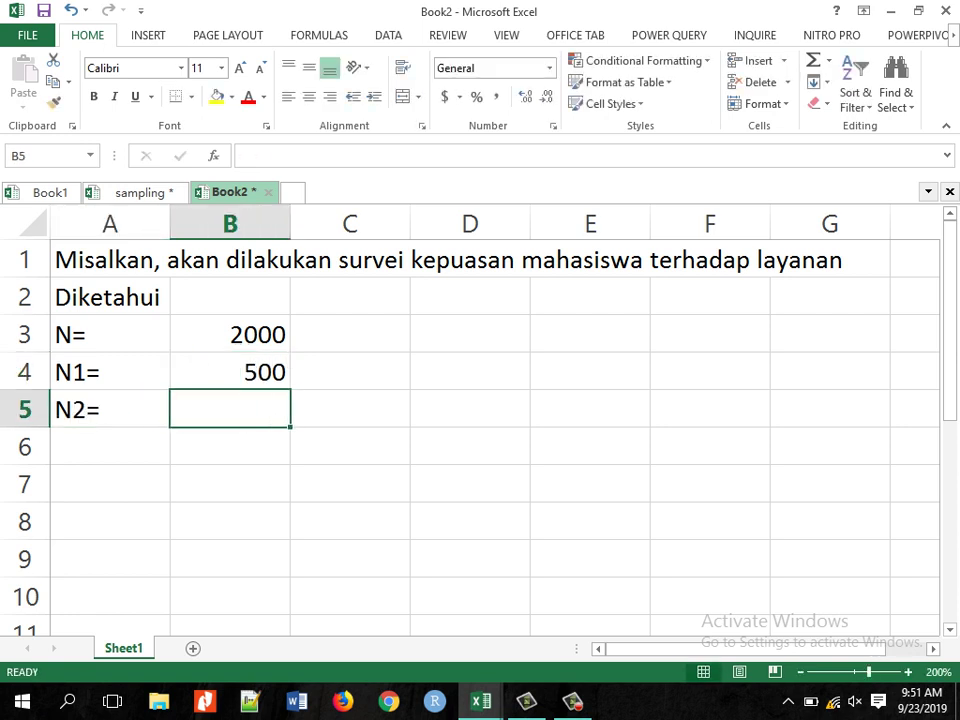
pyautogui.write('1000')
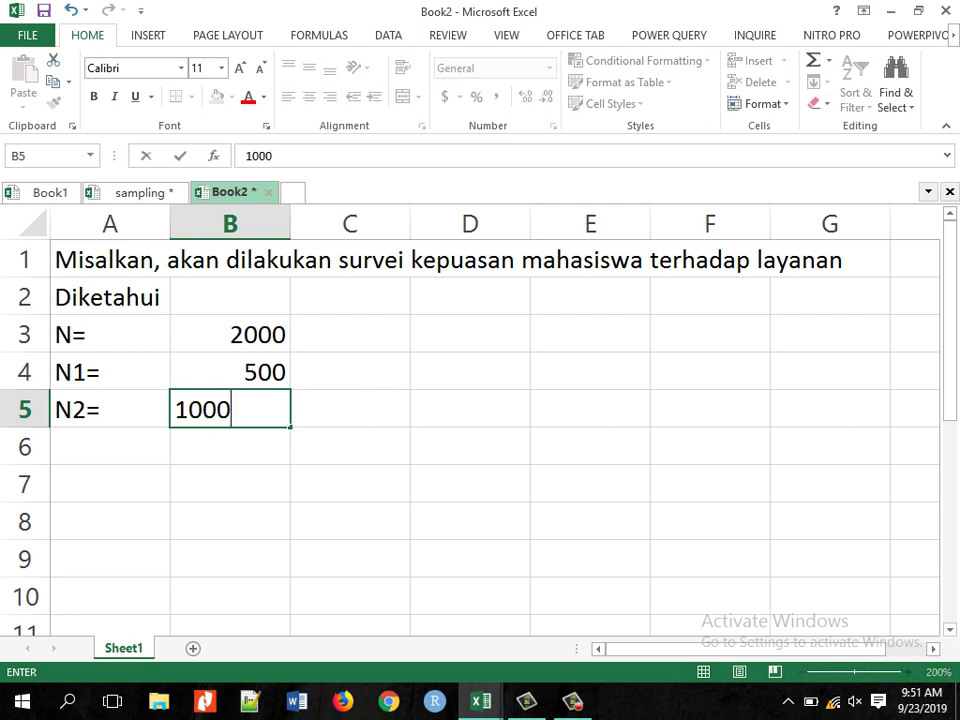
pyautogui.press('Return')
pyautogui.write('N3=')
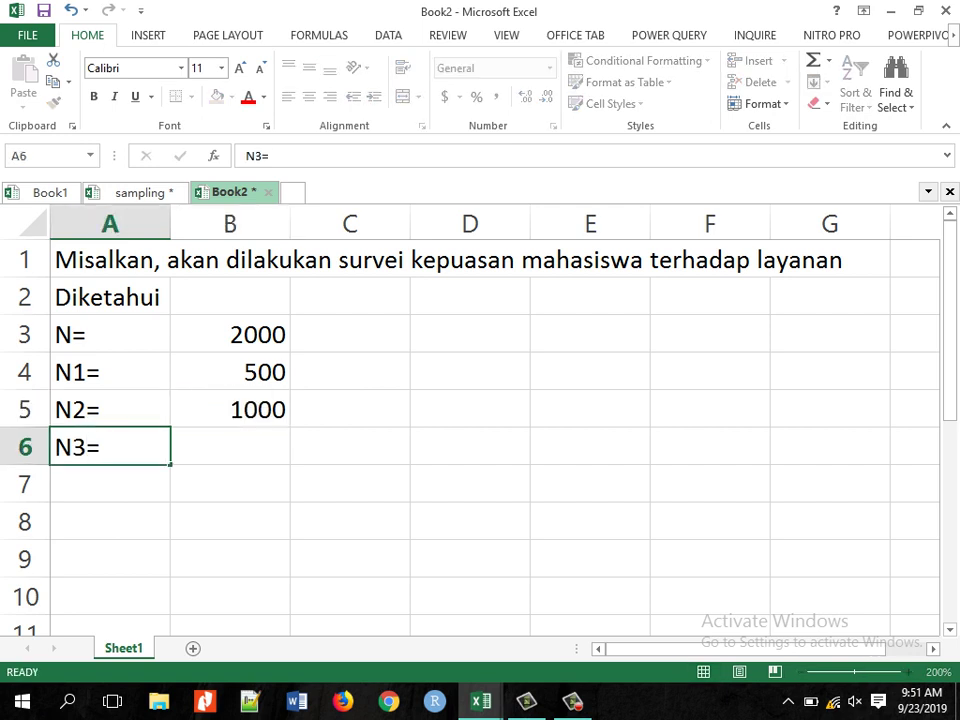
pyautogui.press('Tab')
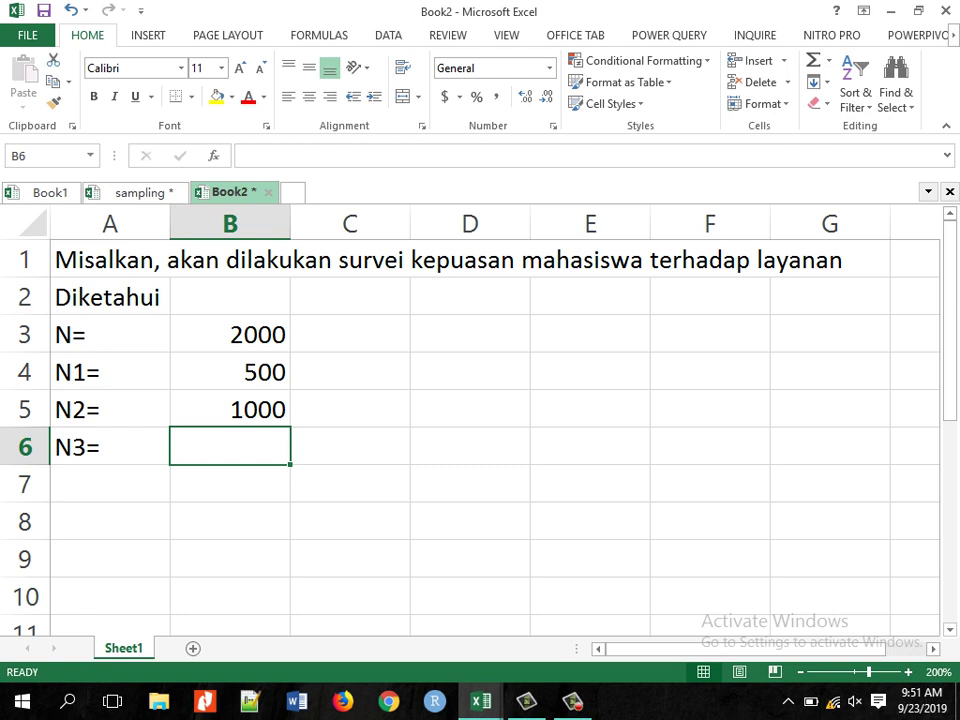
pyautogui.write('500')
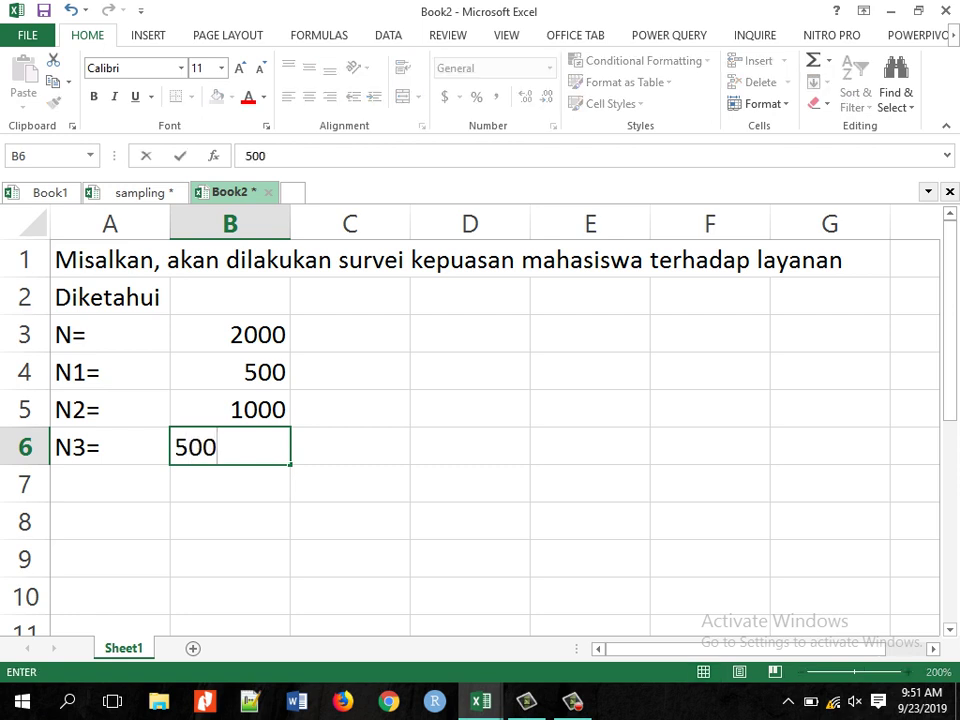
pyautogui.press('Return')
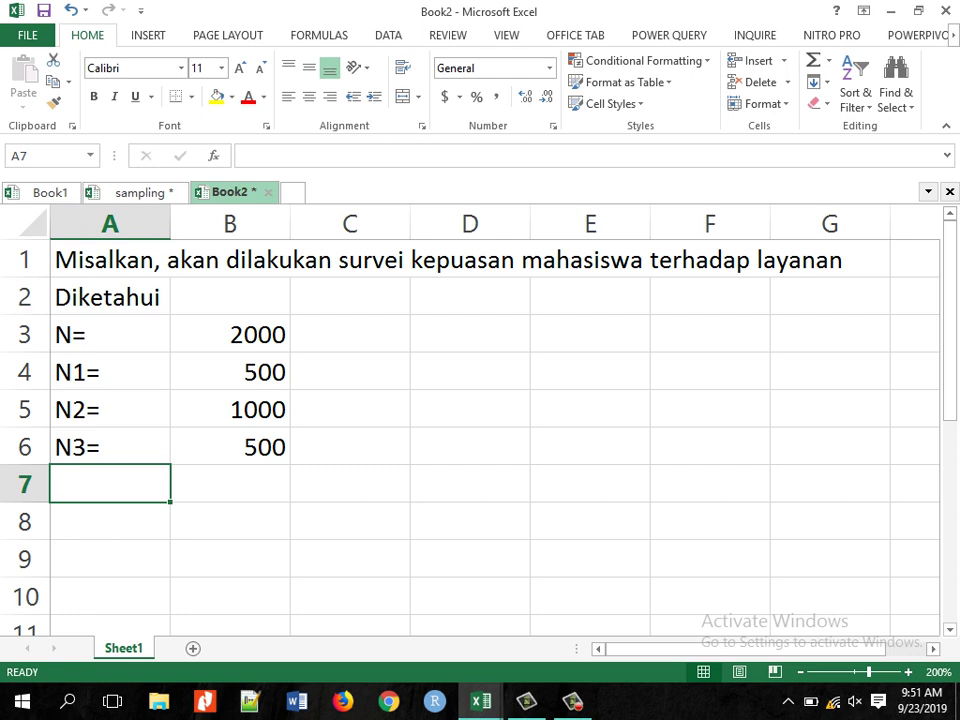
# Add the labels "d=" in A7 and "t=" in A8, with 0.05 in B7 and 1.96 in B8.
pyautogui.write('d=')
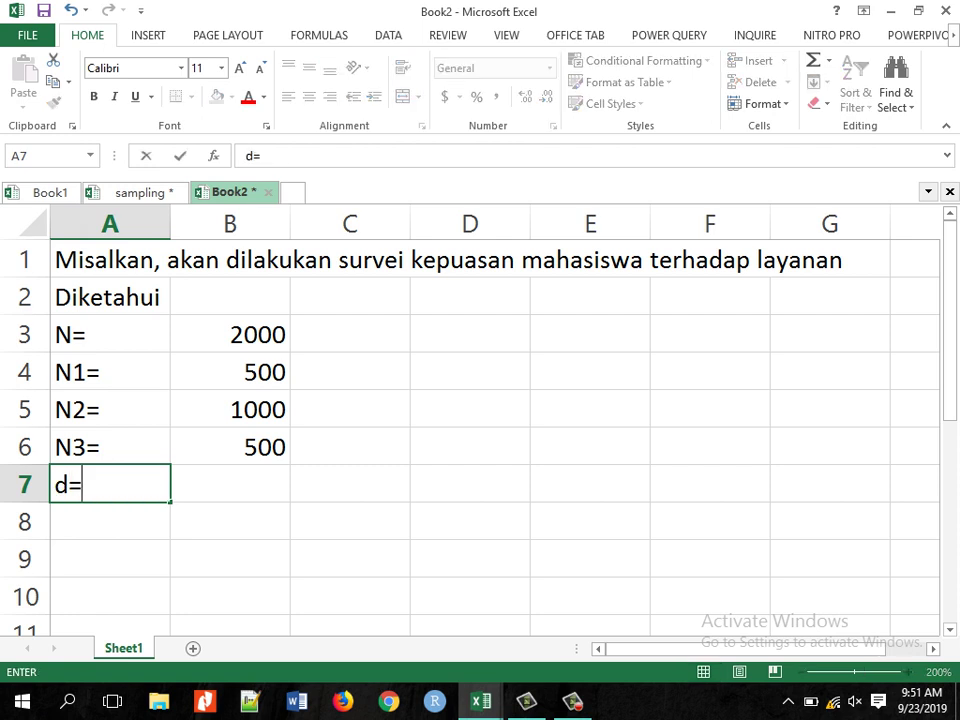
pyautogui.press('Tab')
pyautogui.write('0.0')
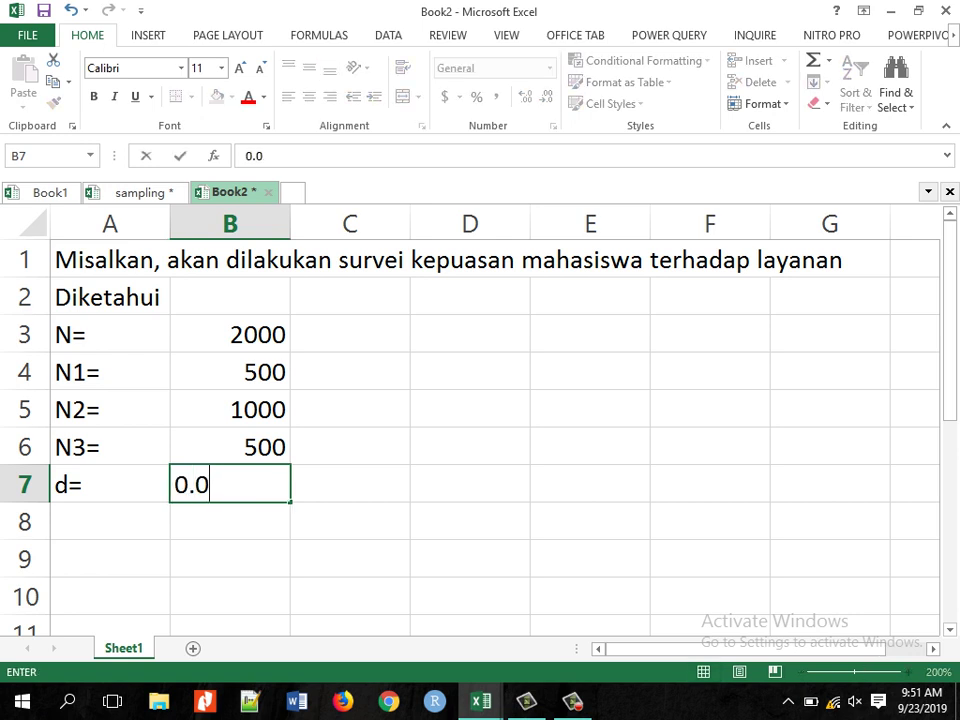
pyautogui.write('5')
pyautogui.press('Return')
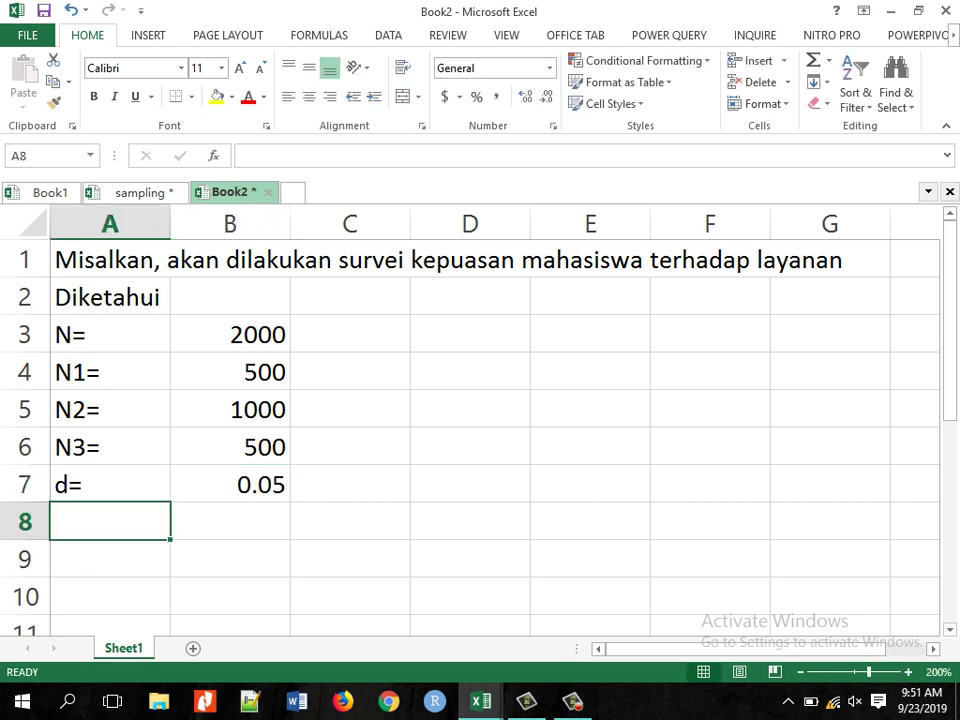
pyautogui.write('t=')
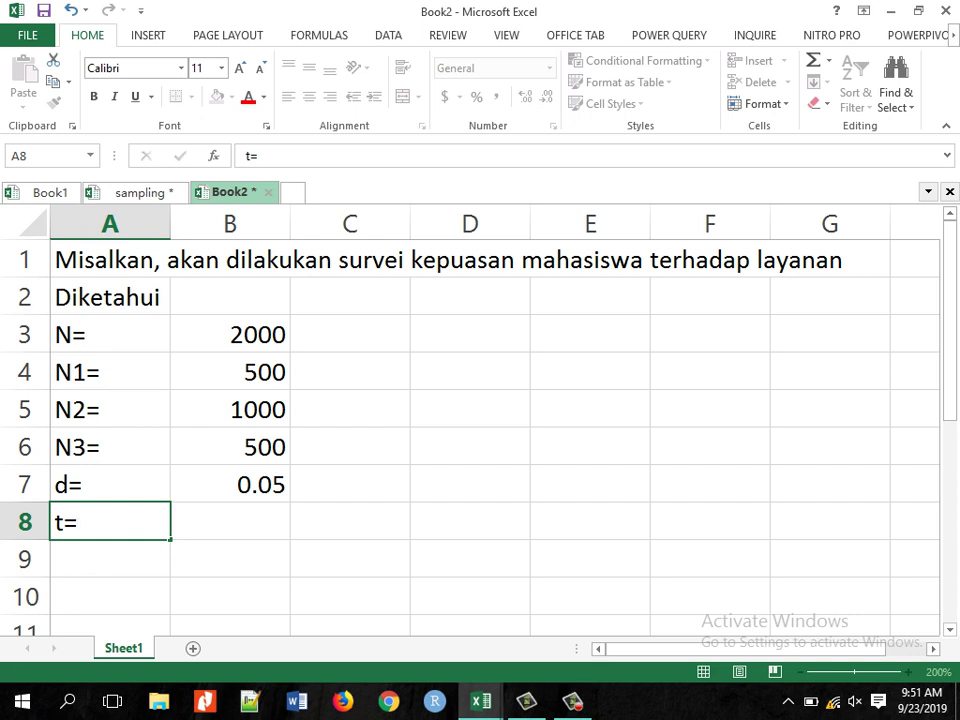
pyautogui.press('Tab')
pyautogui.write('1.96')
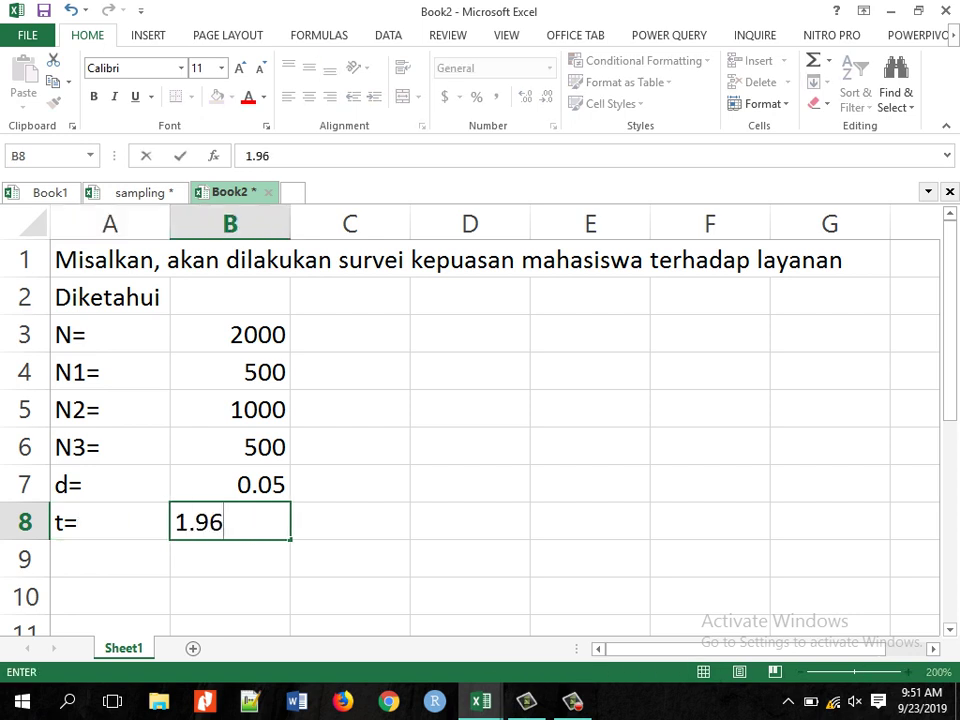
pyautogui.press('Return')
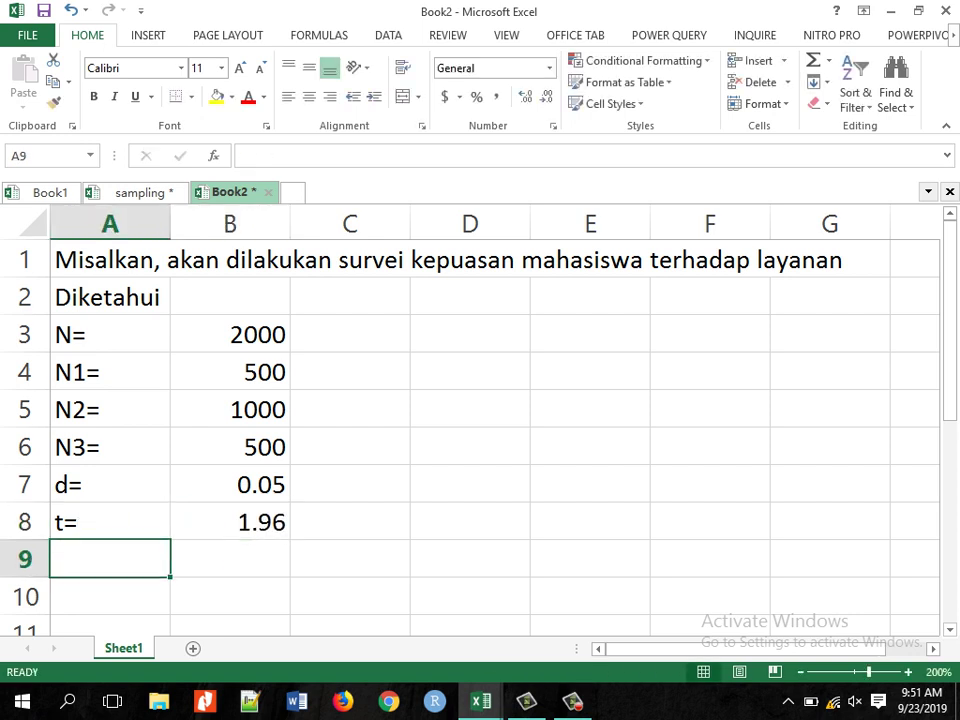
# Add the labels "p=" in A9 and "q=" in A10, with 0.5 in both B9 and B10.
pyautogui.write('p=')
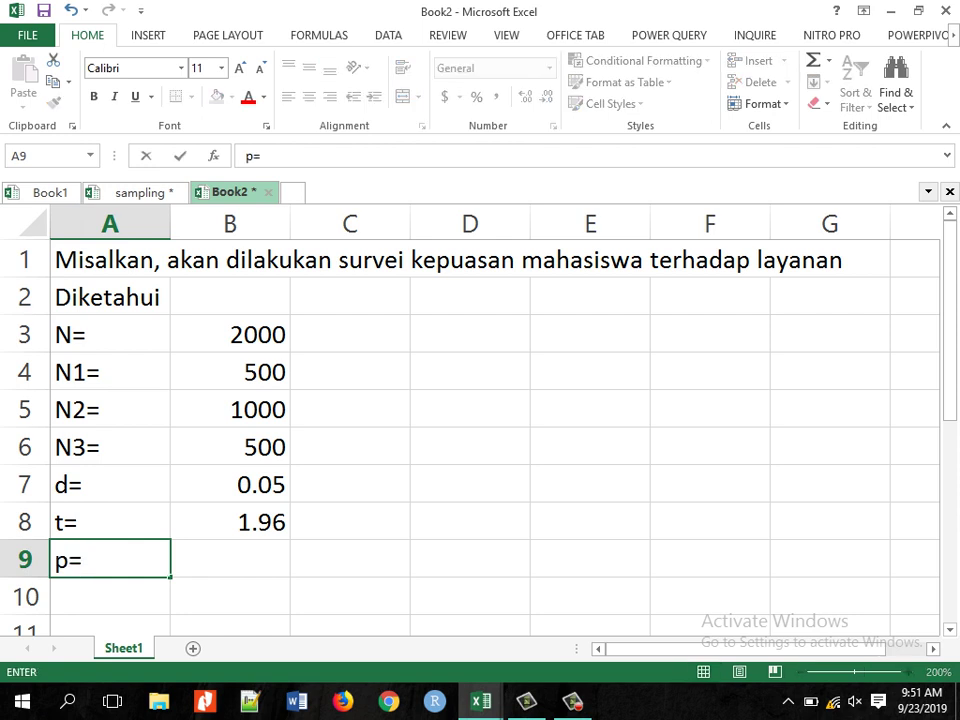
pyautogui.press('Tab')
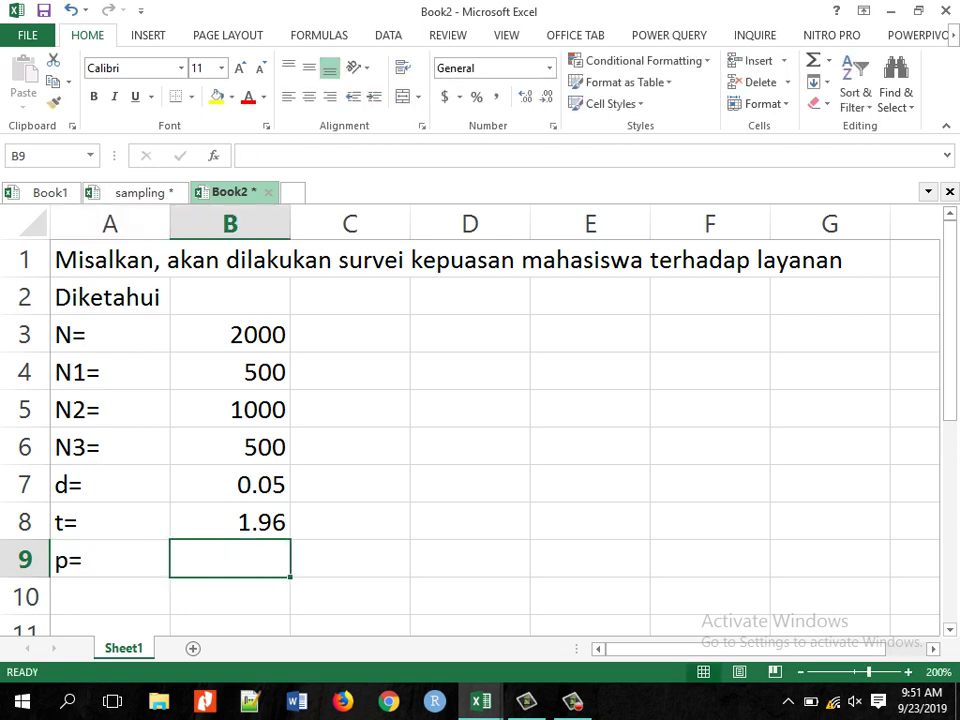
pyautogui.write('0.5')
pyautogui.hotkey('ctrl', 'Return')
pyautogui.press('Return')
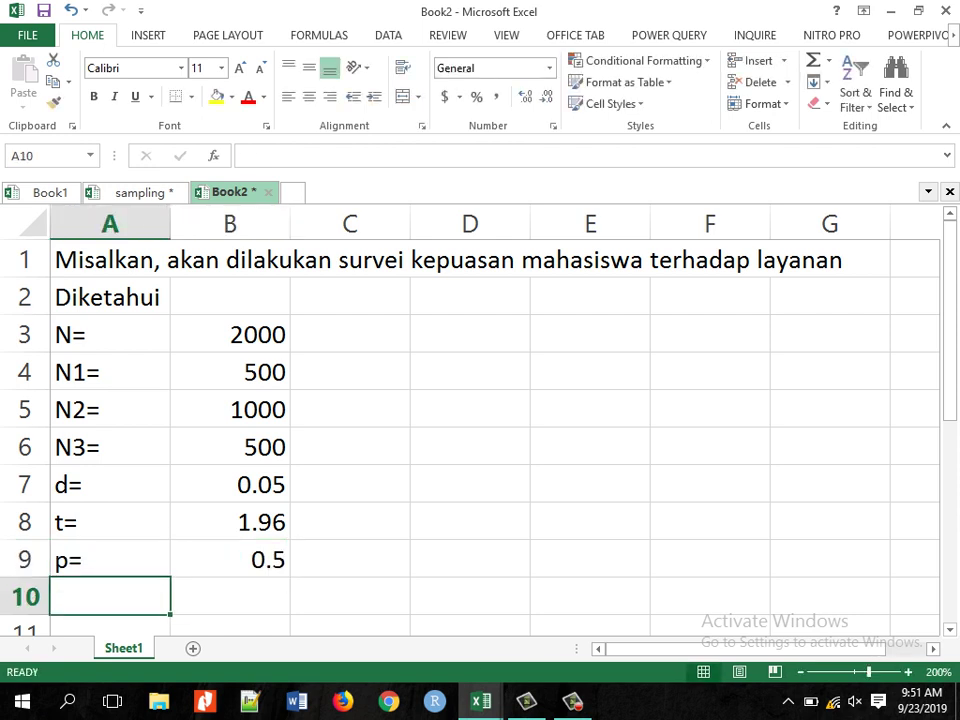
pyautogui.write('q=')
pyautogui.press('Tab')
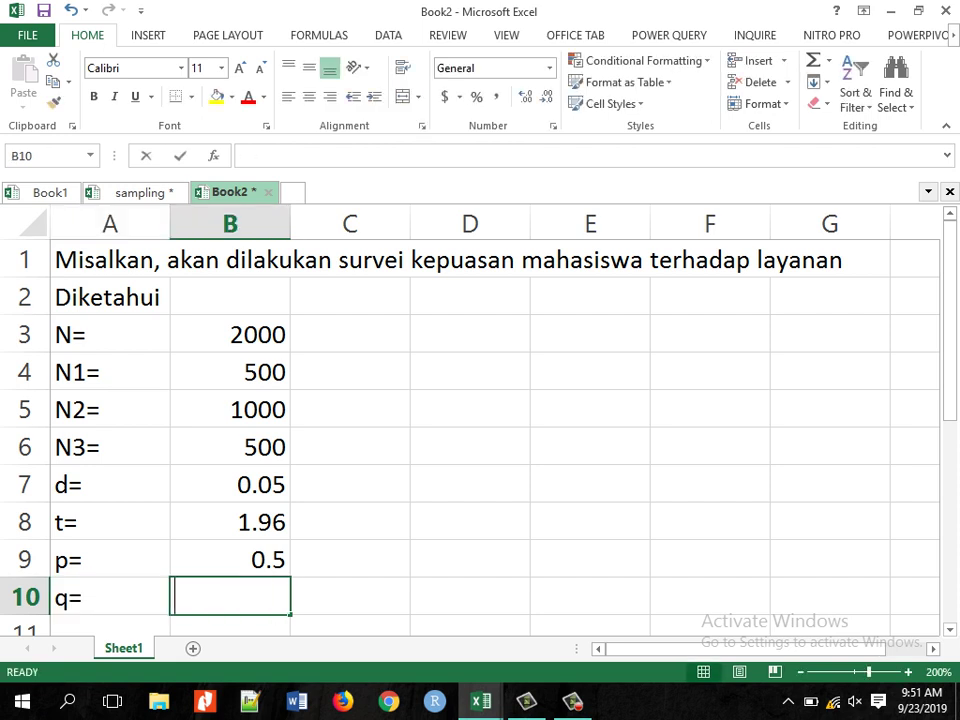
pyautogui.write('0.5')
pyautogui.hotkey('ctrl', 'Return')
pyautogui.press('Return')
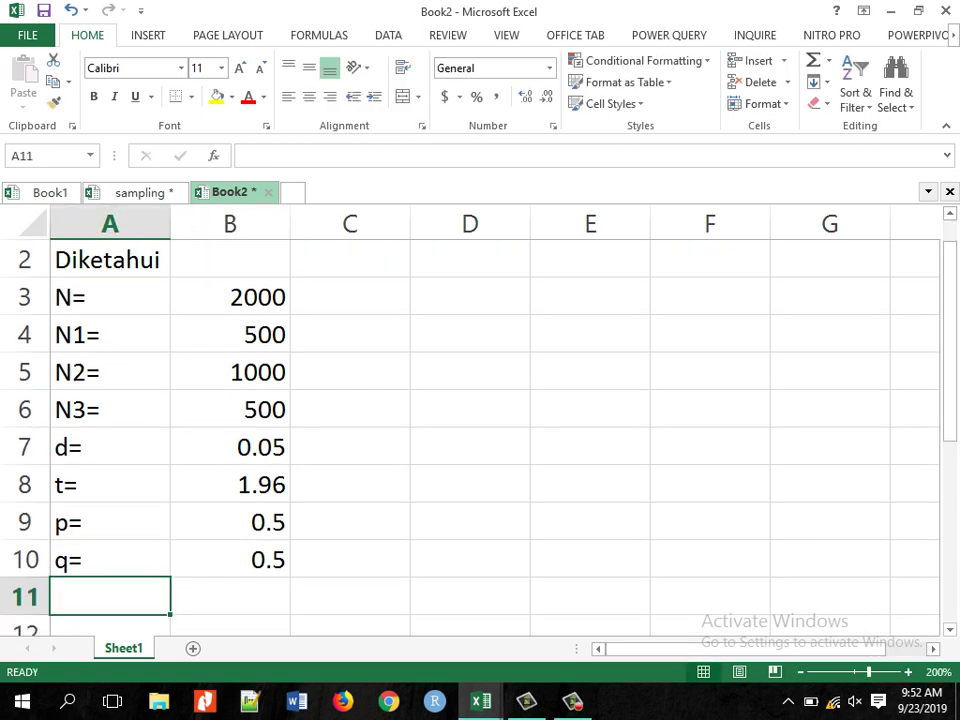
# Enter the heading "1. Mencari Nilai V" in A12 and the label "V=" in A13.
pyautogui.press('Down')
pyautogui.press('Up')
pyautogui.press('Down')
pyautogui.write('1.')
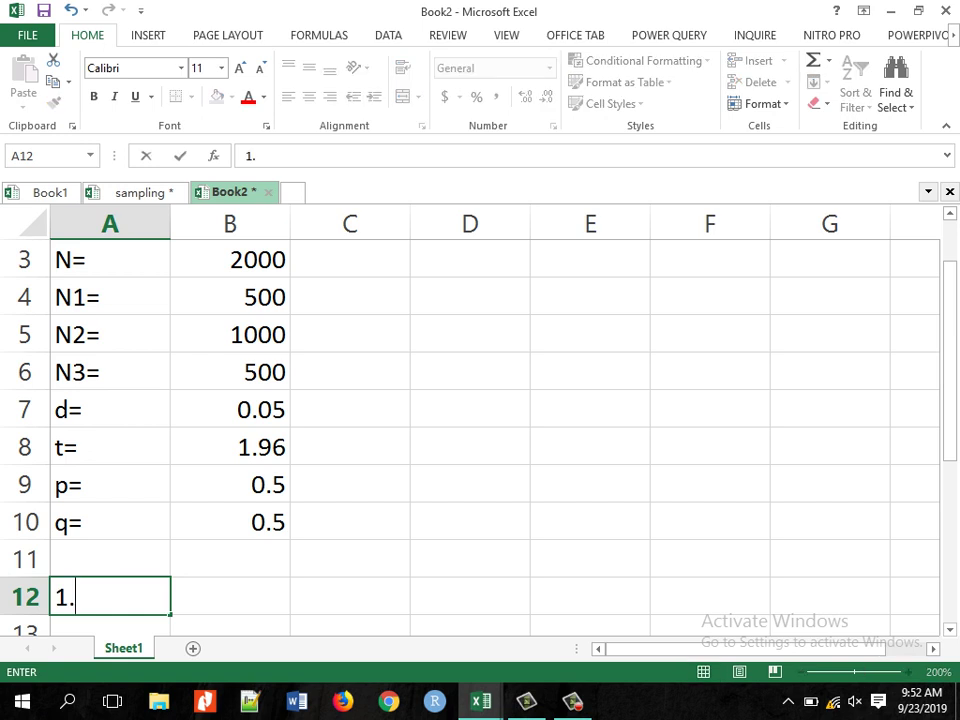
pyautogui.write(' Mencari Nilai')
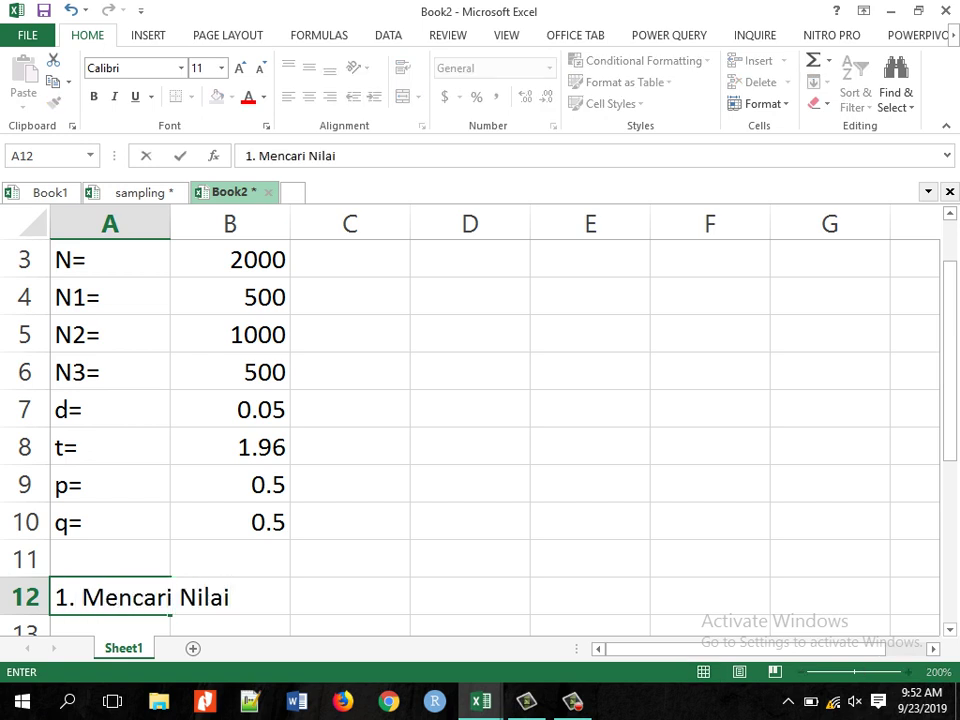
pyautogui.write(' V')
pyautogui.press('Return')
pyautogui.write('V=')
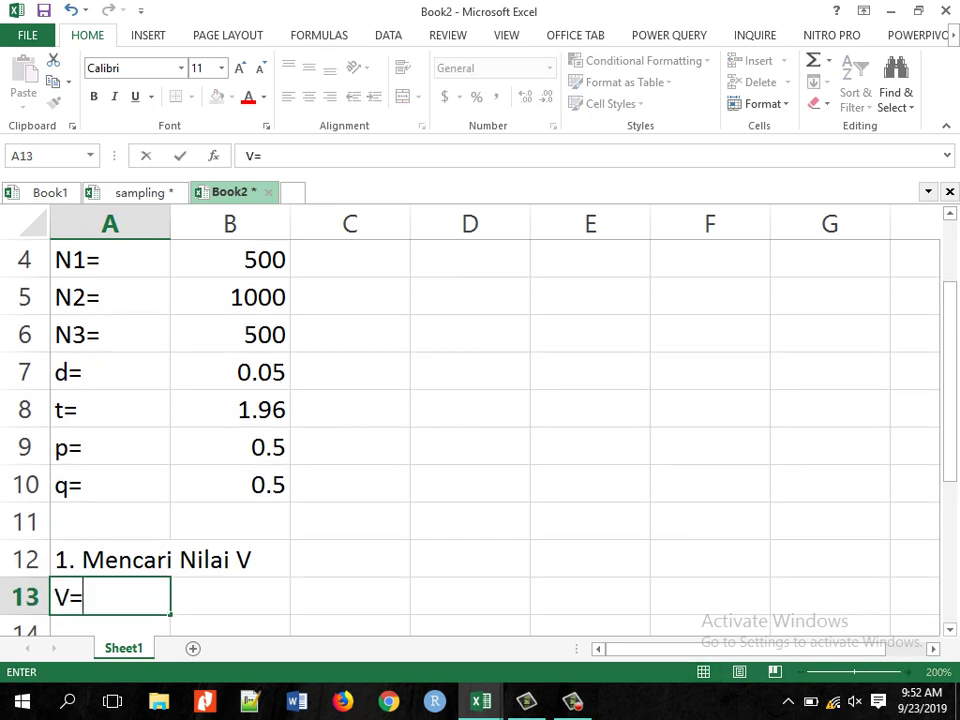
# Calculate V in B13 as the square of d divided by t, with the formula =(B7/B8)^2.
pyautogui.press('Tab')
pyautogui.write('=')
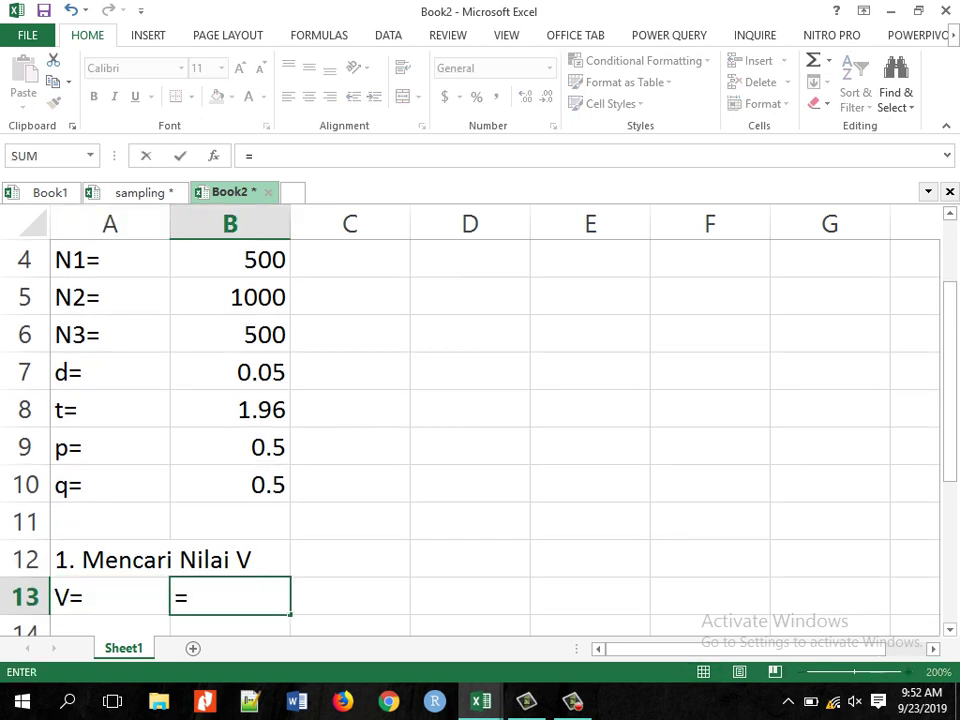
pyautogui.write('(')
pyautogui.click(230, 372)
pyautogui.write('/')
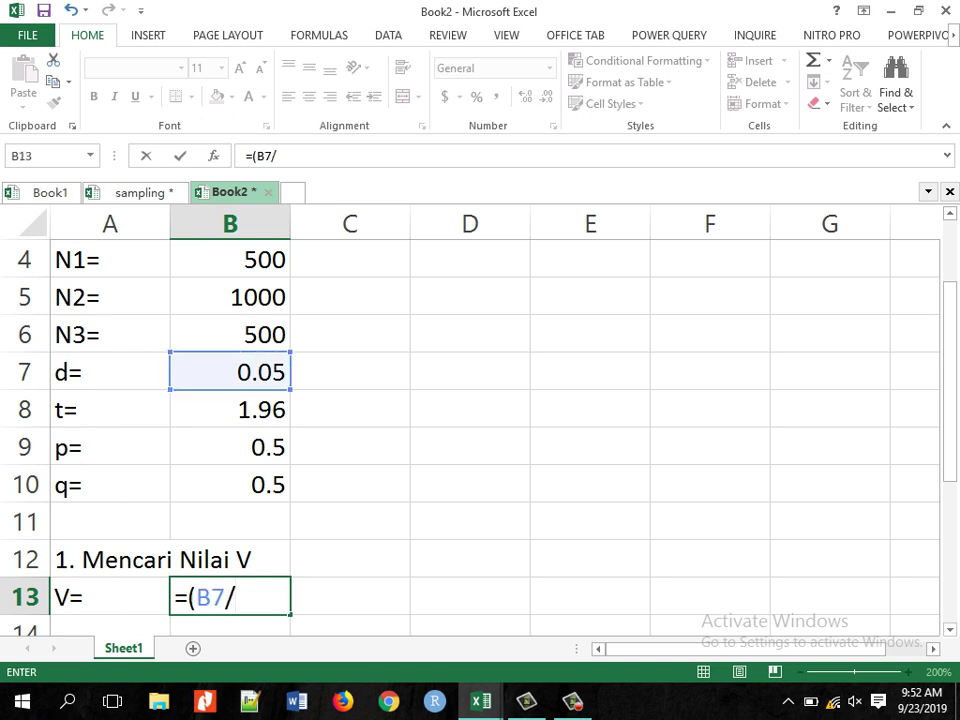
pyautogui.click(230, 409)
pyautogui.write(')')
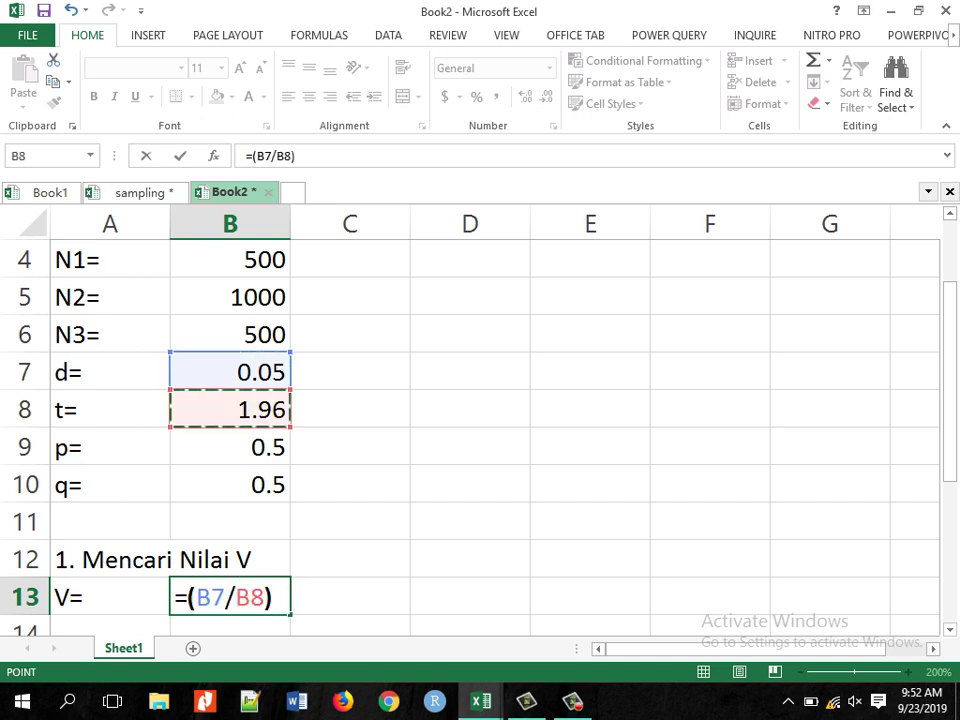
pyautogui.write('^2')
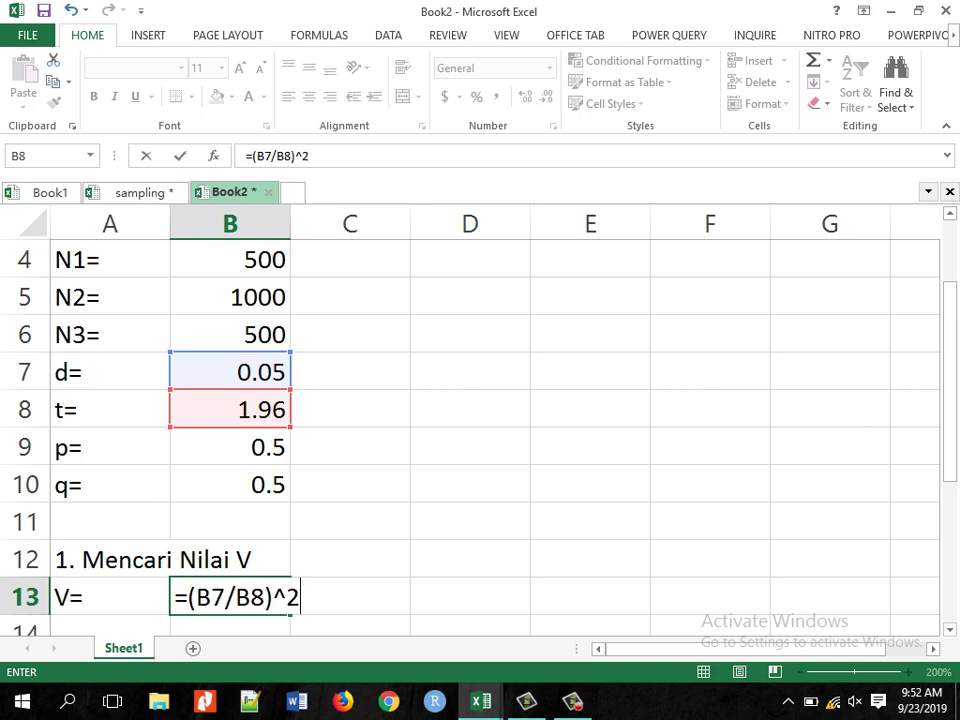
pyautogui.press('Return')
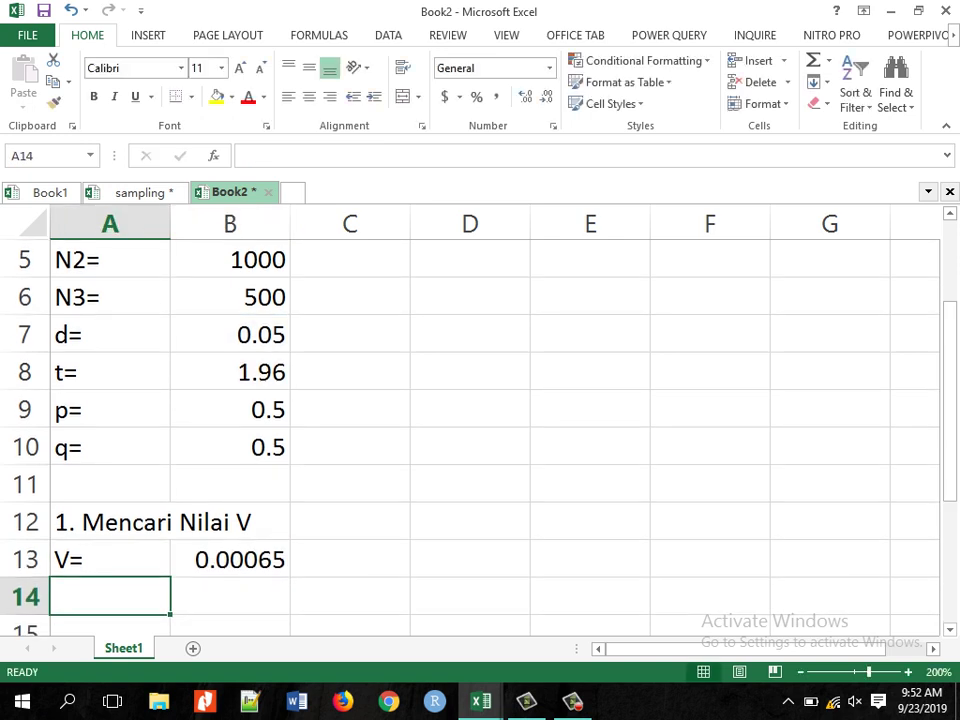
# Enter the heading "2. Mencari Nilai W" in A14 and the label "W1=" in A15.
pyautogui.write('2. ')
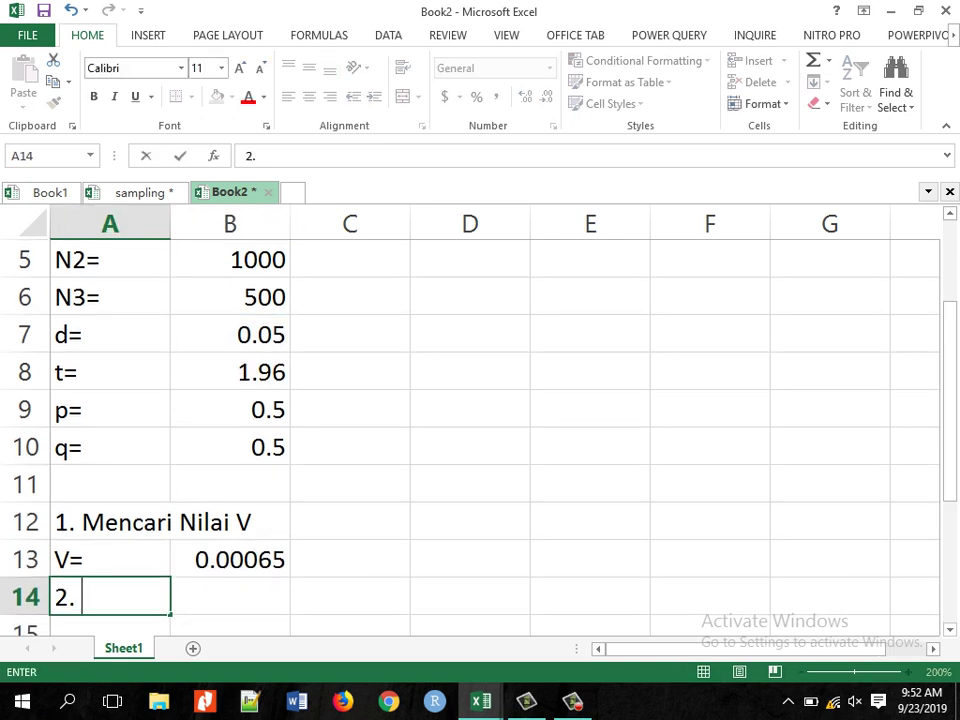
pyautogui.write('Mencari Nilai W')
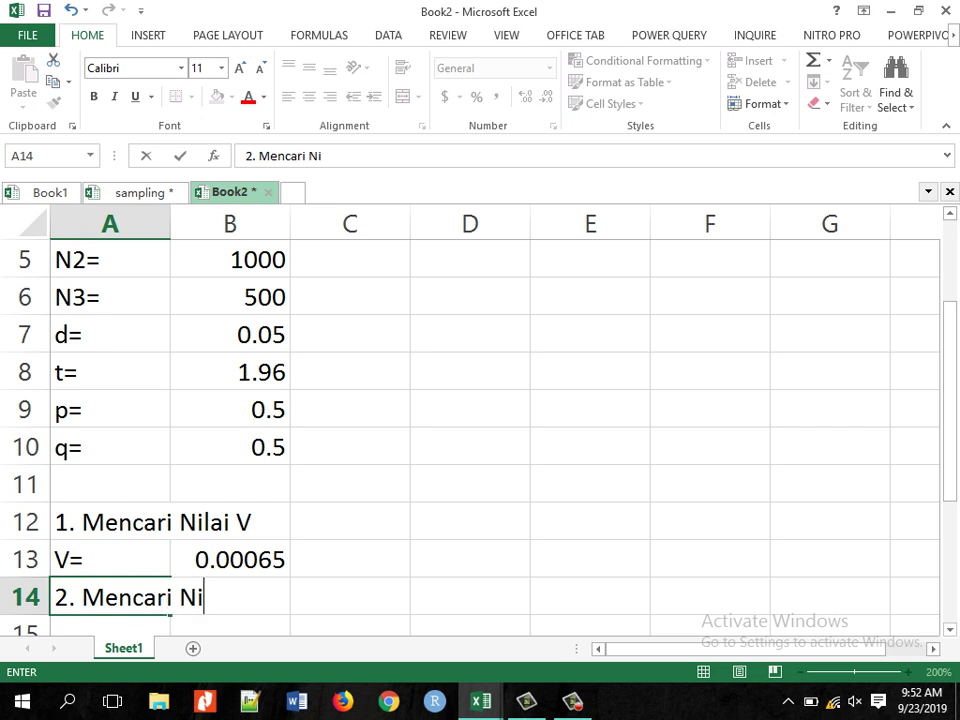
pyautogui.press('Return')
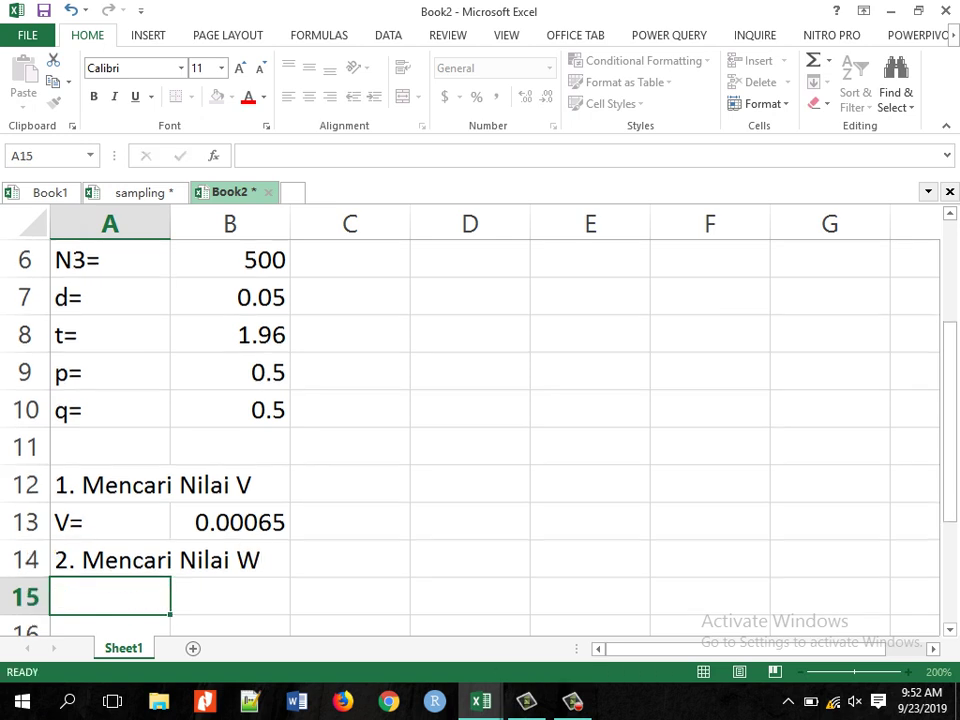
pyautogui.write('W1')
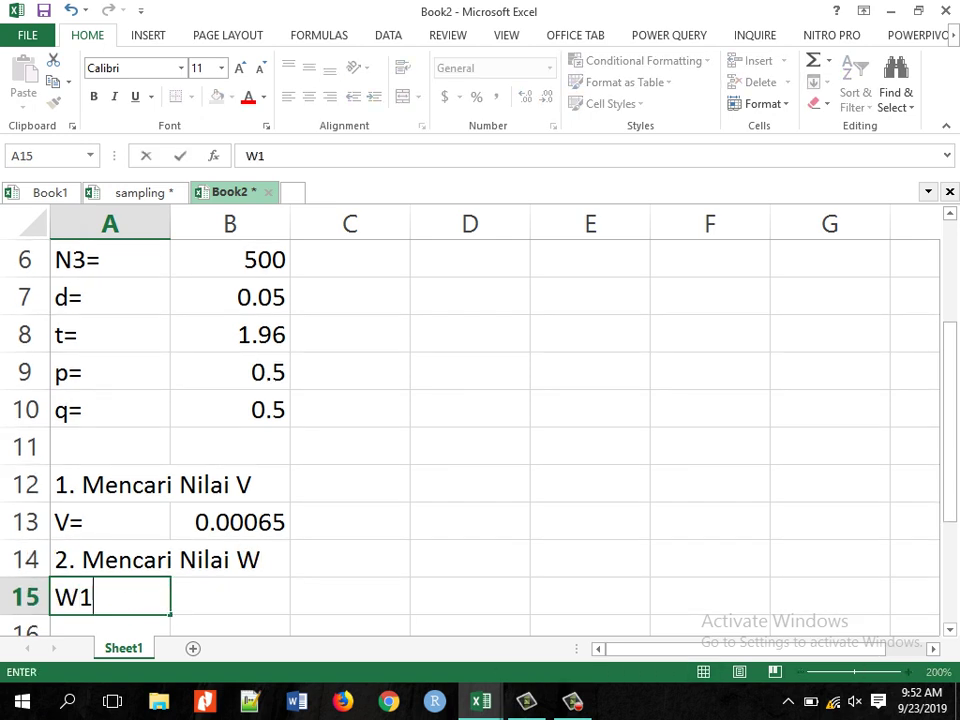
pyautogui.write('=')
# Calculate W1 in B15 by dividing N1 by N, with the formula =B4/B3.
pyautogui.press('Tab')
pyautogui.write('=')
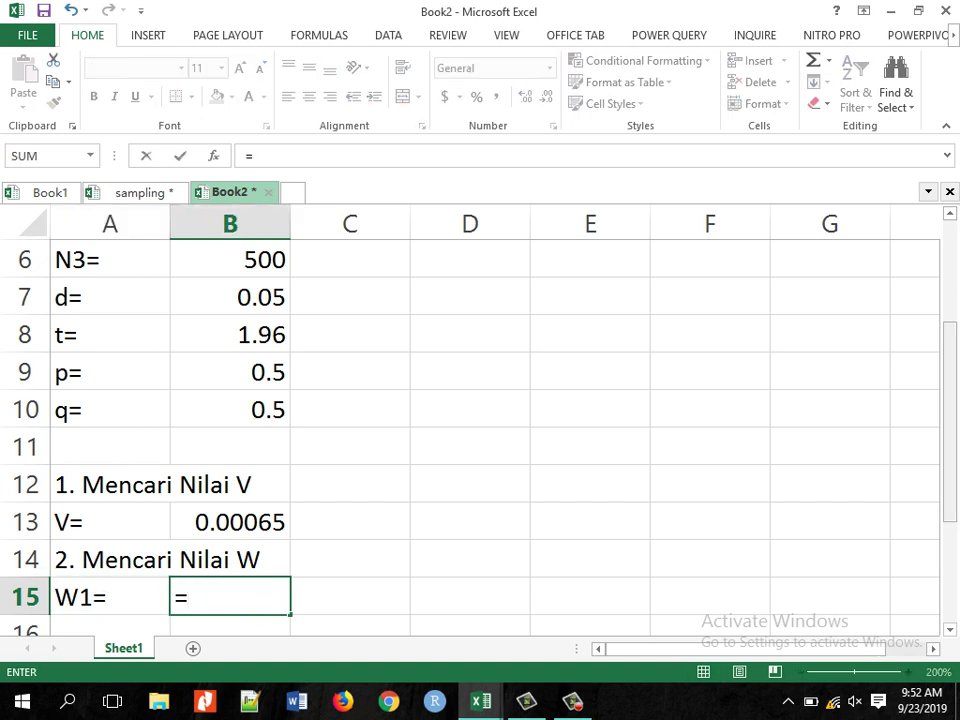
pyautogui.scroll(2, 470, 420)
pyautogui.click(230, 372)
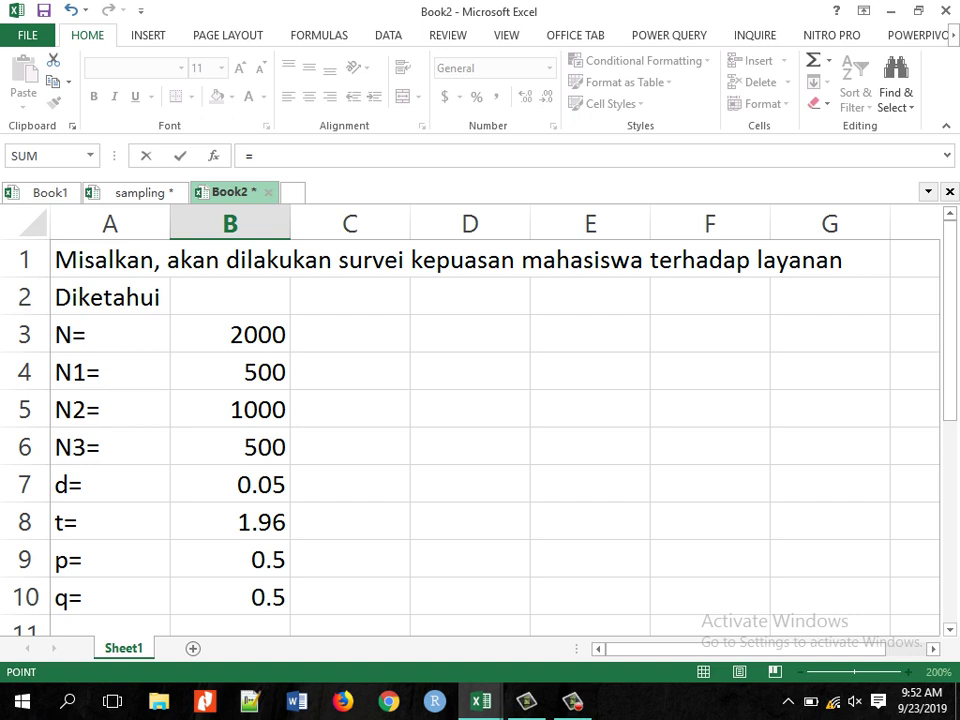
pyautogui.write('/')
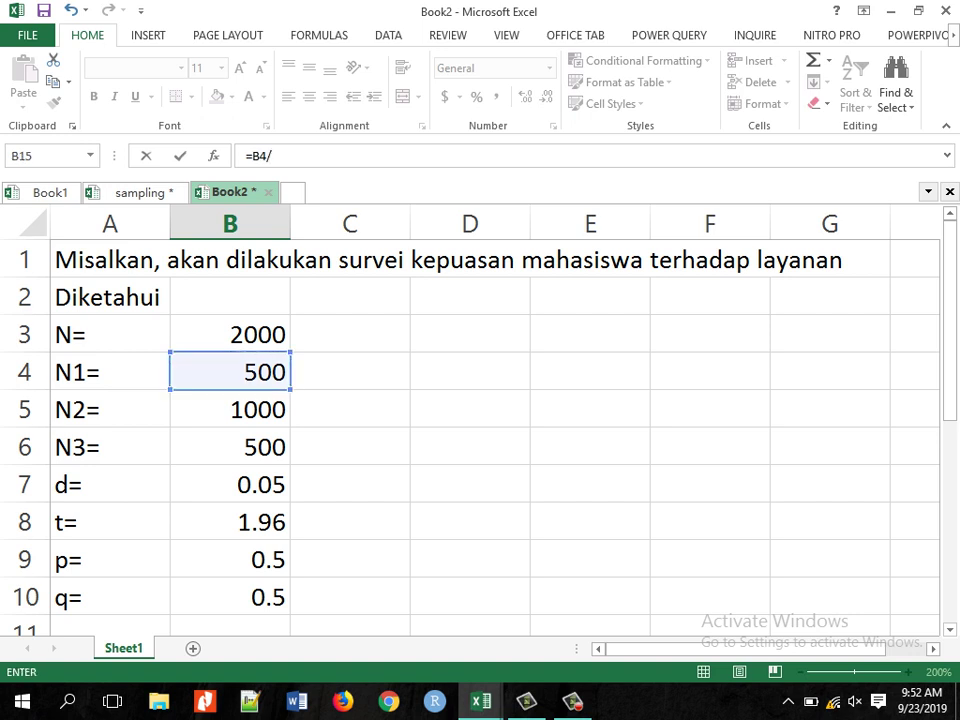
pyautogui.click(230, 334)
pyautogui.press('Return')
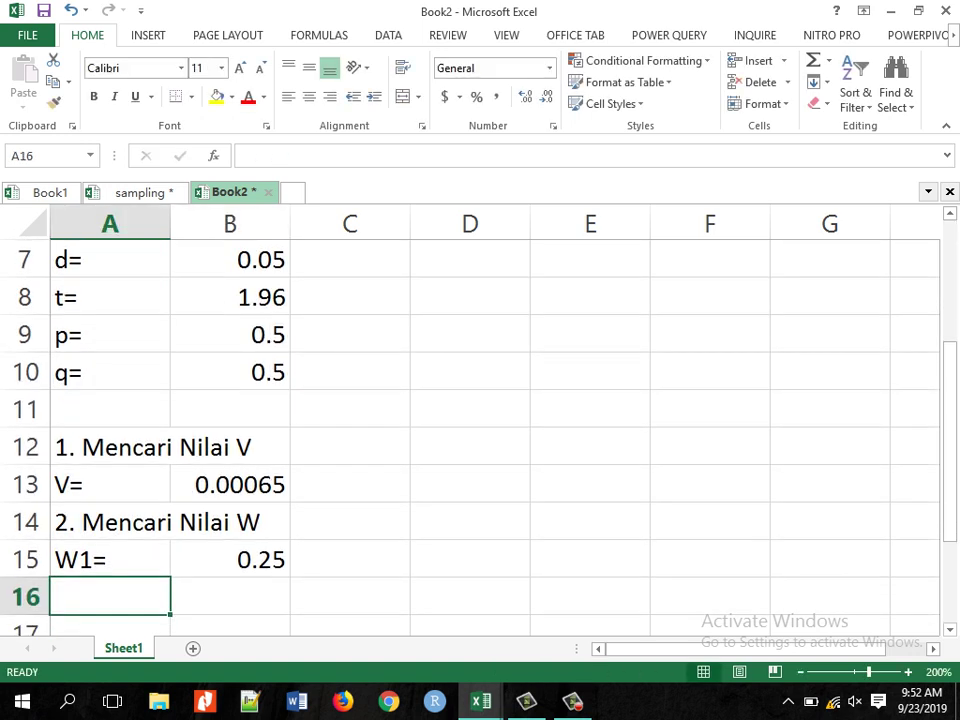
# Add the label "W2=" in A16 and calculate N2 divided by N in B16 with =B5/B3.
pyautogui.write('W2')
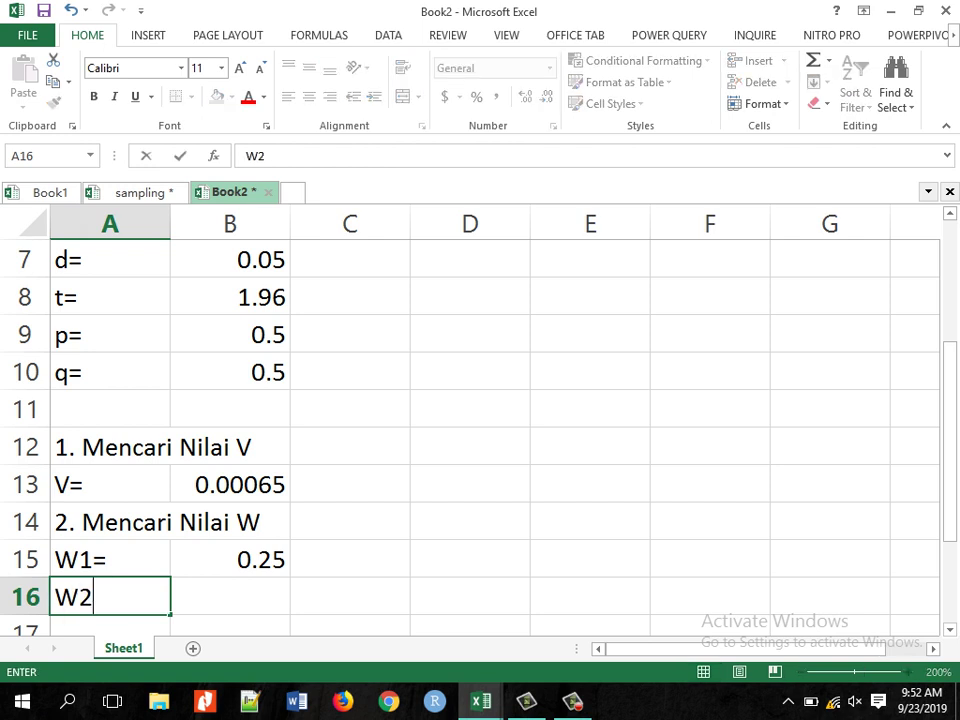
pyautogui.write('=')
pyautogui.click(230, 596)
pyautogui.write('=')
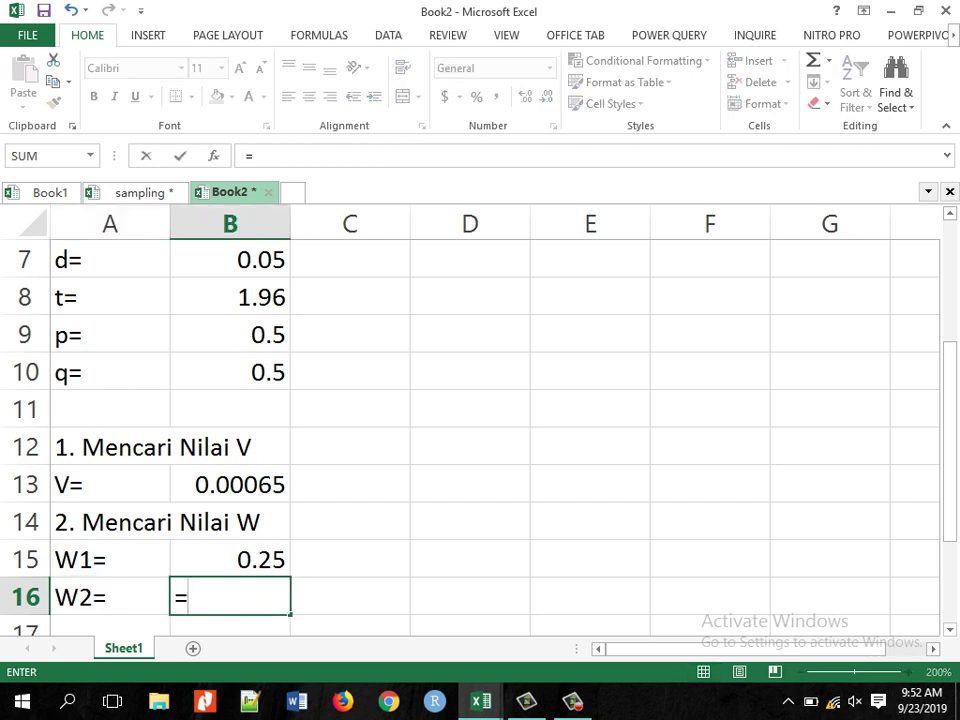
pyautogui.scroll(1, 470, 420)
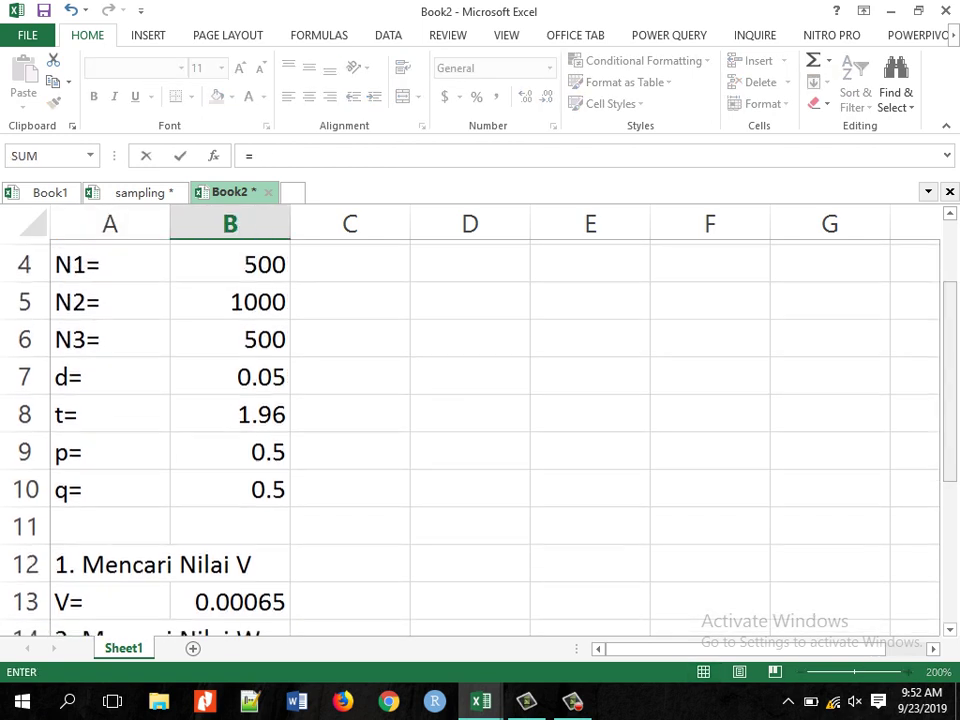
pyautogui.click(230, 297)
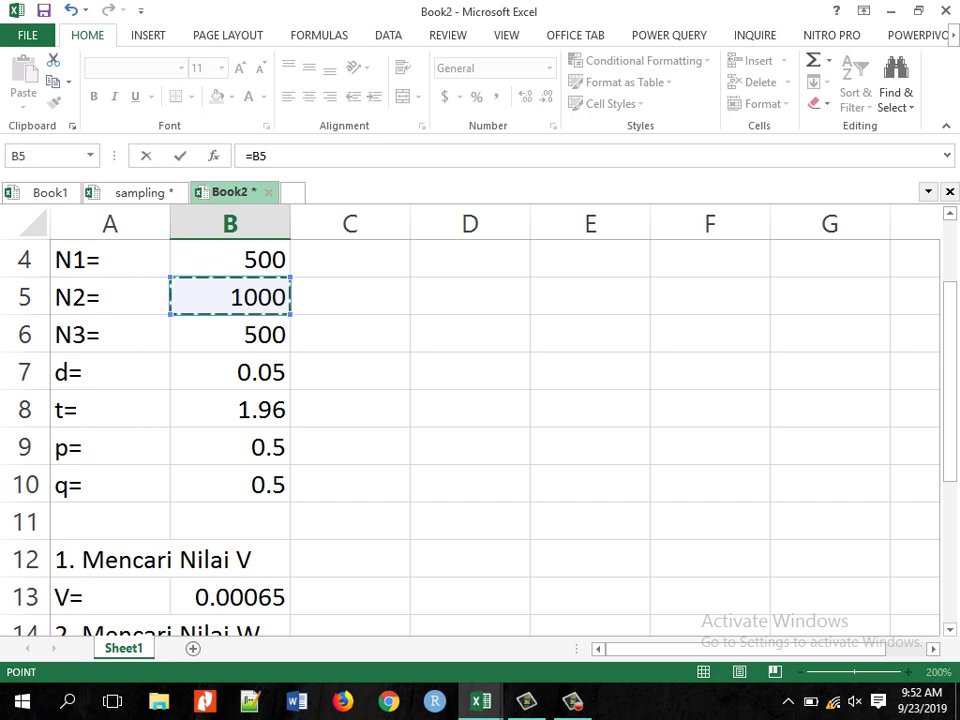
pyautogui.write('/')
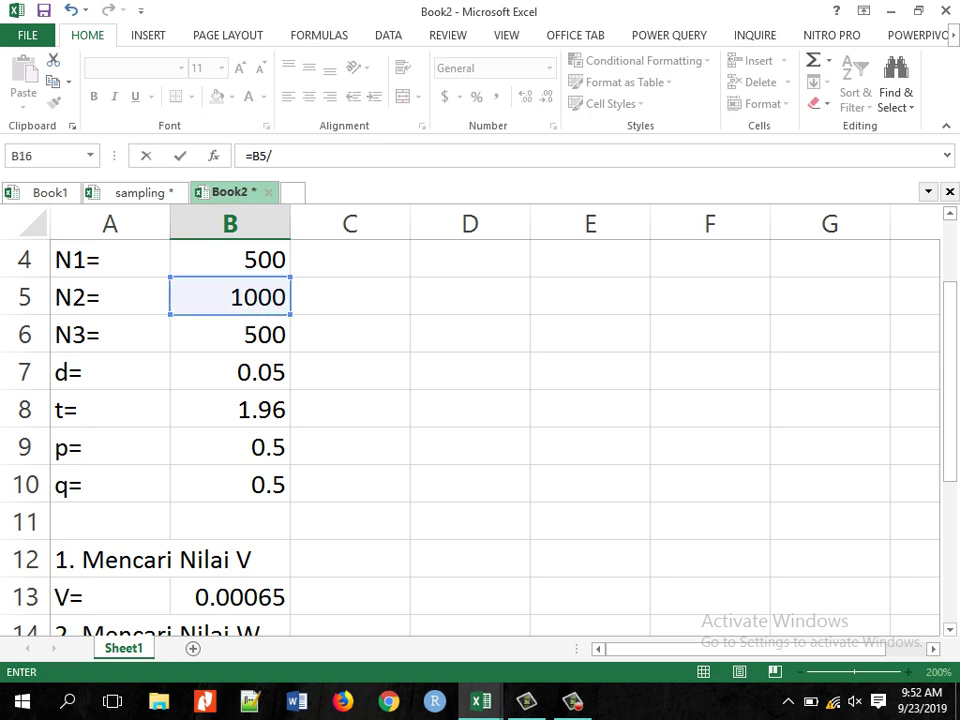
pyautogui.scroll(1, 470, 420)
pyautogui.click(230, 334)
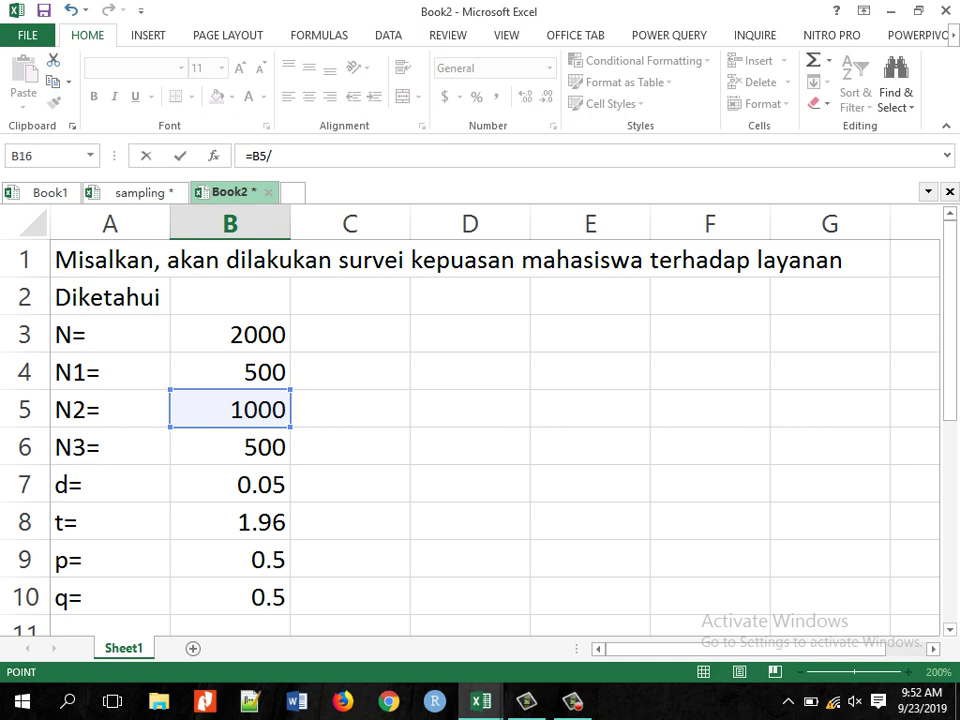
pyautogui.press('Return')
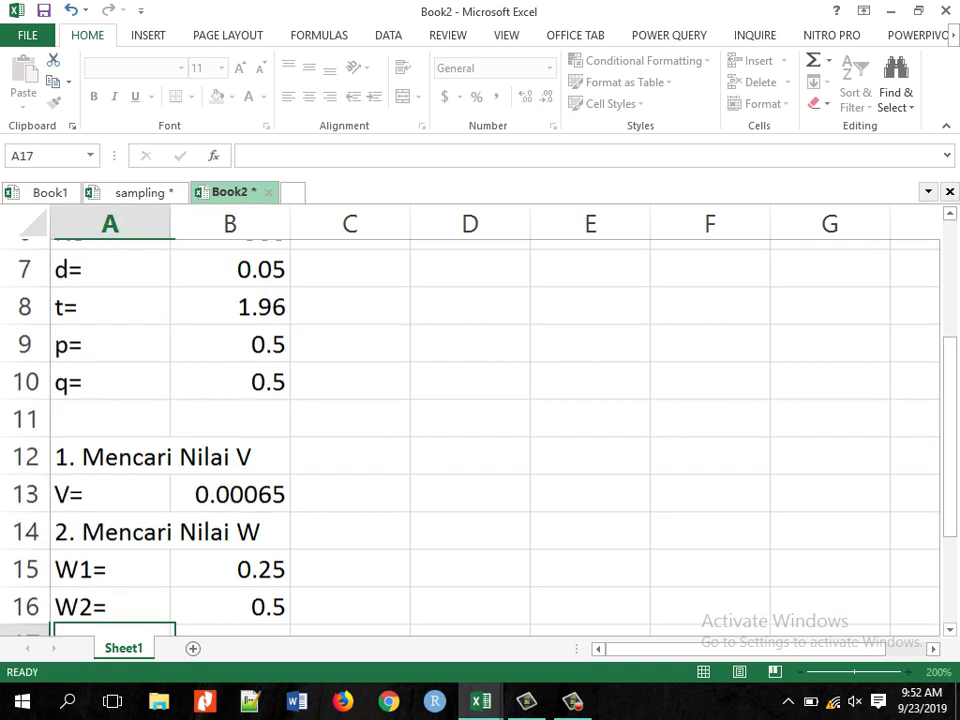
# Enter the label "W3=" in A17.
pyautogui.press('Return')
pyautogui.press('Up')
pyautogui.write('W33')
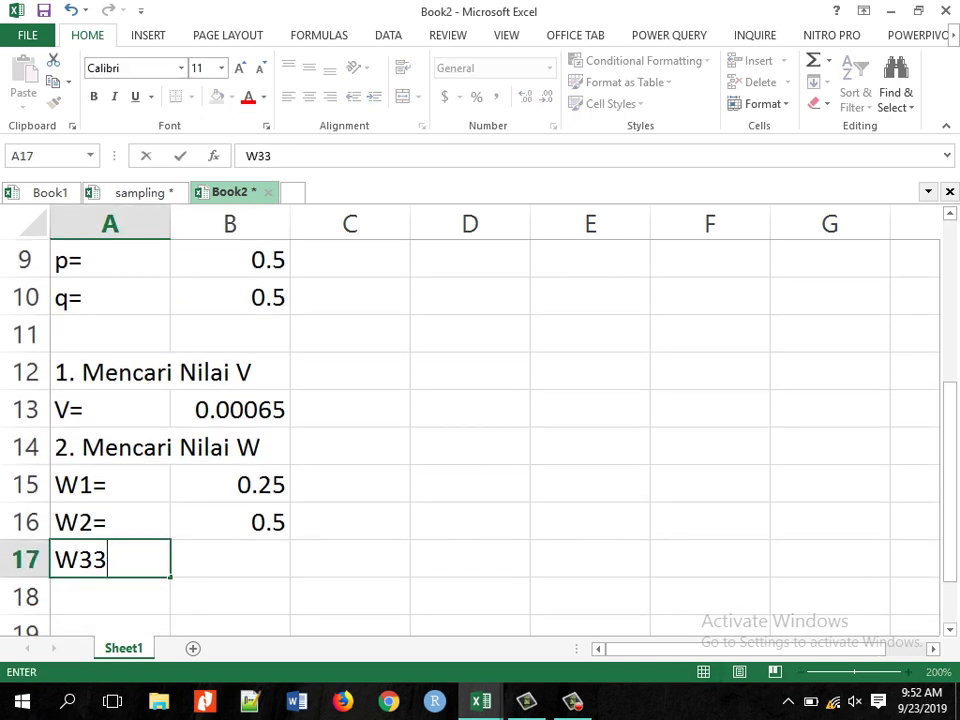
pyautogui.press('BackSpace')
pyautogui.write('=')
# Calculate W3 in B17 by dividing N3 by N, with the formula =B6/B3.
pyautogui.press('Tab')
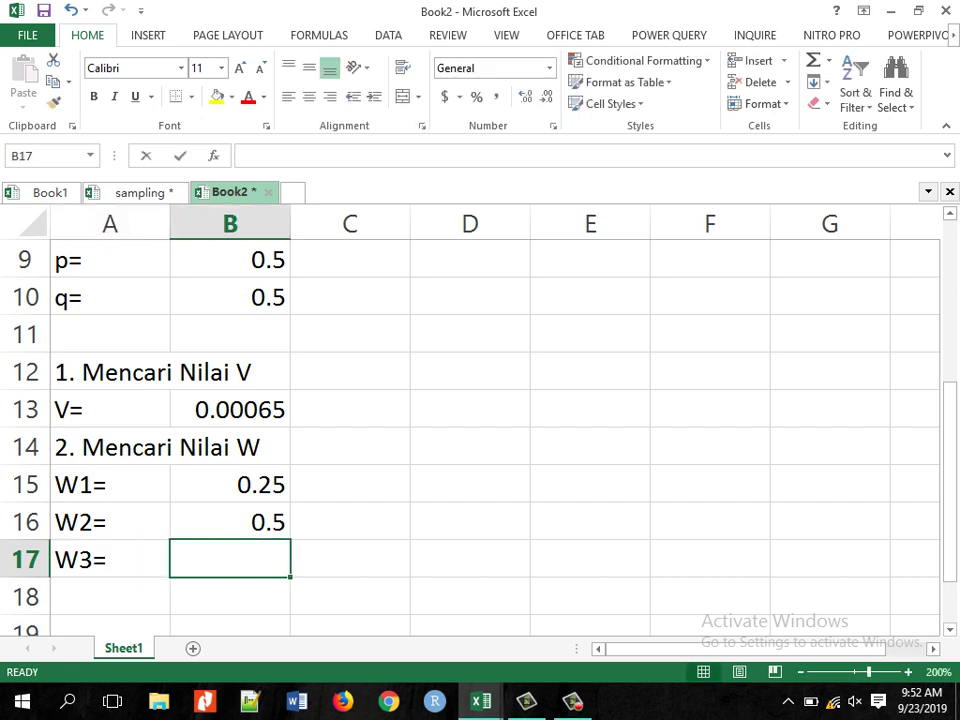
pyautogui.write('=')
pyautogui.scroll(2, 470, 430)
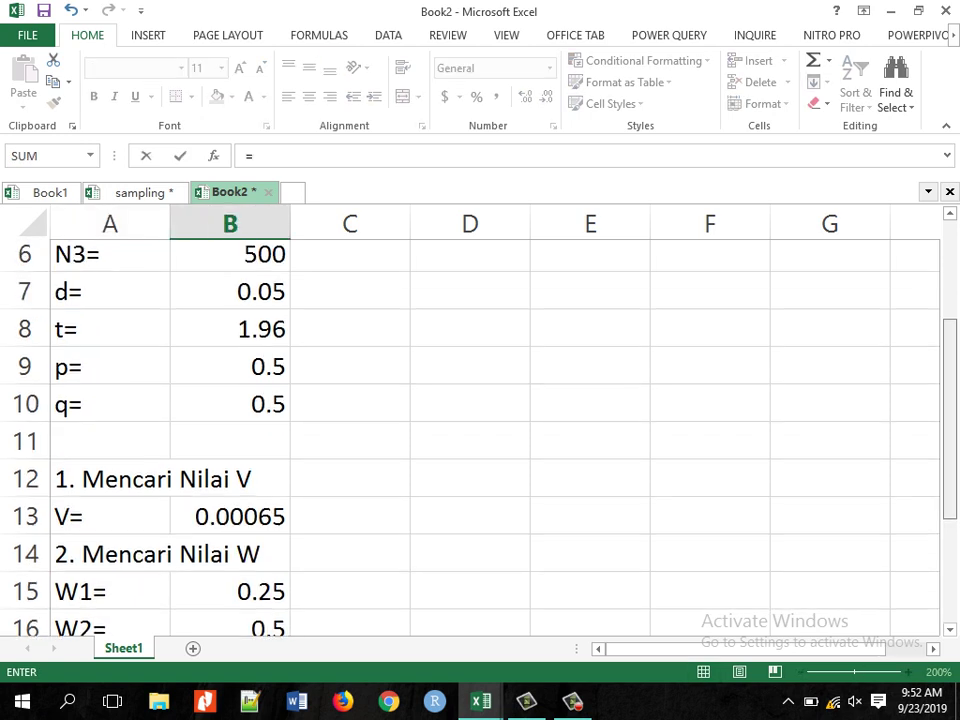
pyautogui.click(230, 297)
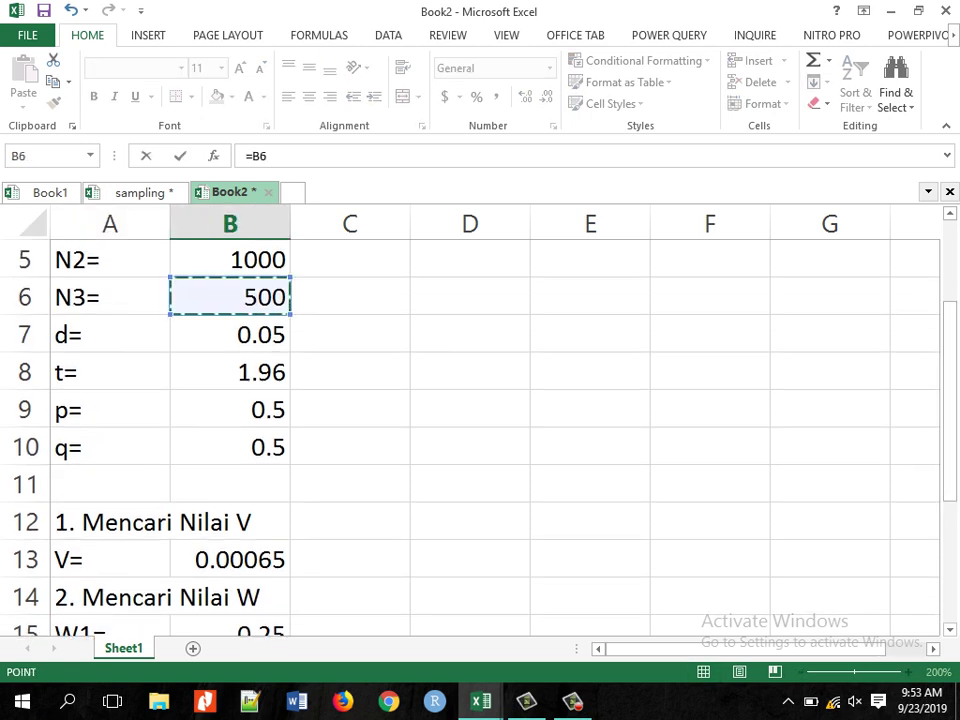
pyautogui.write('/')
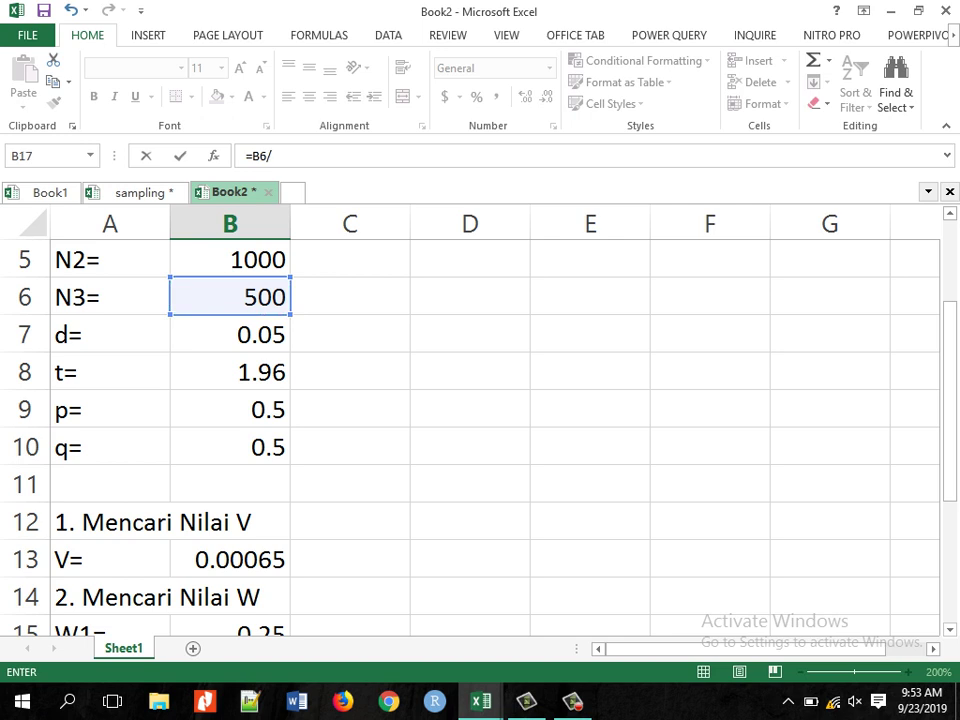
pyautogui.scroll(2, 470, 420)
pyautogui.click(230, 334)
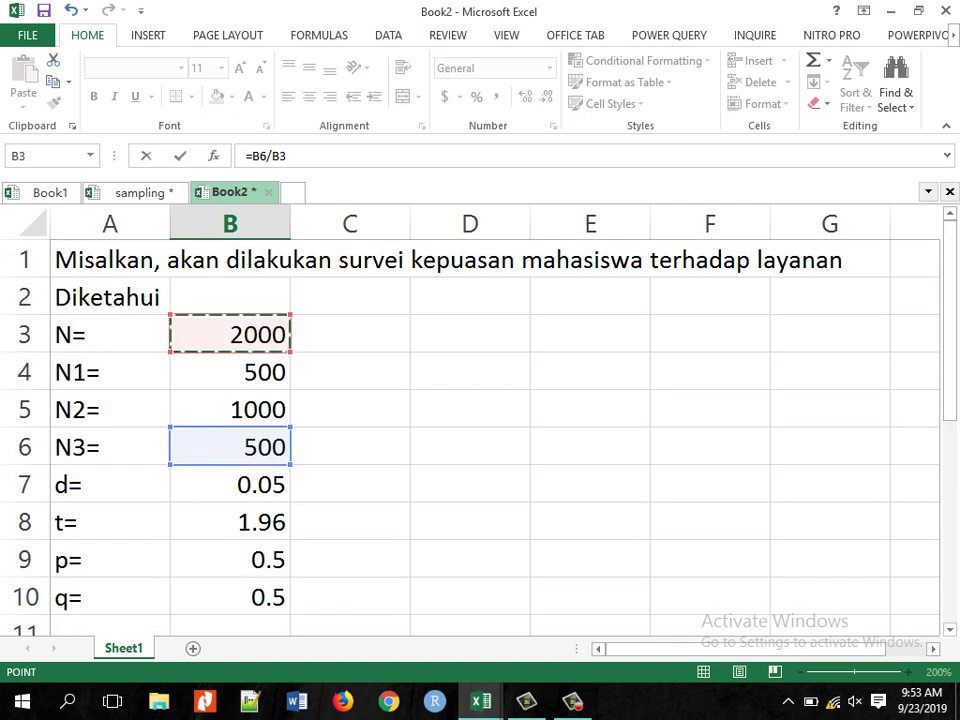
pyautogui.press('Return')
pyautogui.press('Return')
pyautogui.click(110, 559)
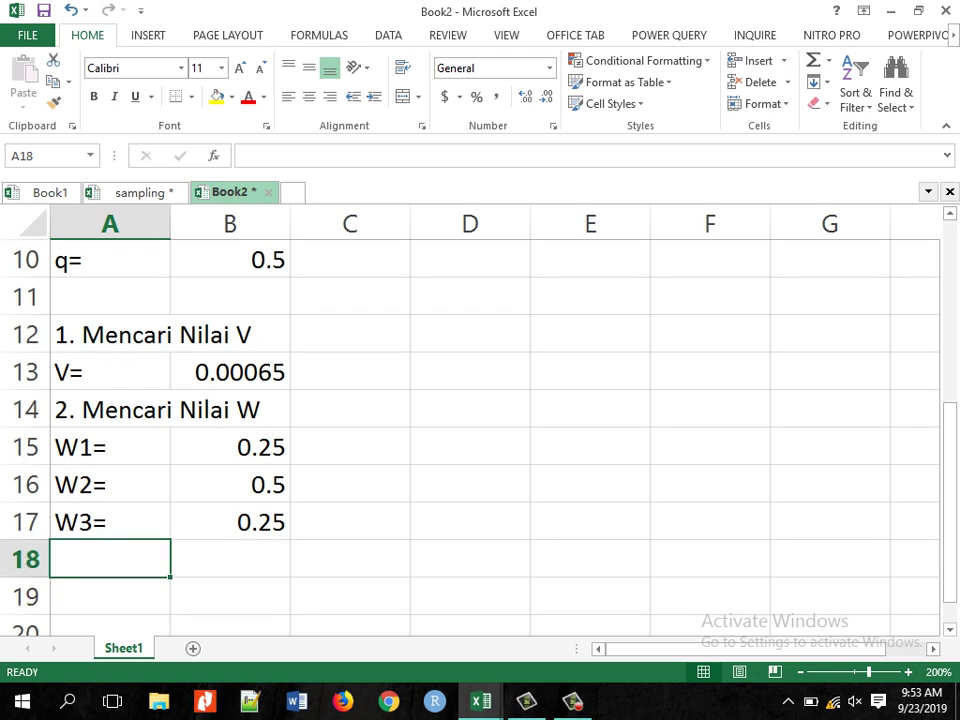
# Enter the heading "3. Mencari n0" in A18 and the label "n0=" in A19.
pyautogui.write('3. M')
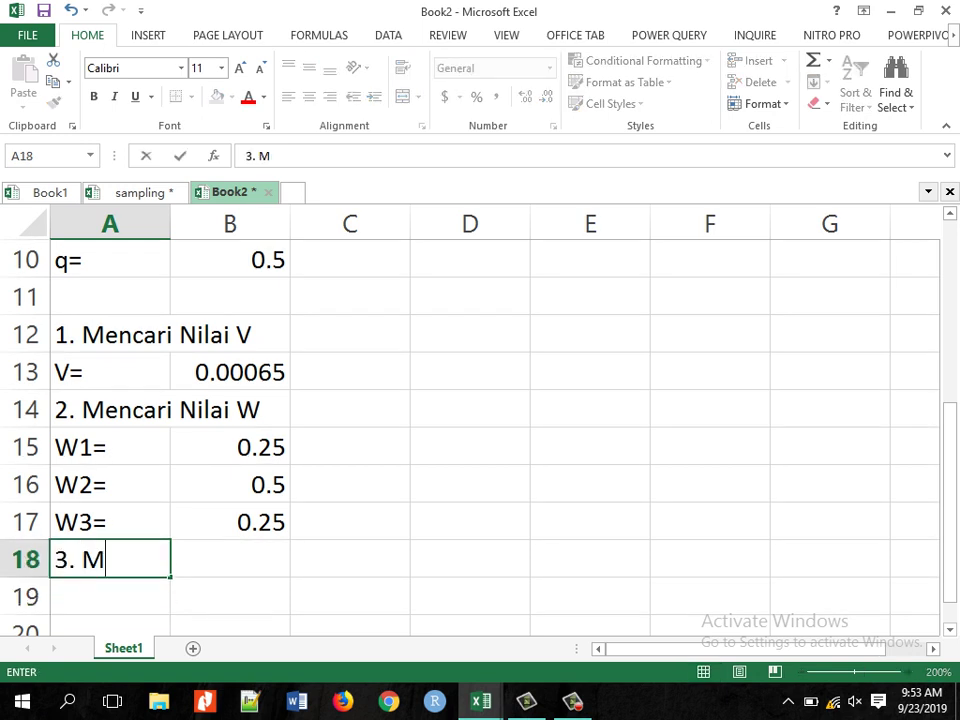
pyautogui.write('encari ')
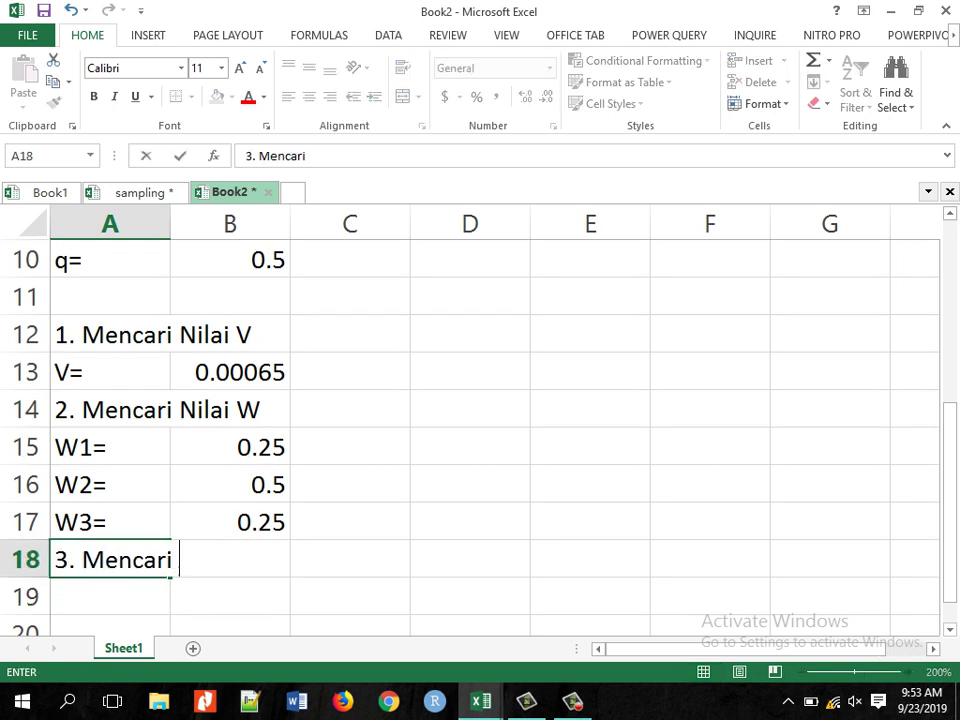
pyautogui.write('n0')
pyautogui.press('Return')
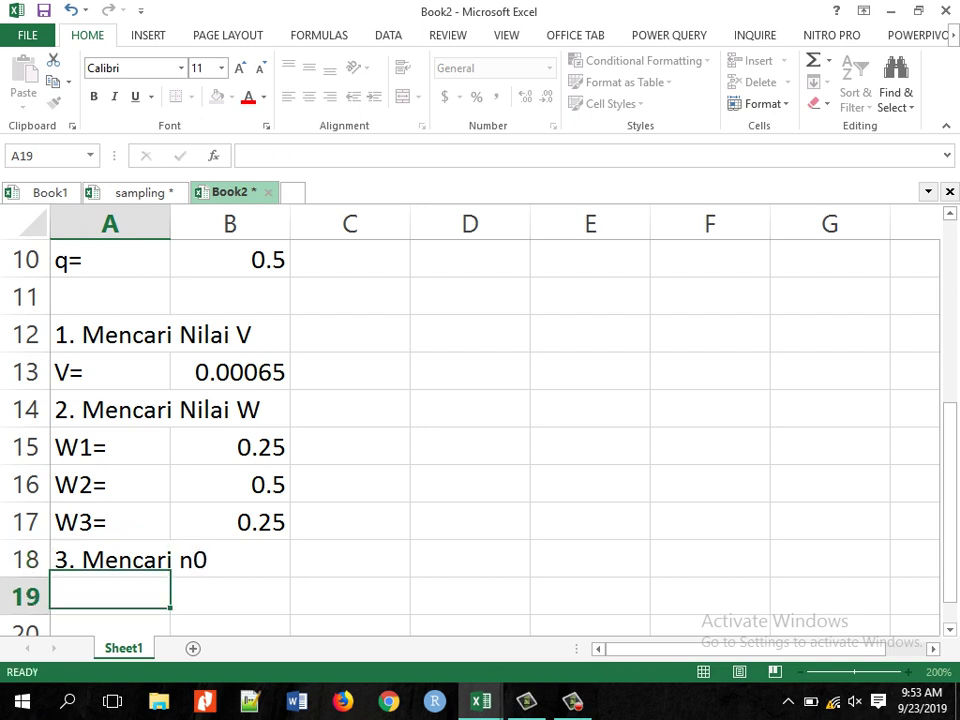
pyautogui.write('n0=')
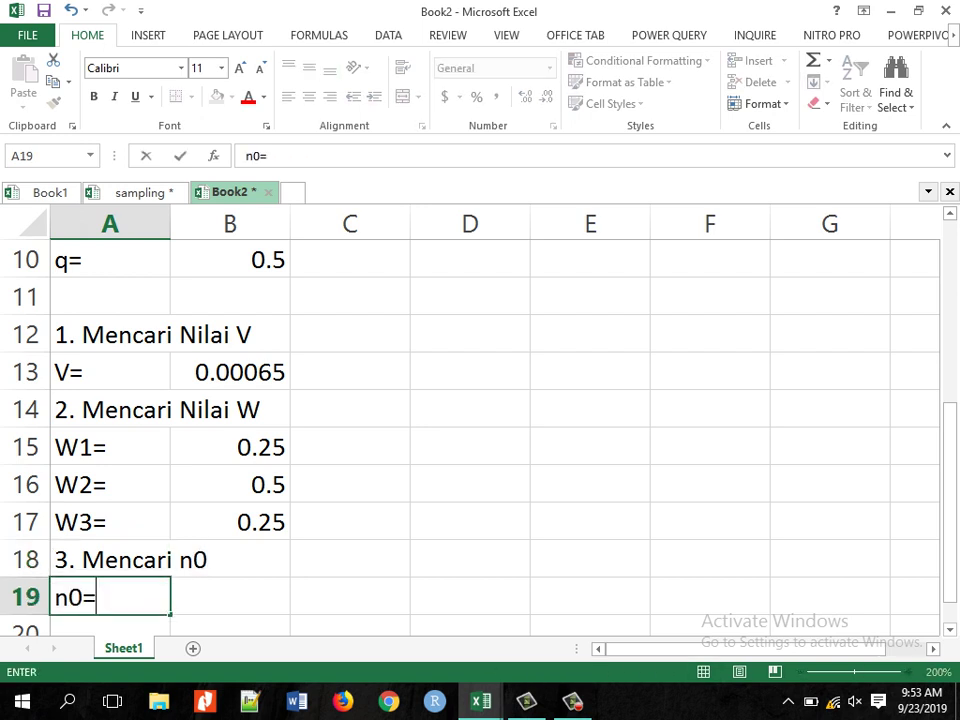
pyautogui.press('Tab')
# Begin the n0 formula in B19 with the product of p, q and W1, as =((B9*B10*B15)+.
pyautogui.write('=')
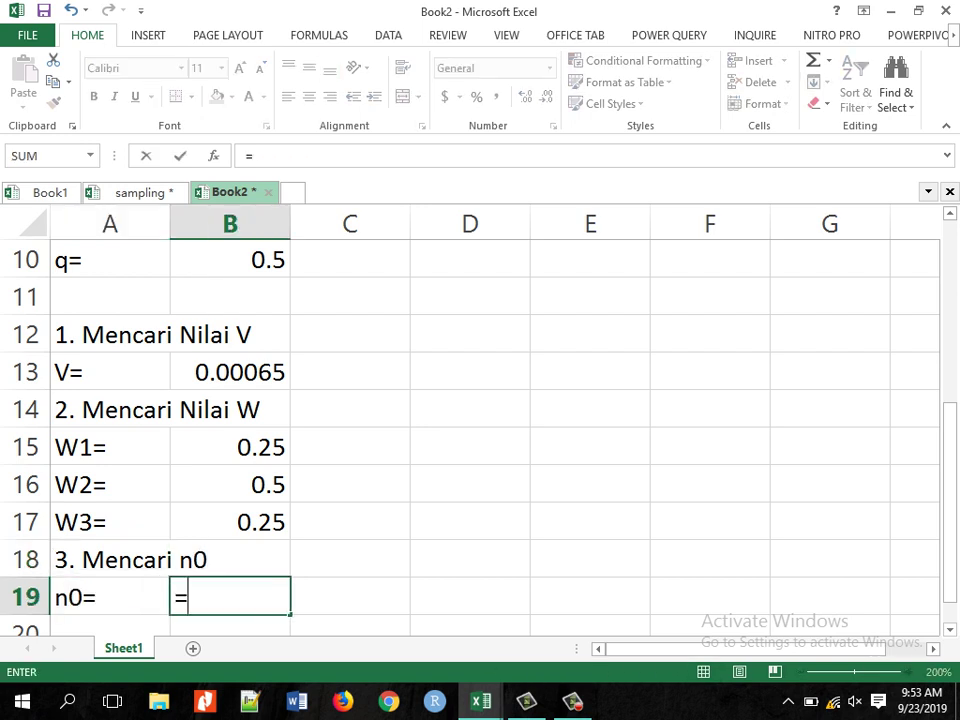
pyautogui.write('((')
pyautogui.scroll(1, 470, 430)
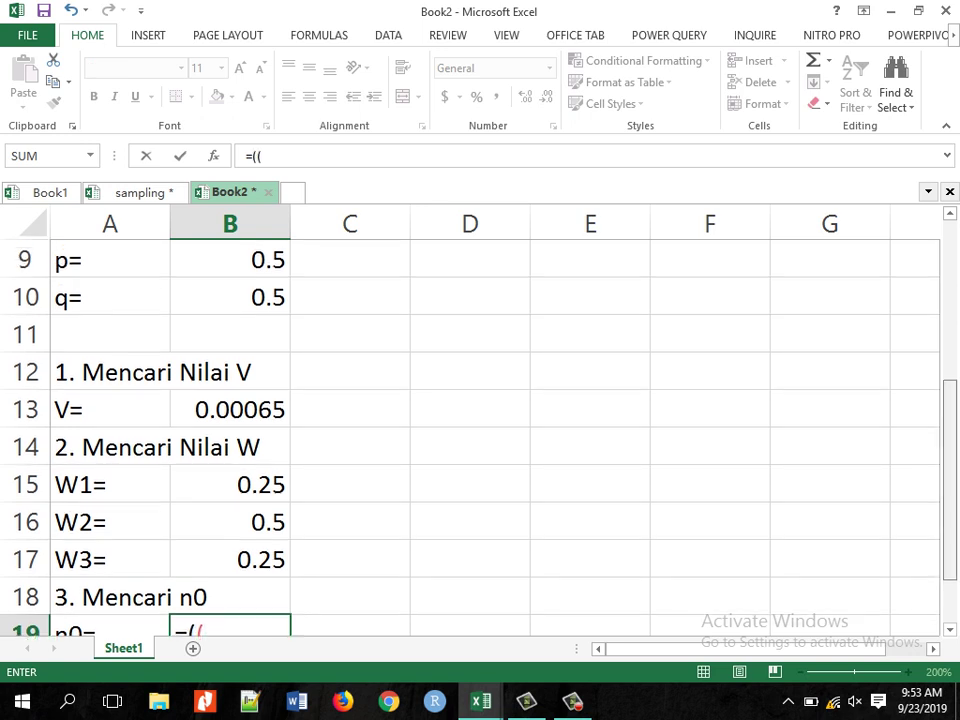
pyautogui.click(230, 259)
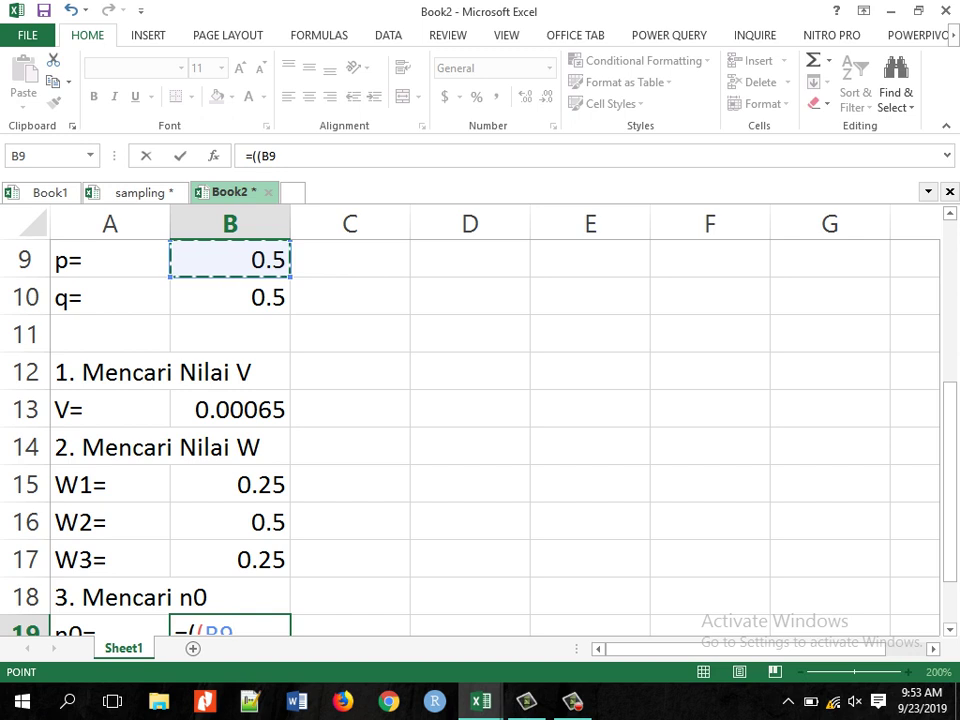
pyautogui.write('*')
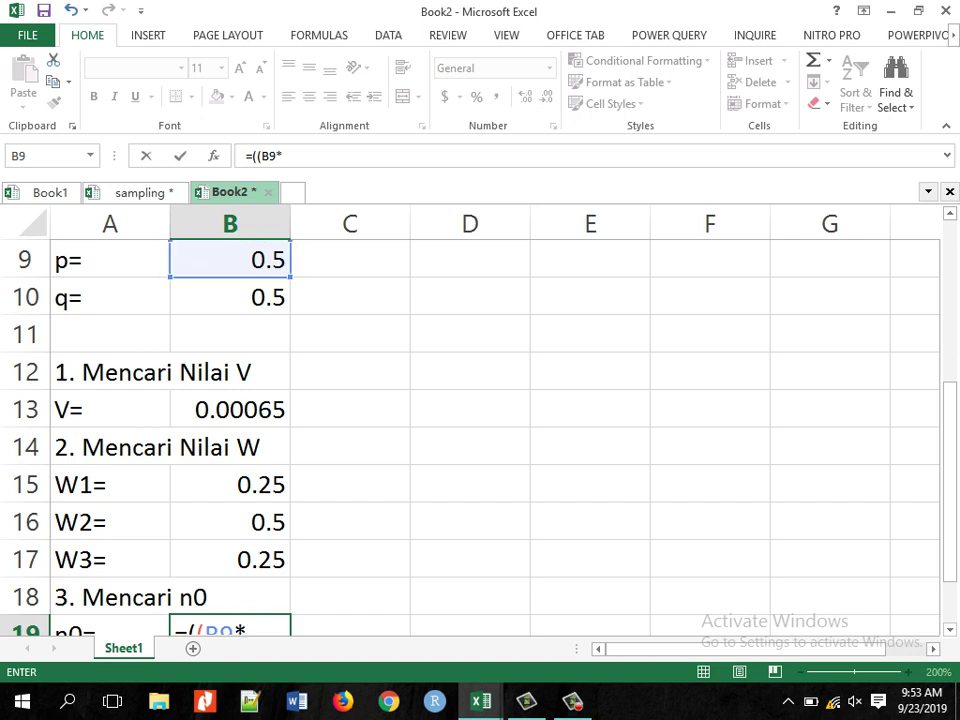
pyautogui.click(230, 297)
pyautogui.write('*')
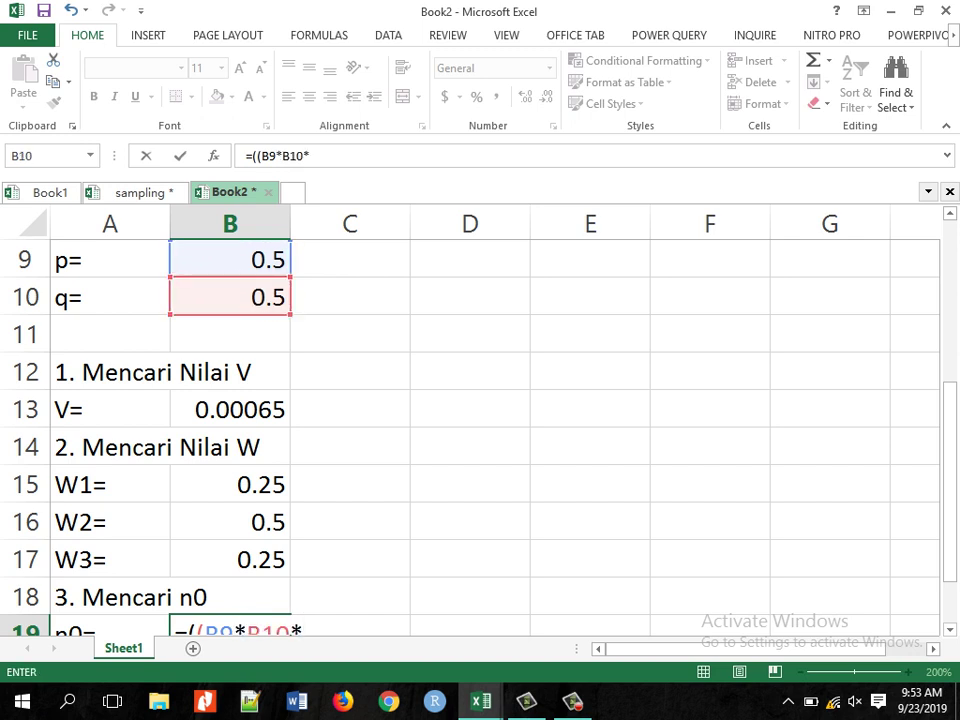
pyautogui.click(230, 485)
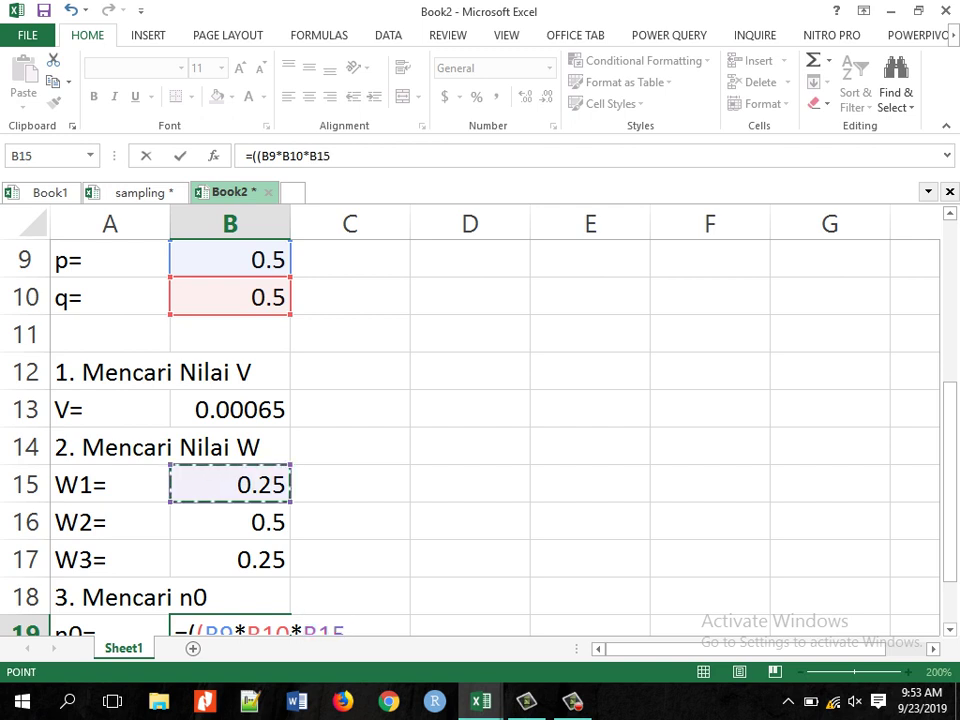
pyautogui.moveTo(949, 480); pyautogui.dragTo(949, 521)
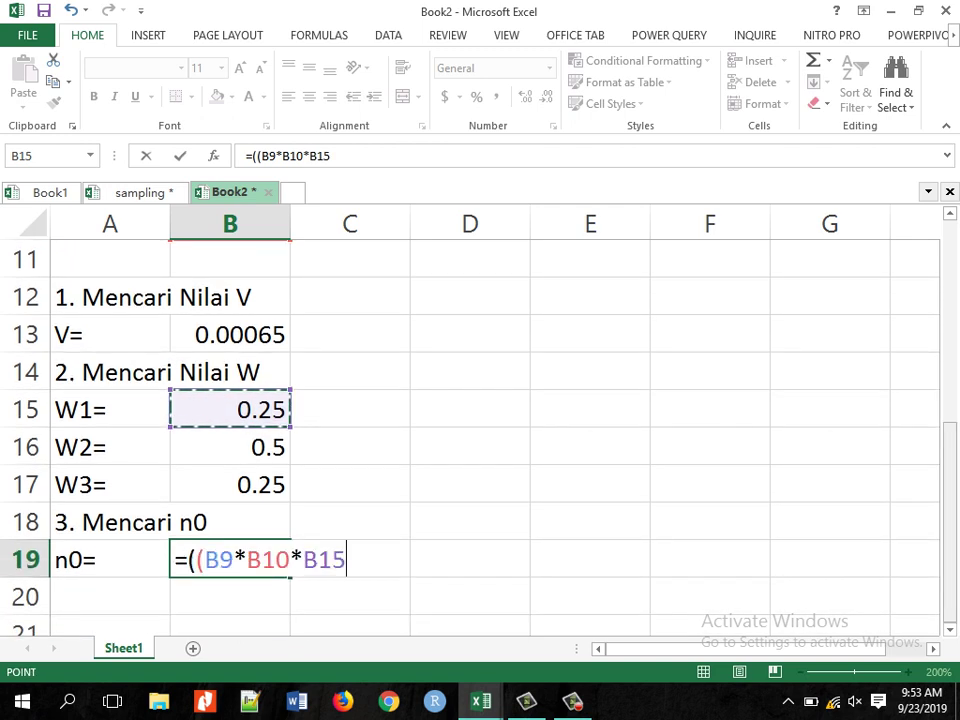
pyautogui.write(')+')
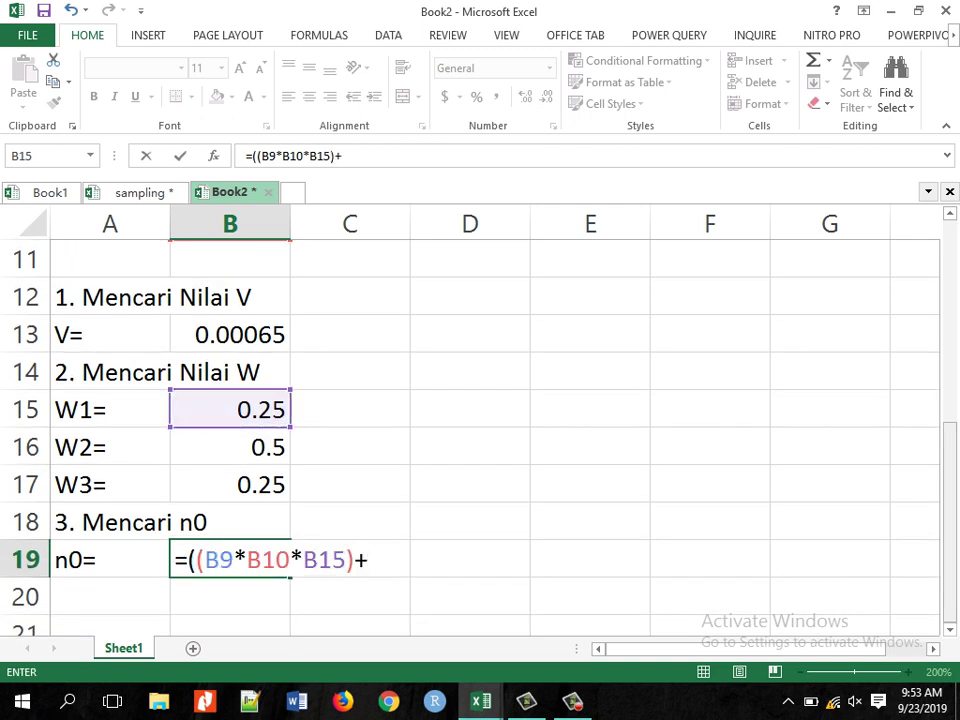
# Extend the B19 formula with the product of p, q and W2, as (B9*B10*B16)+.
pyautogui.write('(')
pyautogui.scroll(2, 470, 430)
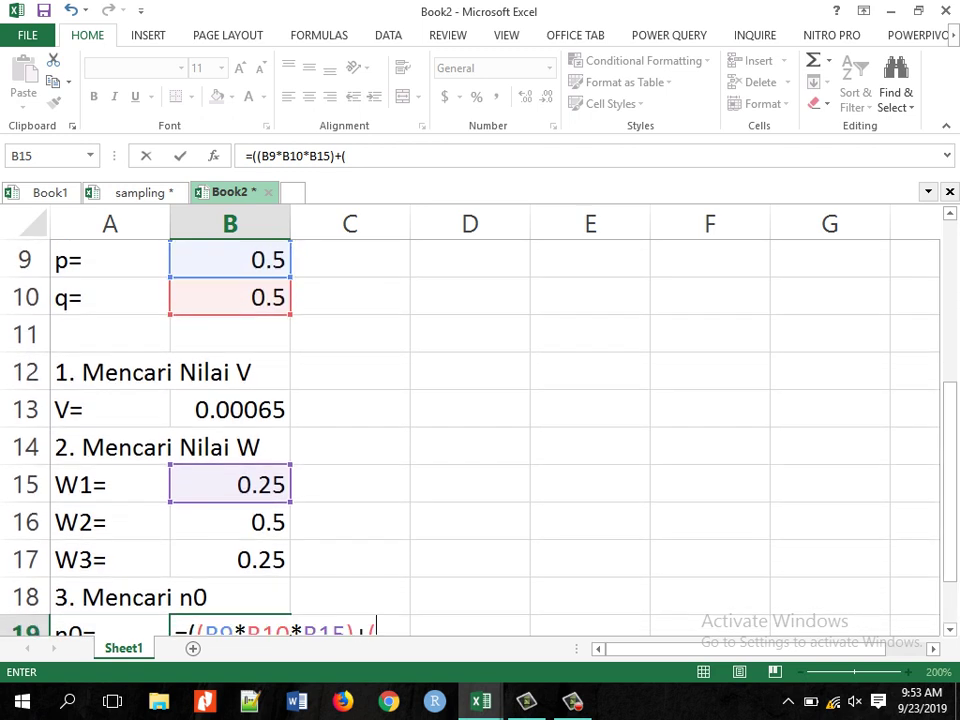
pyautogui.click(230, 260)
pyautogui.write('*')
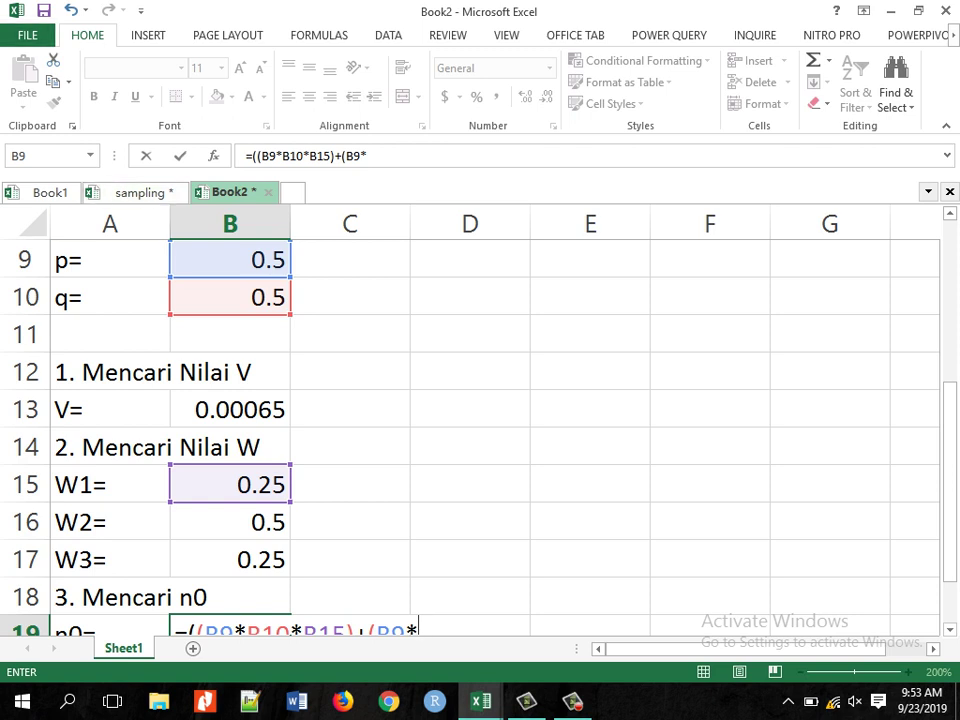
pyautogui.click(230, 297)
pyautogui.write('*')
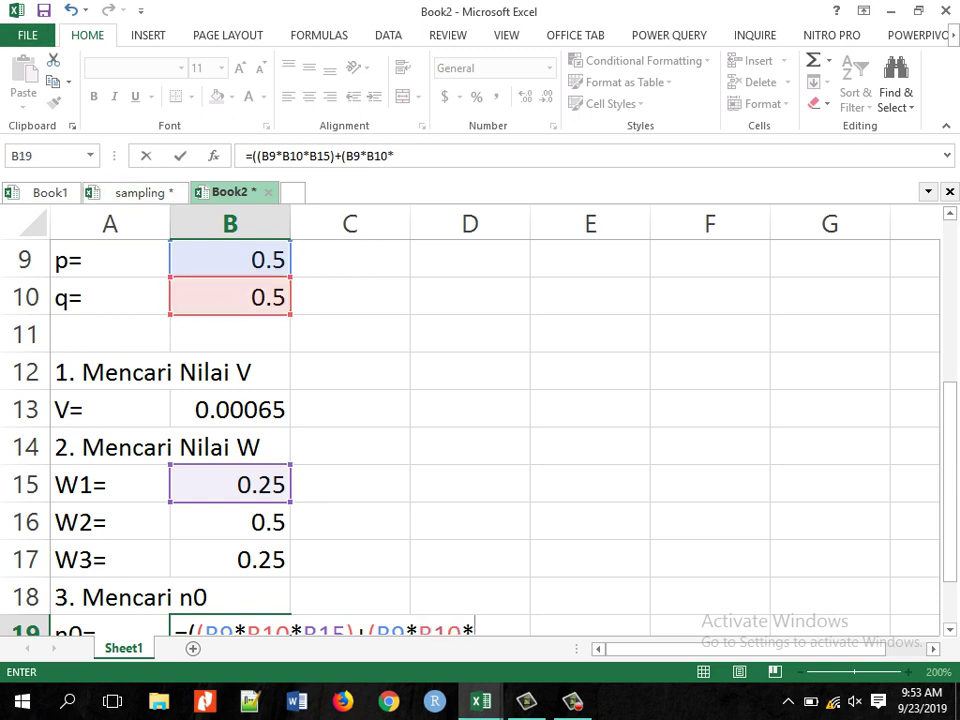
pyautogui.click(230, 522)
pyautogui.write(')+')
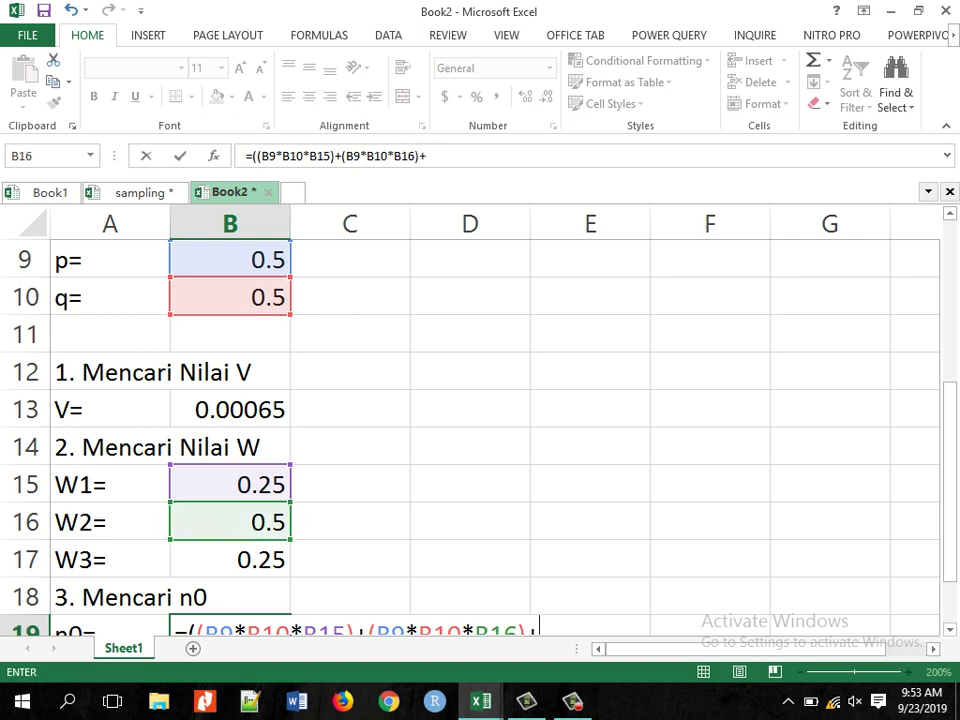
# Add the product of p, q and W3 to the B19 formula as (B9*B10*B17) and close the outer bracket.
pyautogui.write('(')
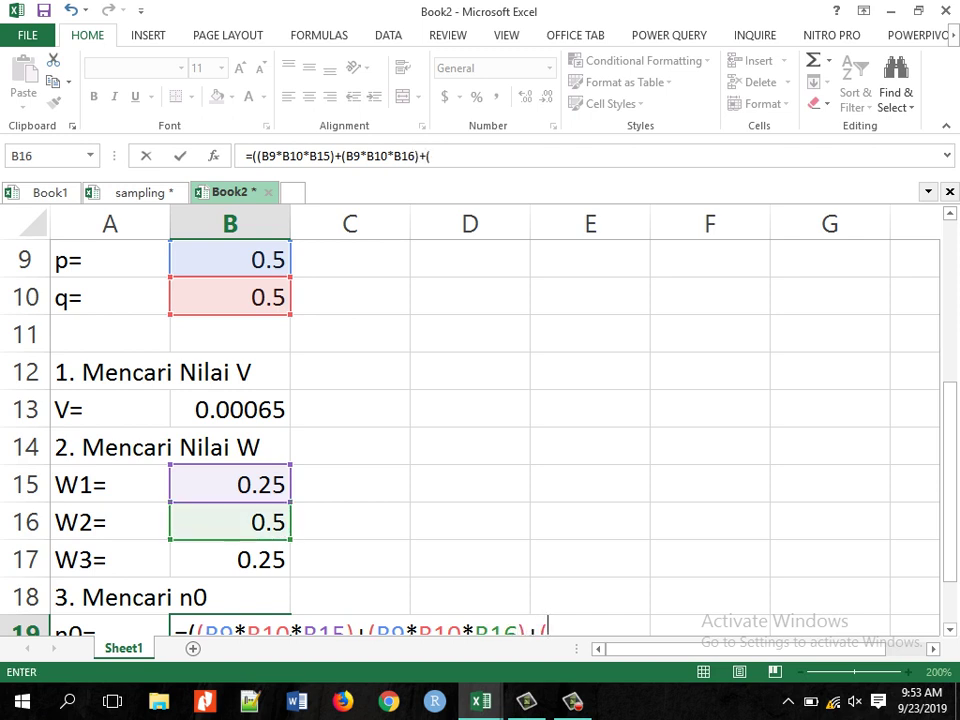
pyautogui.click(229, 259)
pyautogui.write('*')
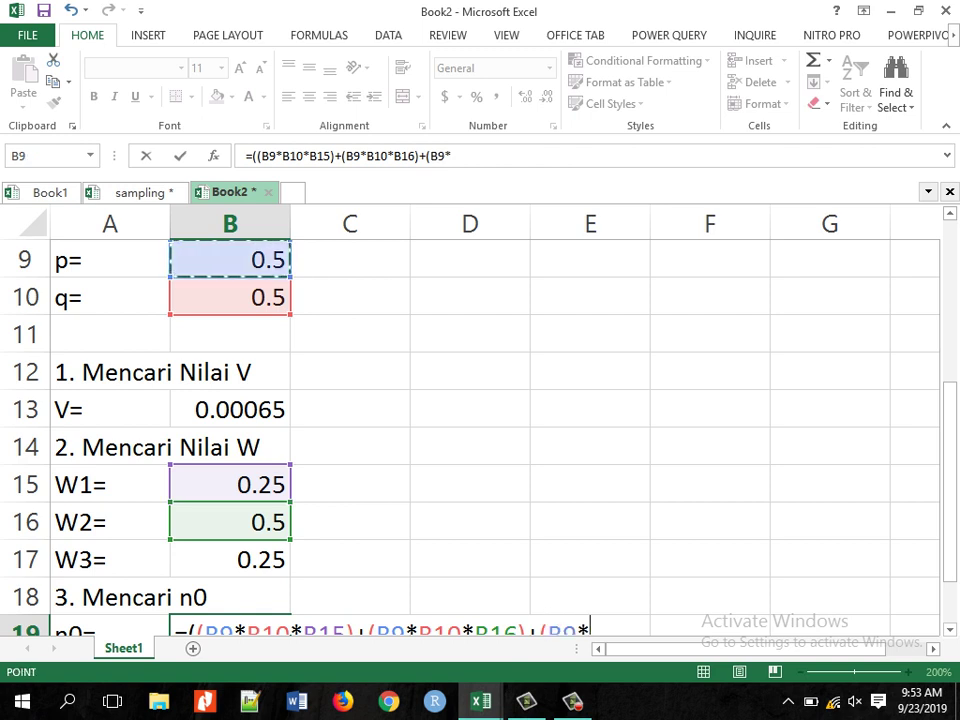
pyautogui.click(229, 297)
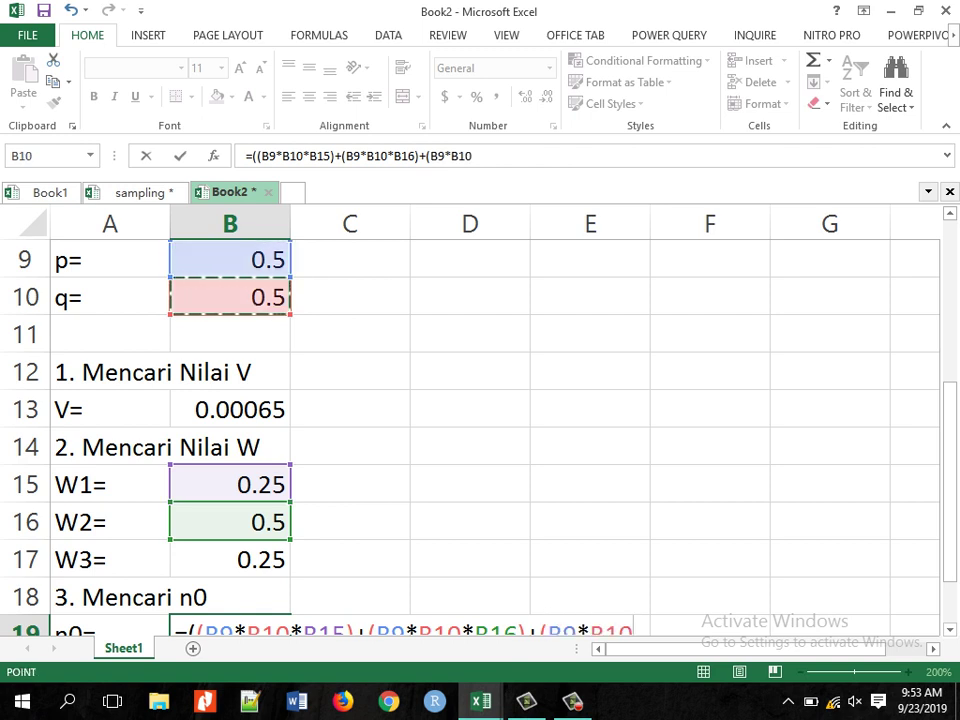
pyautogui.write('*')
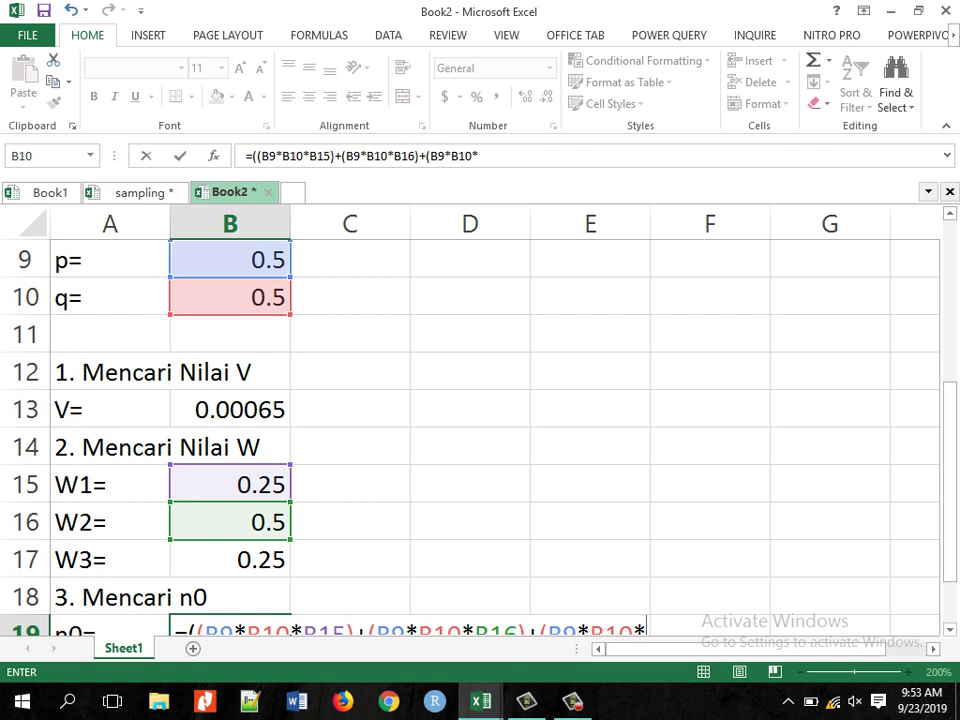
pyautogui.click(230, 559)
pyautogui.write('))')
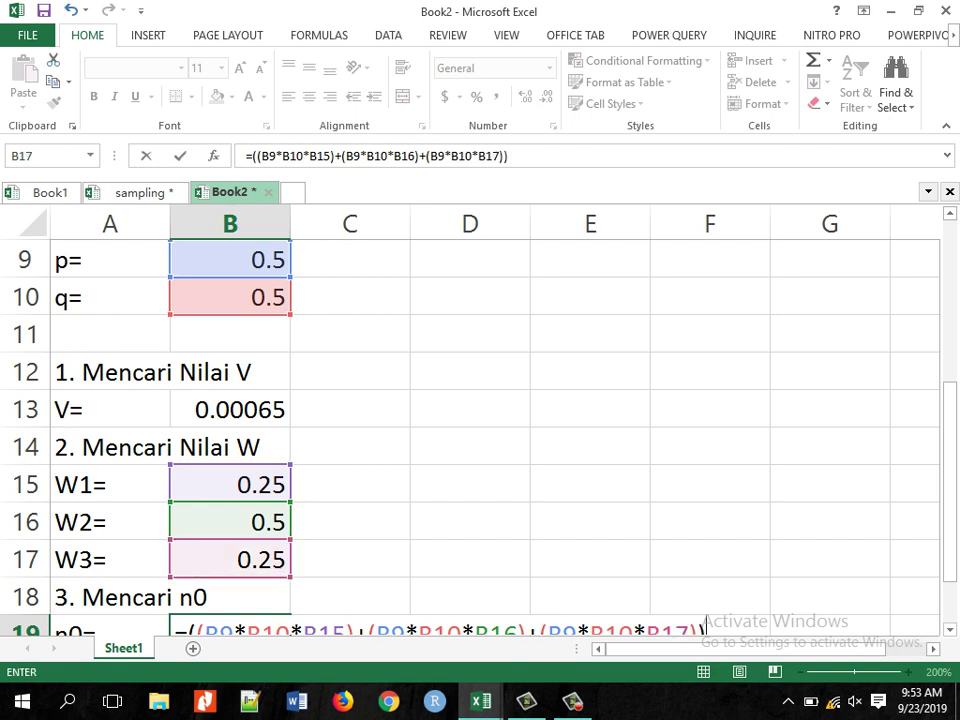
# Complete the n0 formula in B19 by dividing the bracketed sum by V in B13.
pyautogui.moveTo(949, 476); pyautogui.dragTo(949, 520)
pyautogui.write('/')
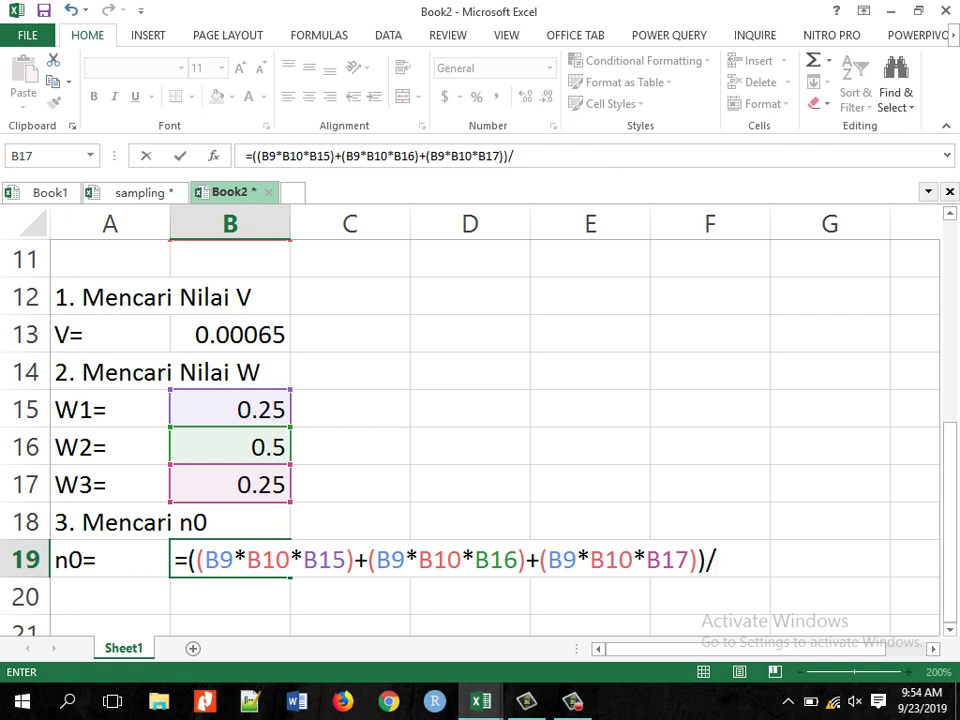
pyautogui.click(229, 334)
pyautogui.press('Return')
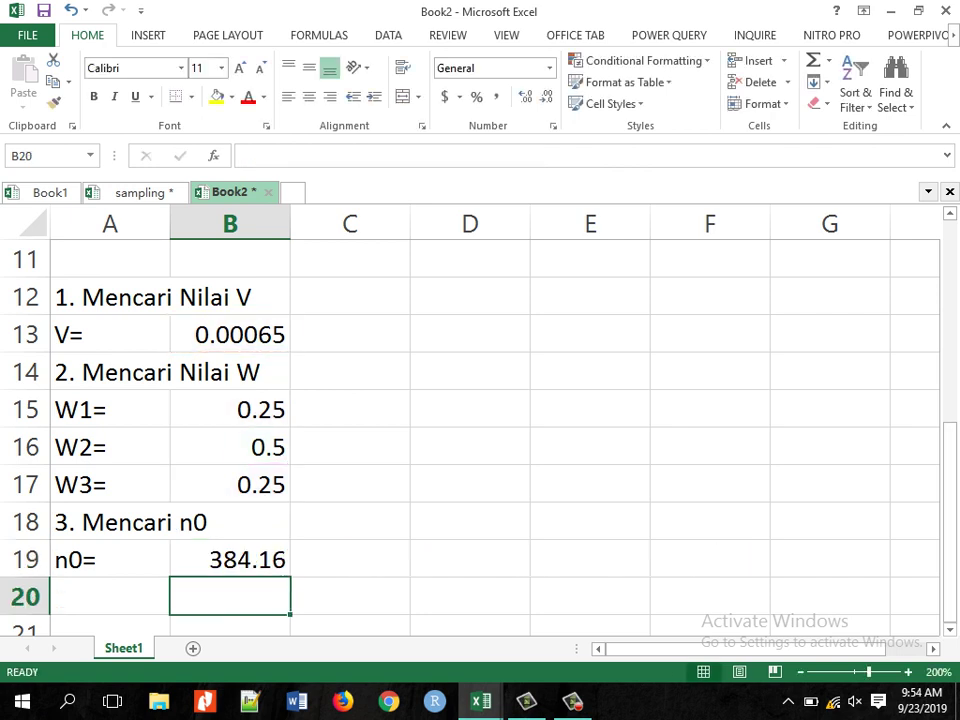
# Enter the heading "4. Menentukan sample size global" in A20.
pyautogui.press('Left')
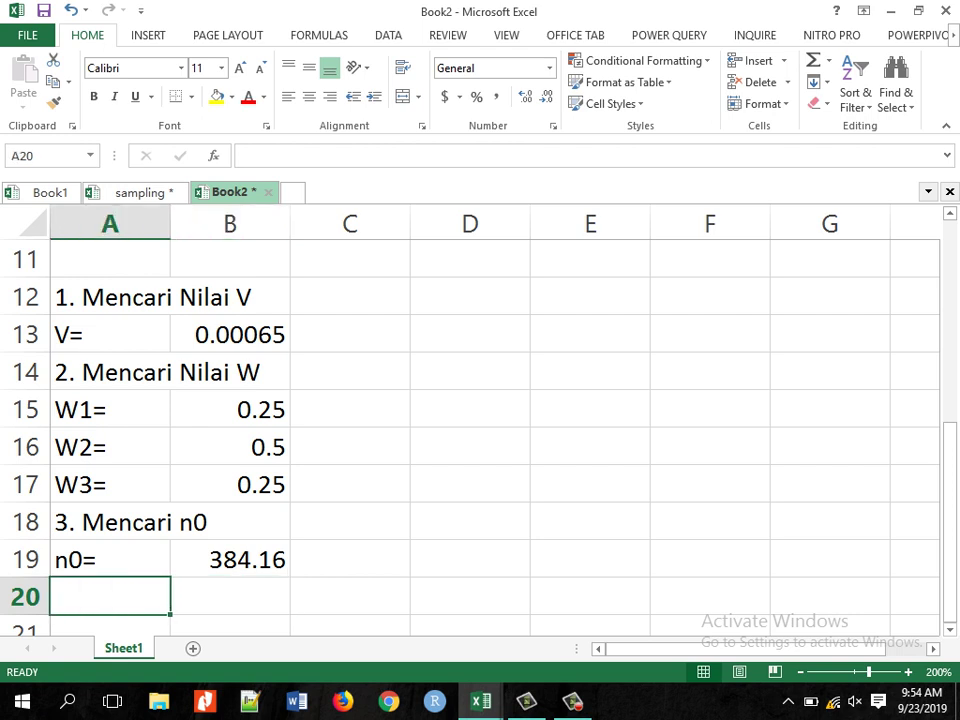
pyautogui.write('4. ')
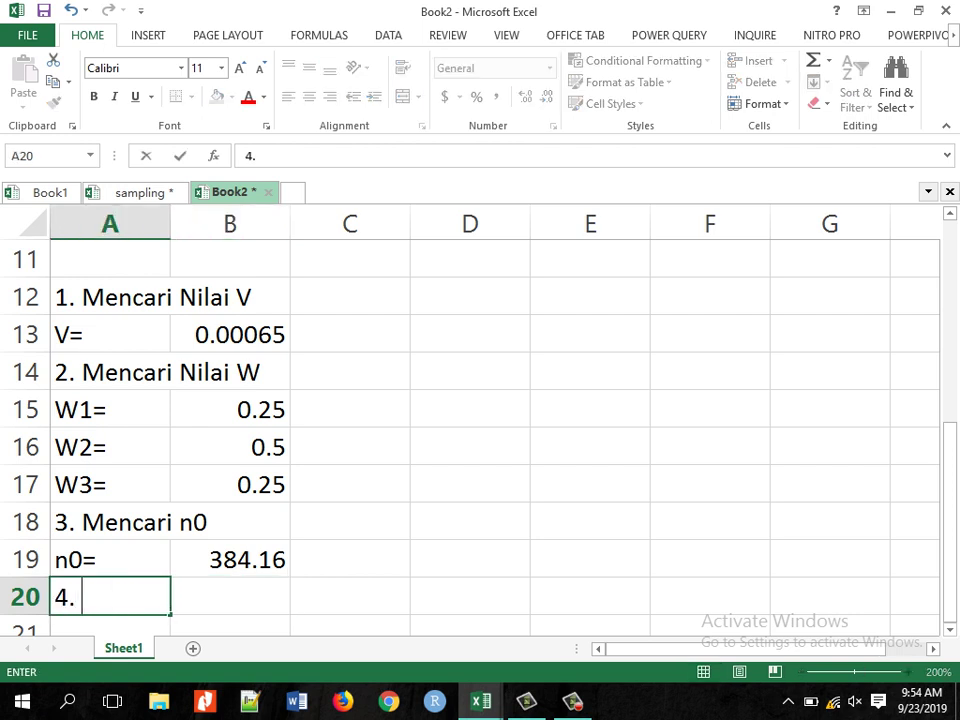
pyautogui.write('menen')
pyautogui.press('BackSpace')
pyautogui.press('BackSpace')
pyautogui.press('BackSpace')
pyautogui.press('BackSpace')
pyautogui.press('BackSpace')
pyautogui.write('Menentukan ')
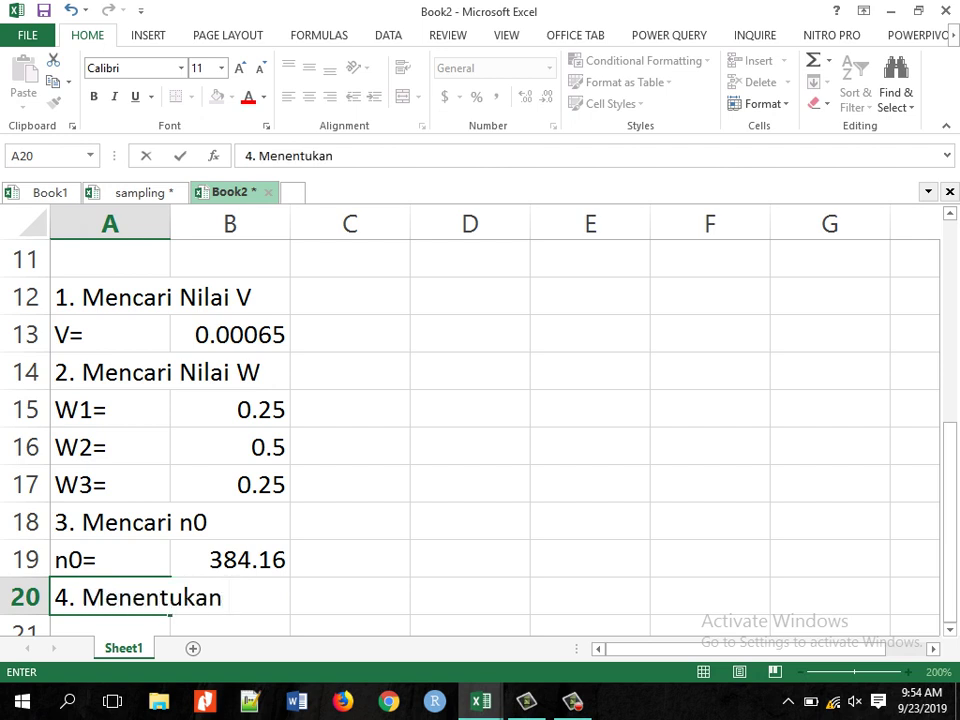
pyautogui.write('sample ')
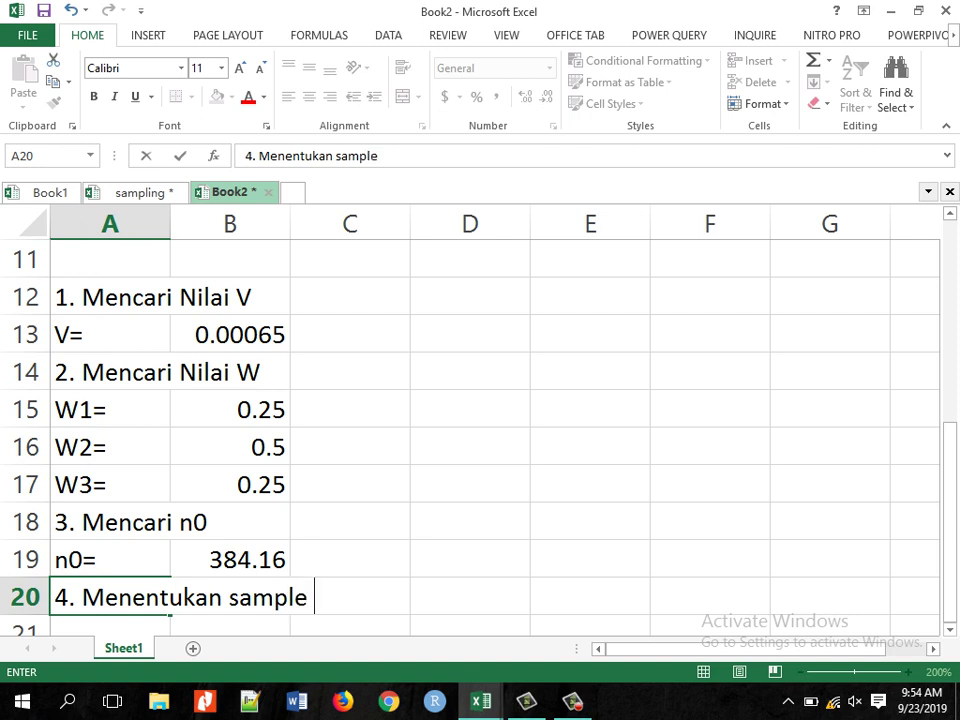
pyautogui.write('size global')
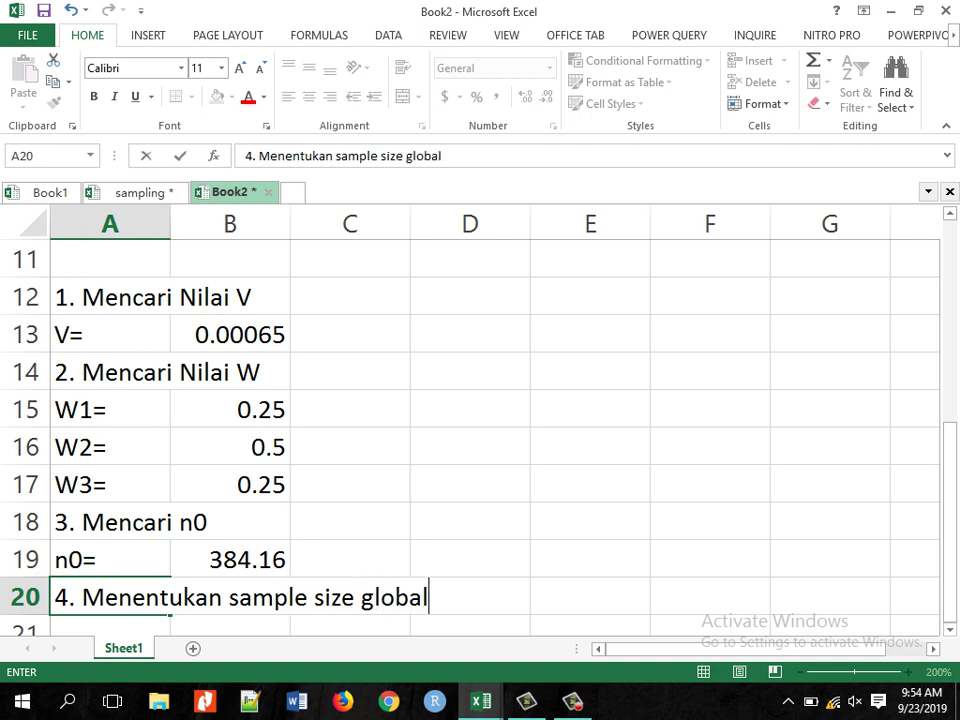
pyautogui.press('Return')
# Enter the label "n=" in A21 below the global sample size heading.
pyautogui.write('n')
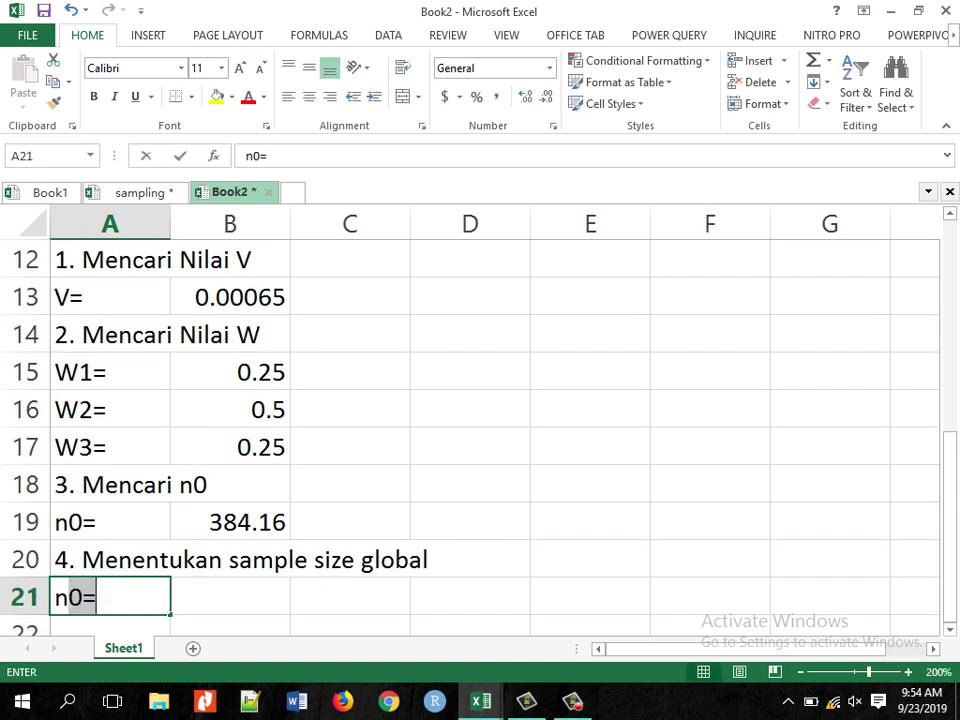
pyautogui.write('=')
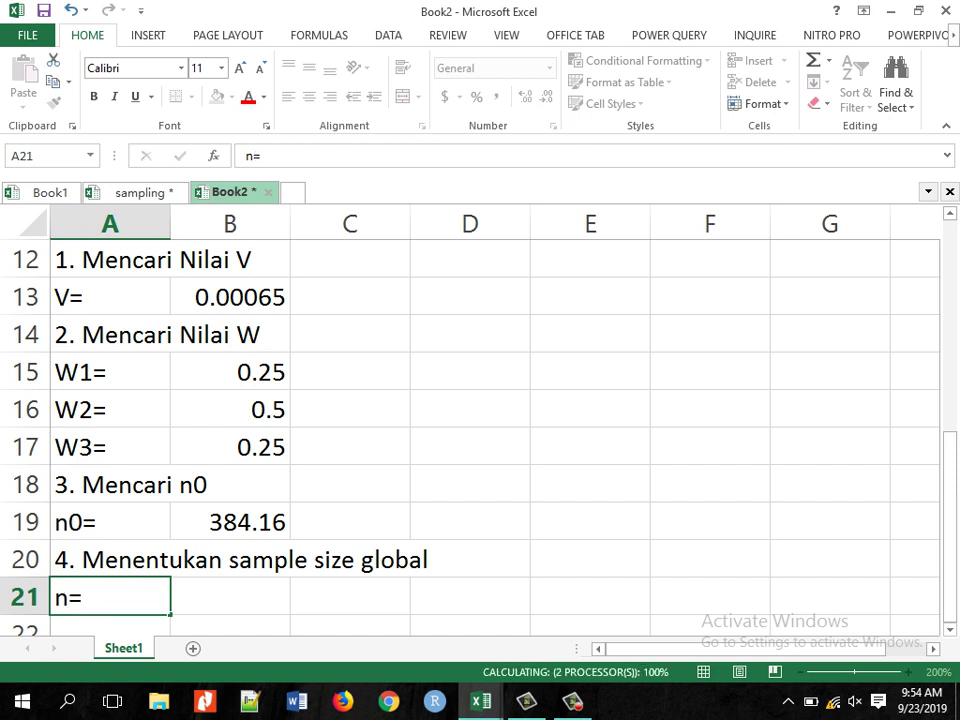
pyautogui.press('Tab')
# Calculate the global sample size n in B21 with the formula =B19/(1+(B19/B3)).
pyautogui.write('=')
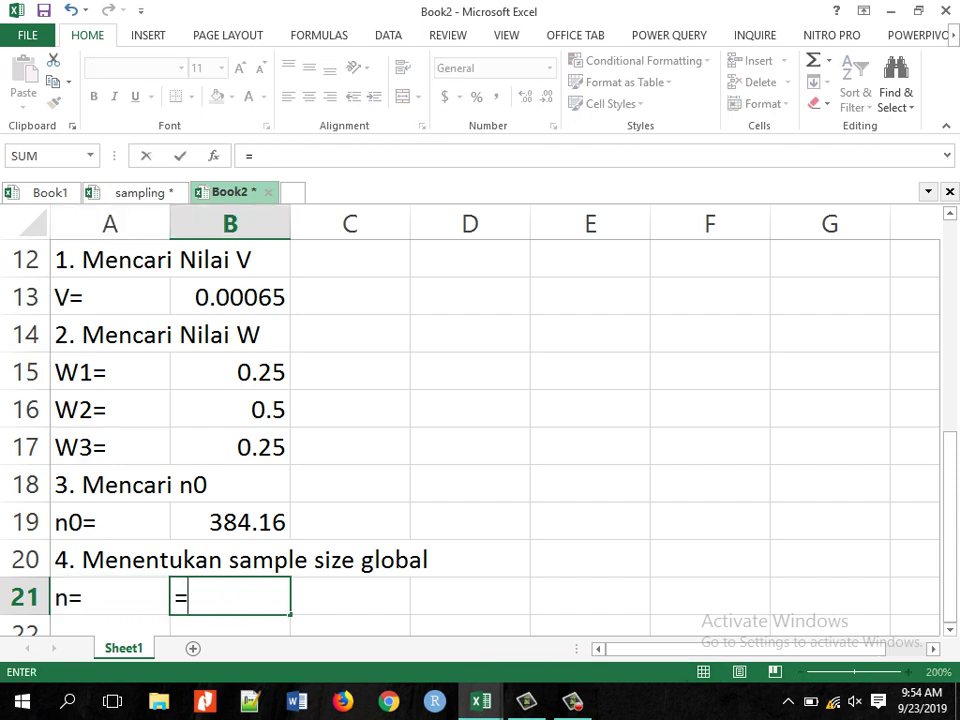
pyautogui.press('Up')
pyautogui.press('Up')
pyautogui.write('/(')
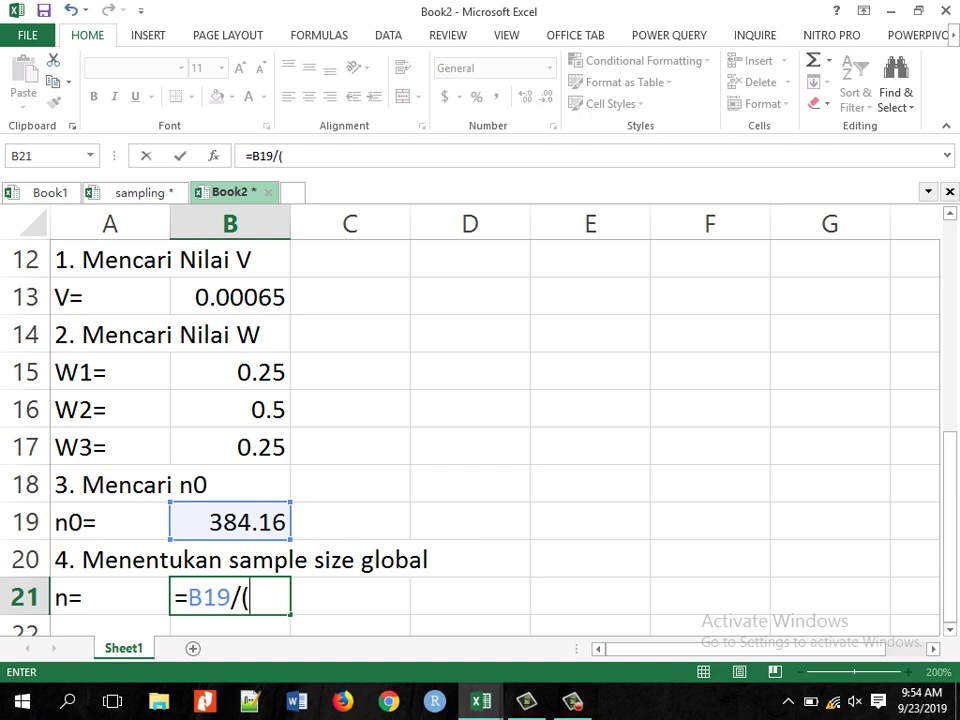
pyautogui.write('1+(')
pyautogui.press('Up')
pyautogui.press('Up')
pyautogui.write('/')
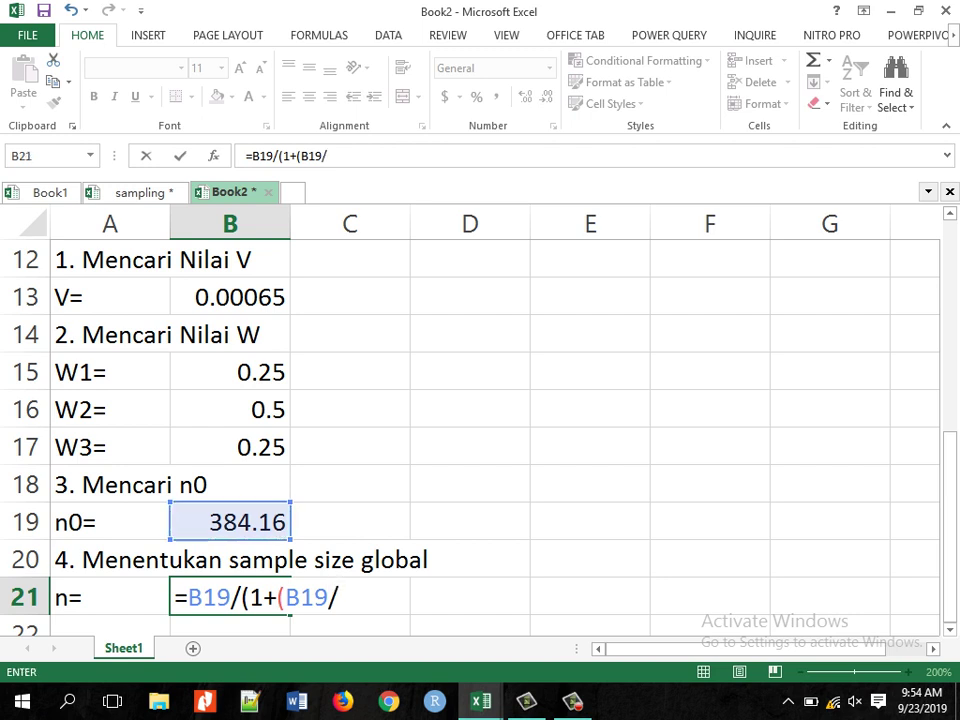
pyautogui.scroll(4, 470, 430)
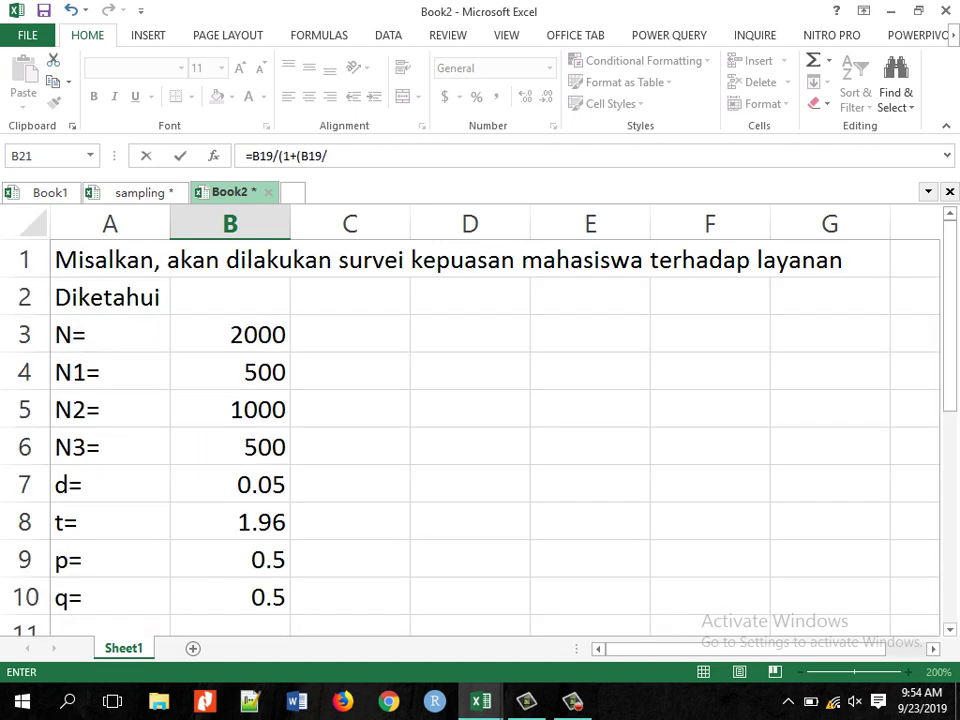
pyautogui.click(230, 334)
pyautogui.write(')')
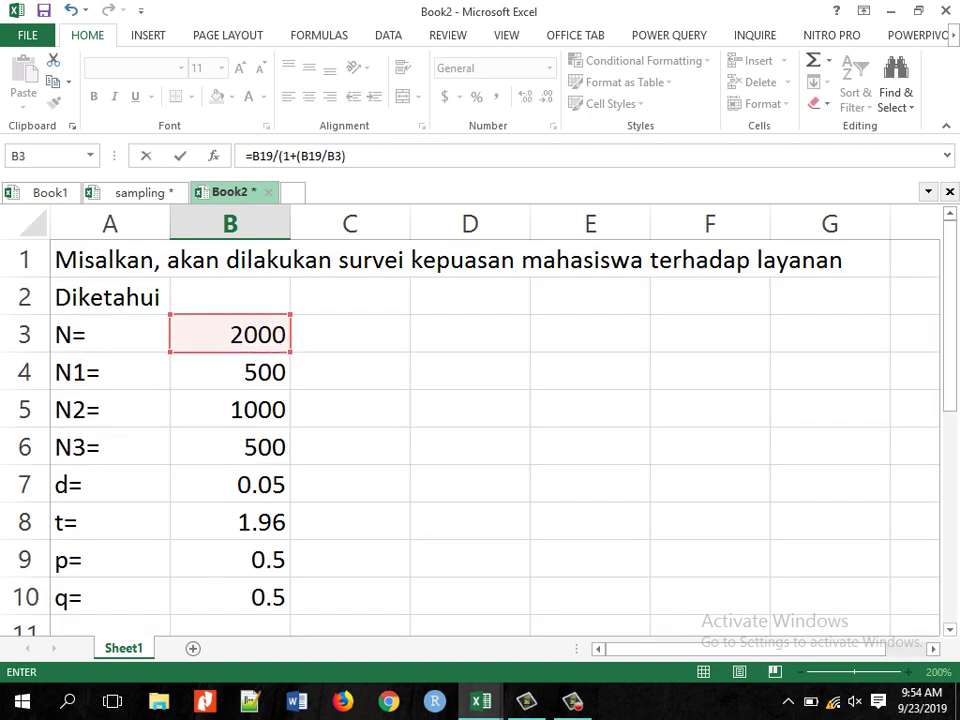
pyautogui.press('Return')
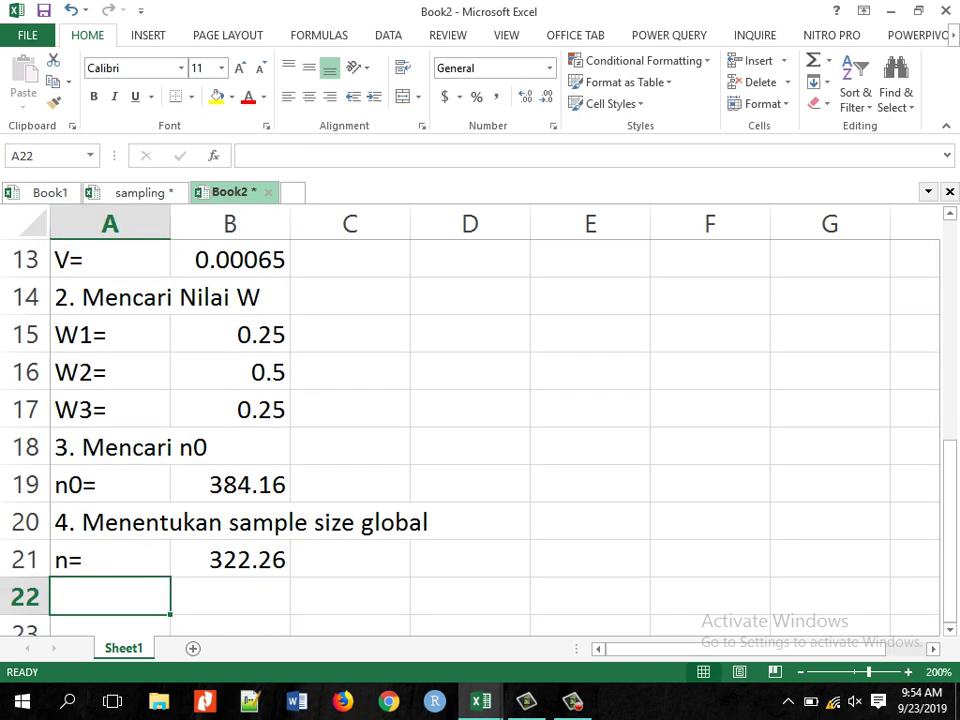
# Enter the conclusion "Sehingga, jumlah sample secara global sebanyak 322 mahasiswa" in A22.
pyautogui.write('Sehingga')
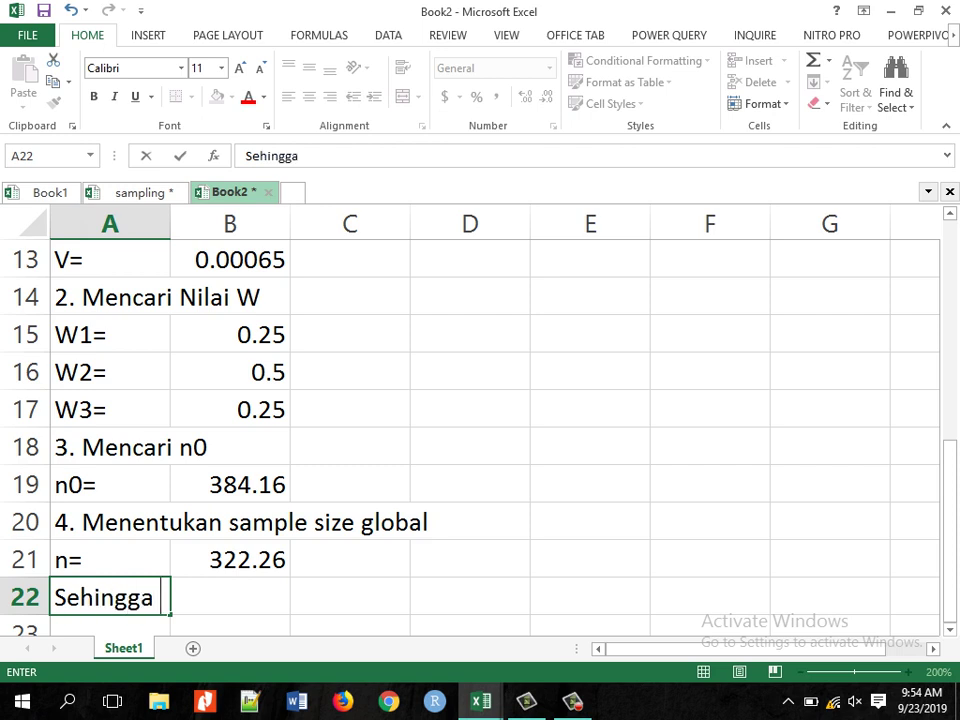
pyautogui.press('BackSpace')
pyautogui.write(', s')
pyautogui.press('BackSpace')
pyautogui.press('BackSpace')
pyautogui.write('jum')
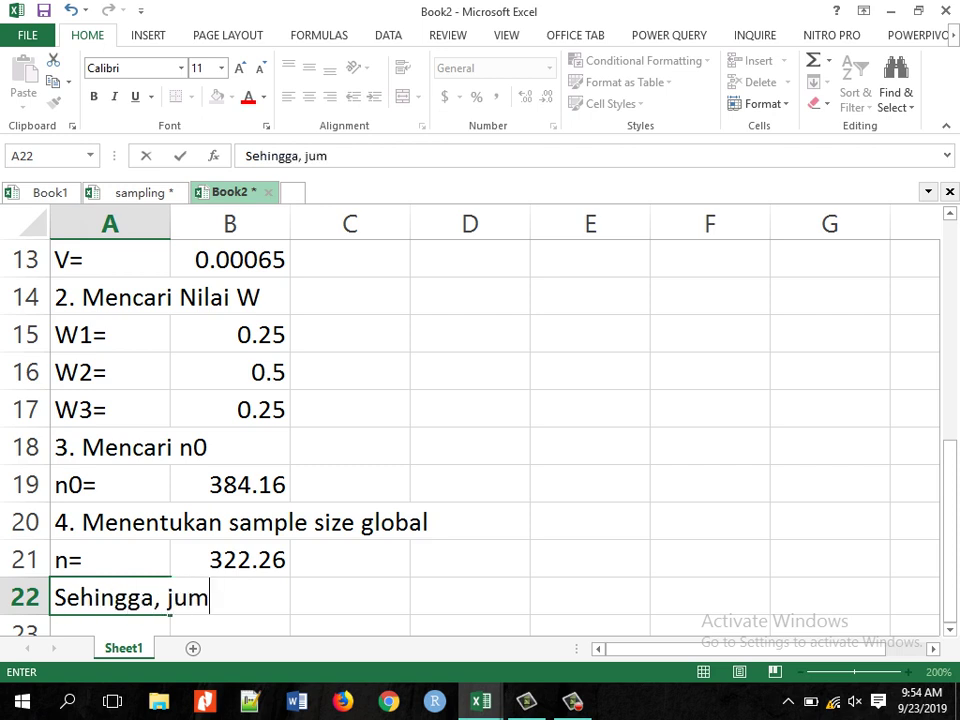
pyautogui.write('lah sa')
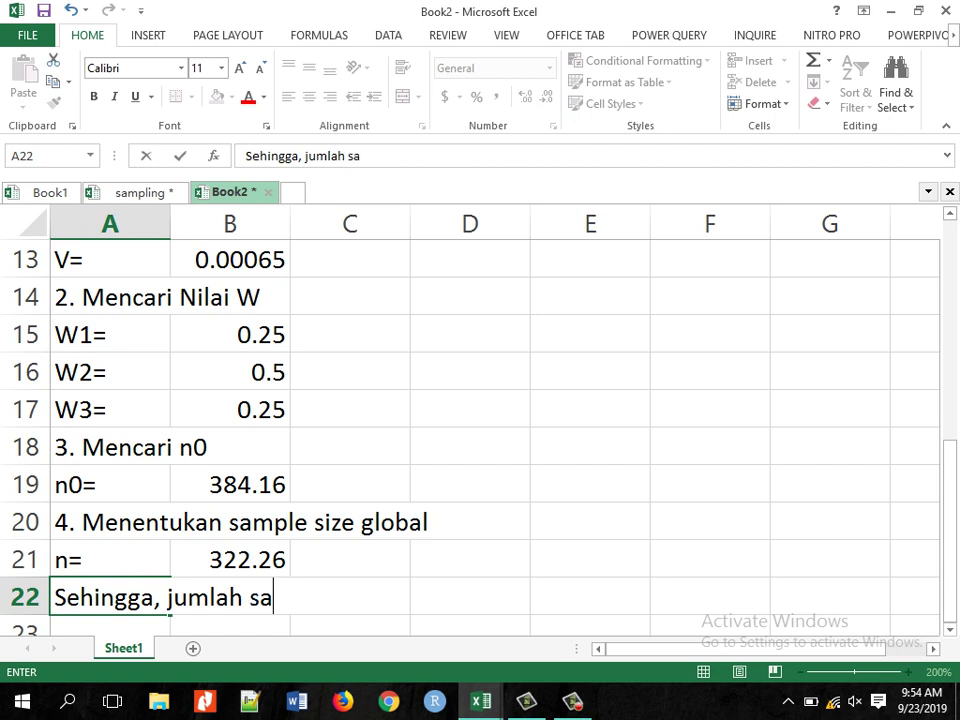
pyautogui.write('mple secara')
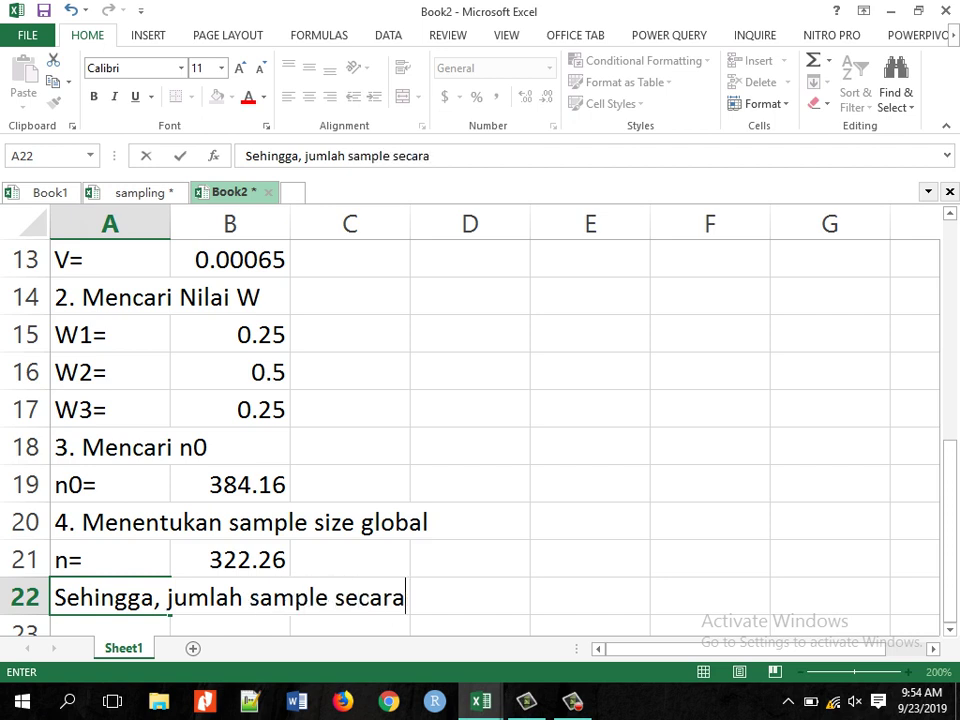
pyautogui.write(' global ada')
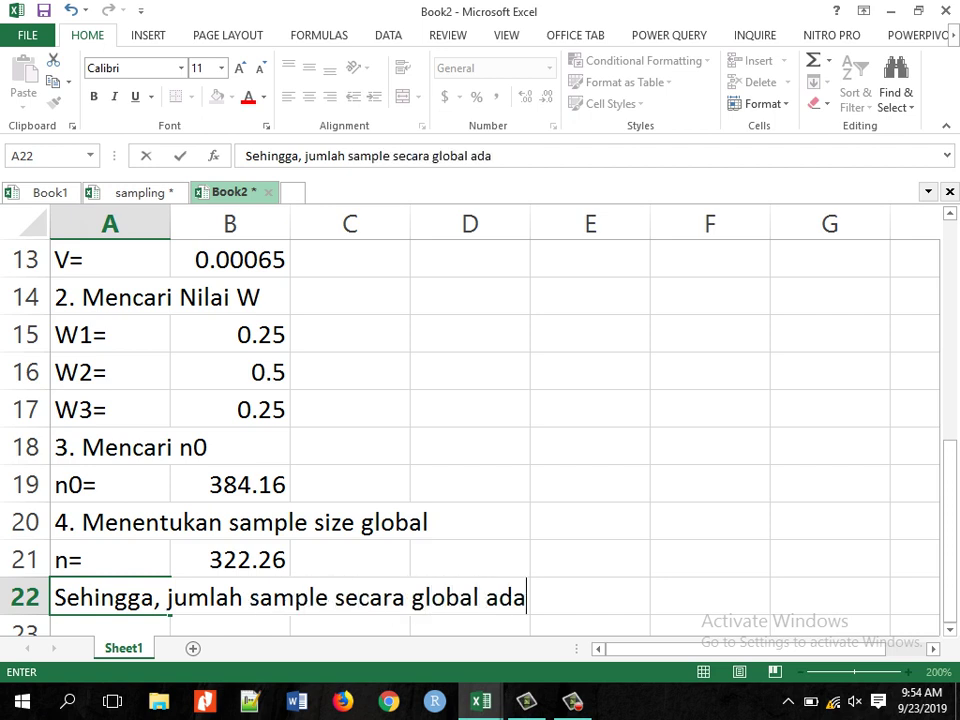
pyautogui.press('BackSpace')
pyautogui.press('BackSpace')
pyautogui.press('BackSpace')
pyautogui.write('sebanya')
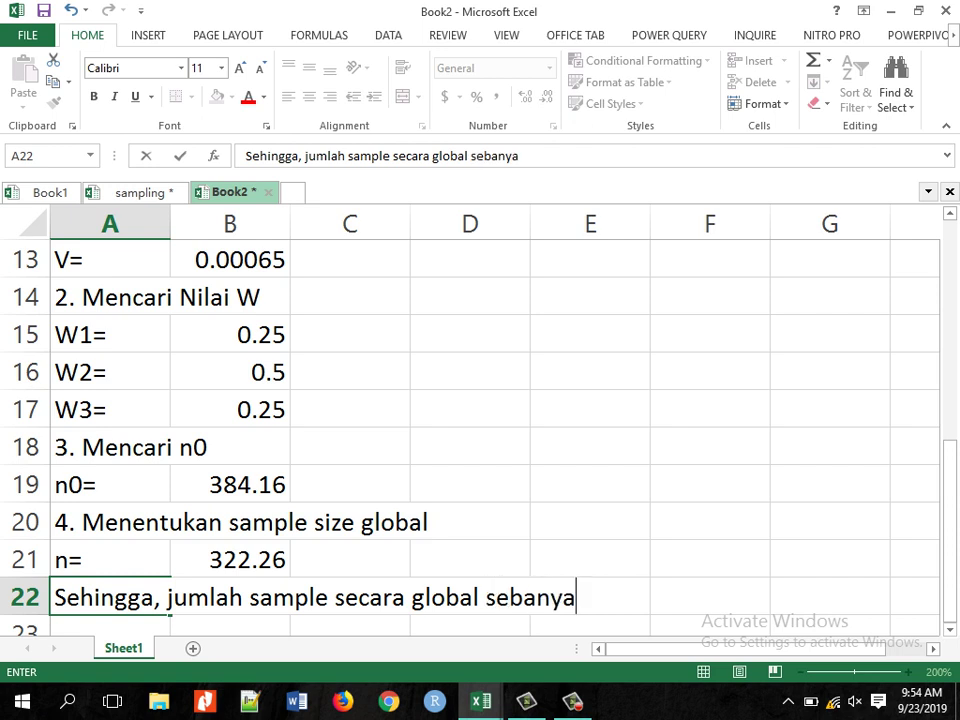
pyautogui.write('k 322 mahasis')
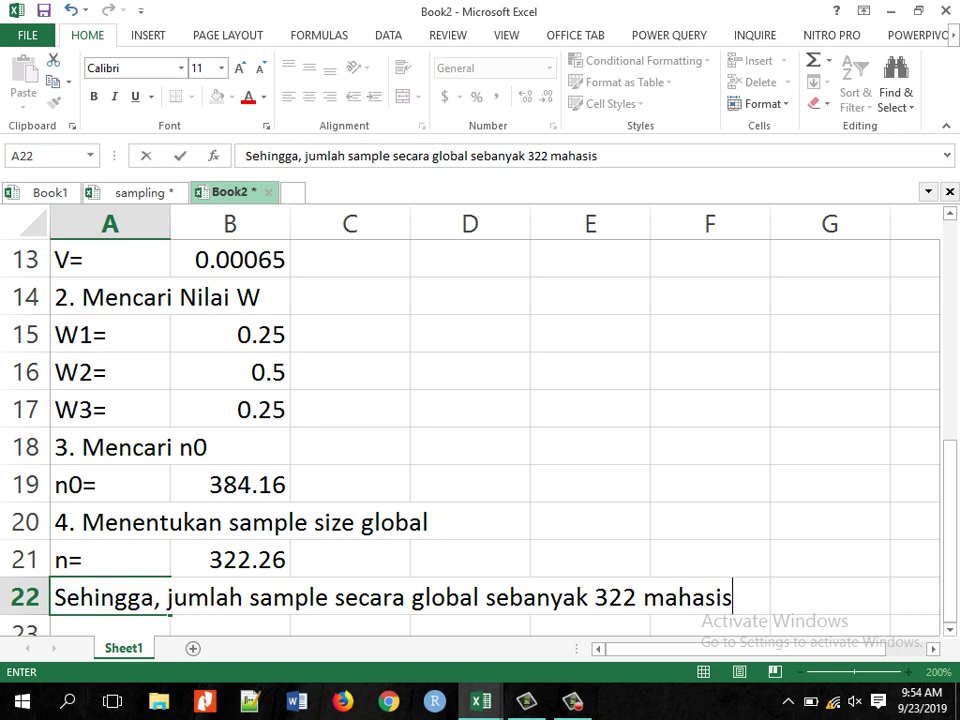
pyautogui.write('wa')
pyautogui.press('Return')
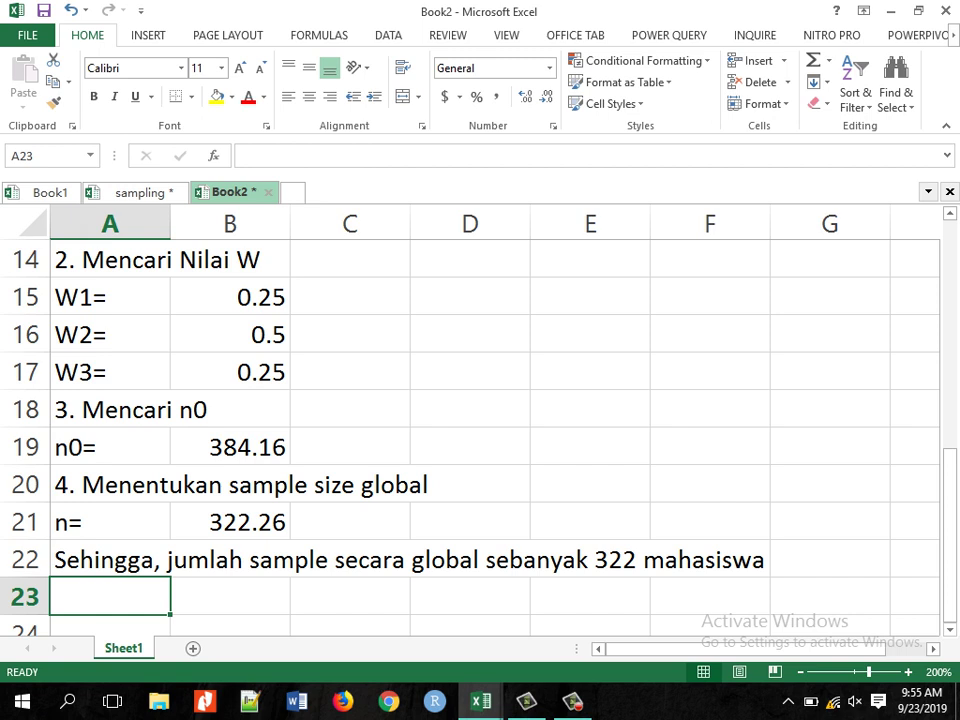
# Enter the heading "5. Menentukan jumlah sample di masing-masing sub populasi" in A23.
pyautogui.write('5. ')
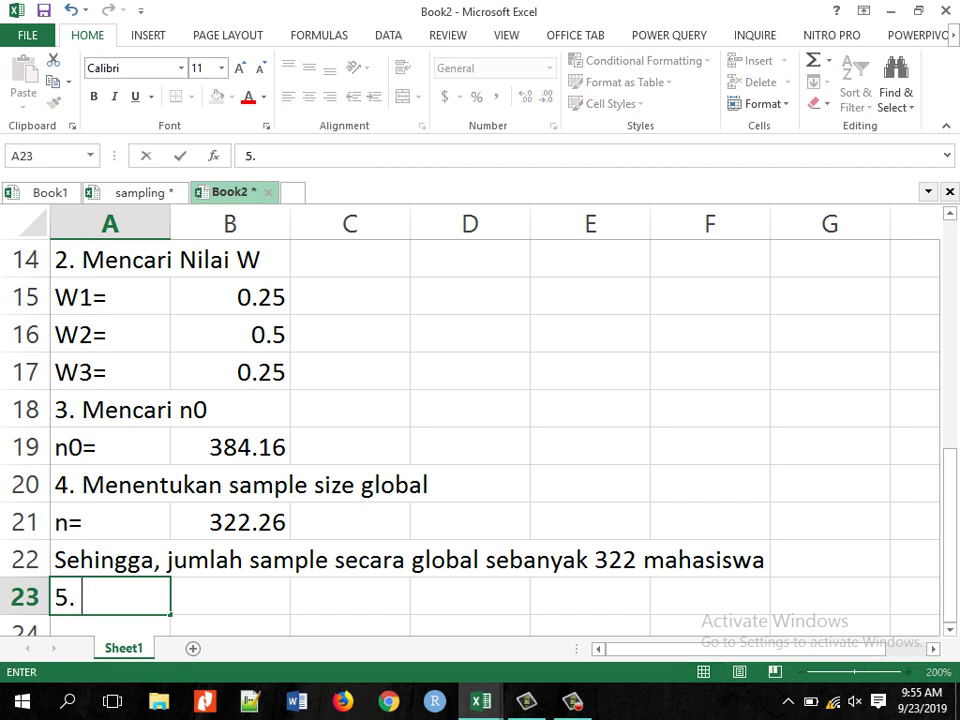
pyautogui.write('Menentukan ')
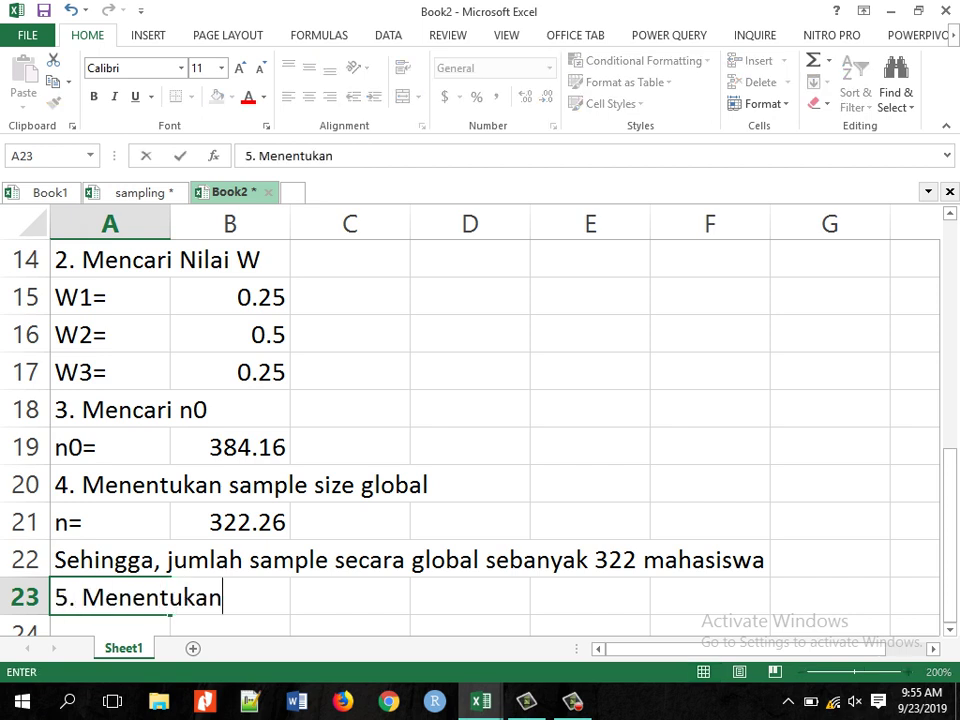
pyautogui.write('jumla')
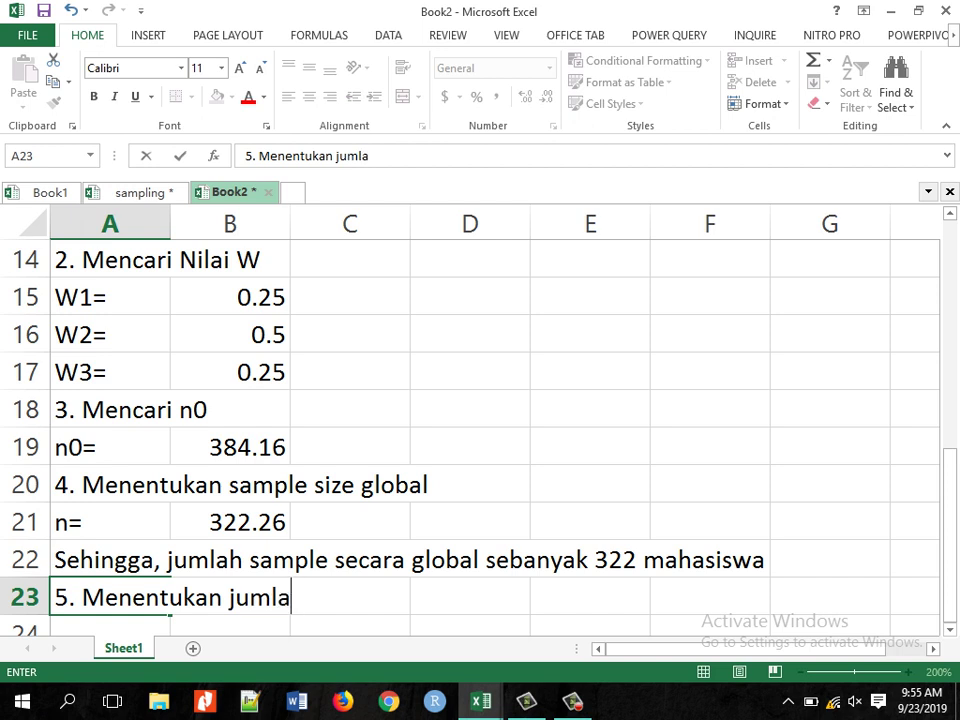
pyautogui.write('h sample ')
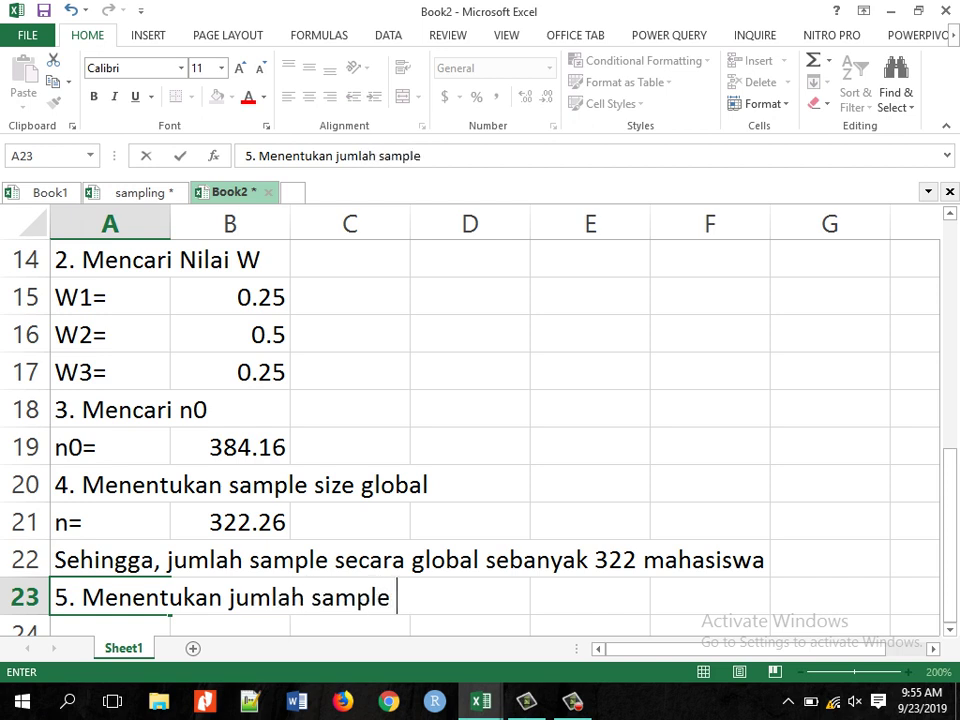
pyautogui.write('di masing-')
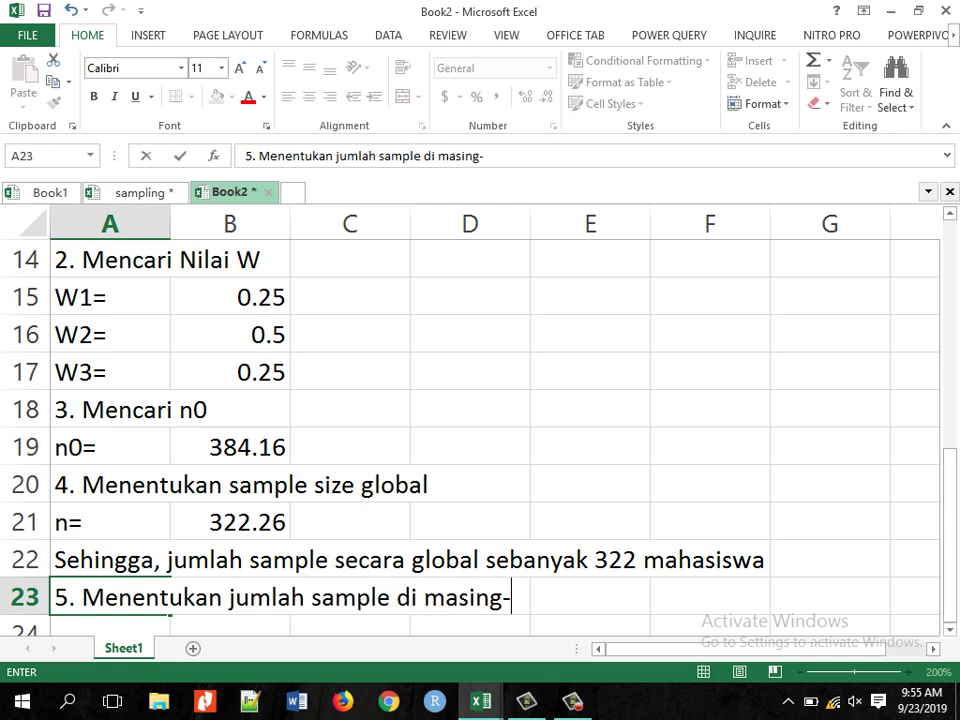
pyautogui.write('masing sub populasi')
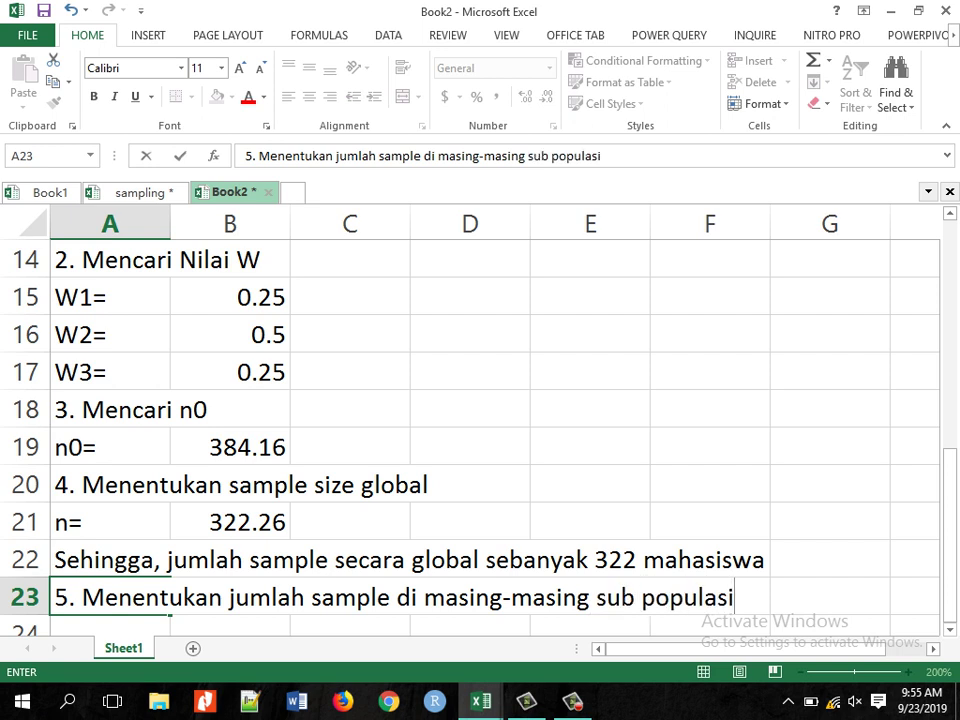
pyautogui.press('Return')
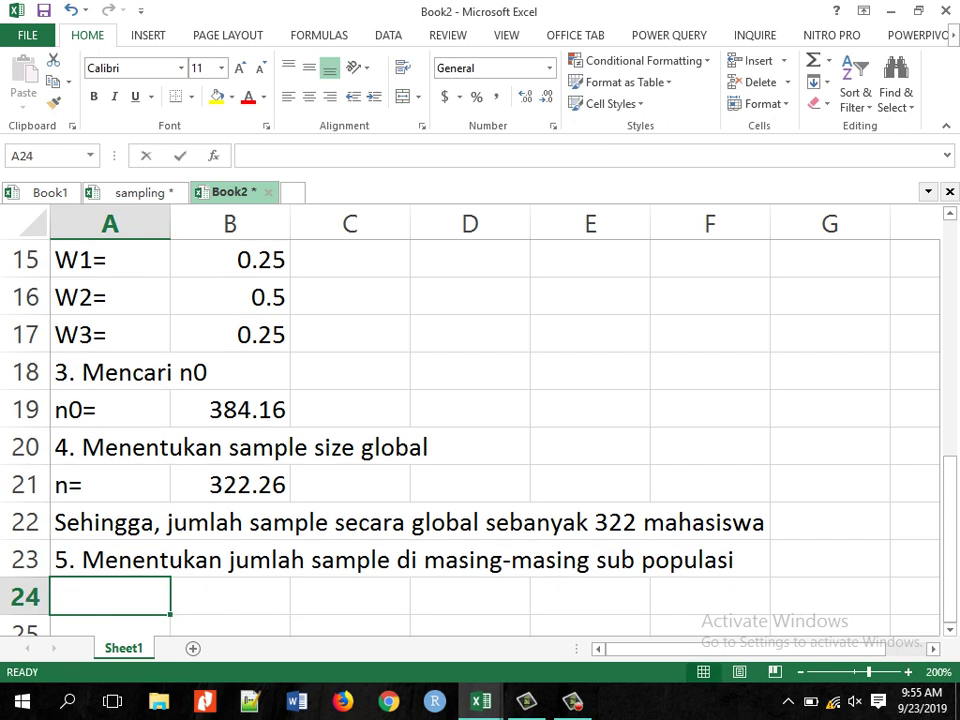
# Enter the label "P1=" in A24 below the sub-population heading.
pyautogui.write('P1')
pyautogui.press('Right')
pyautogui.press('Left')
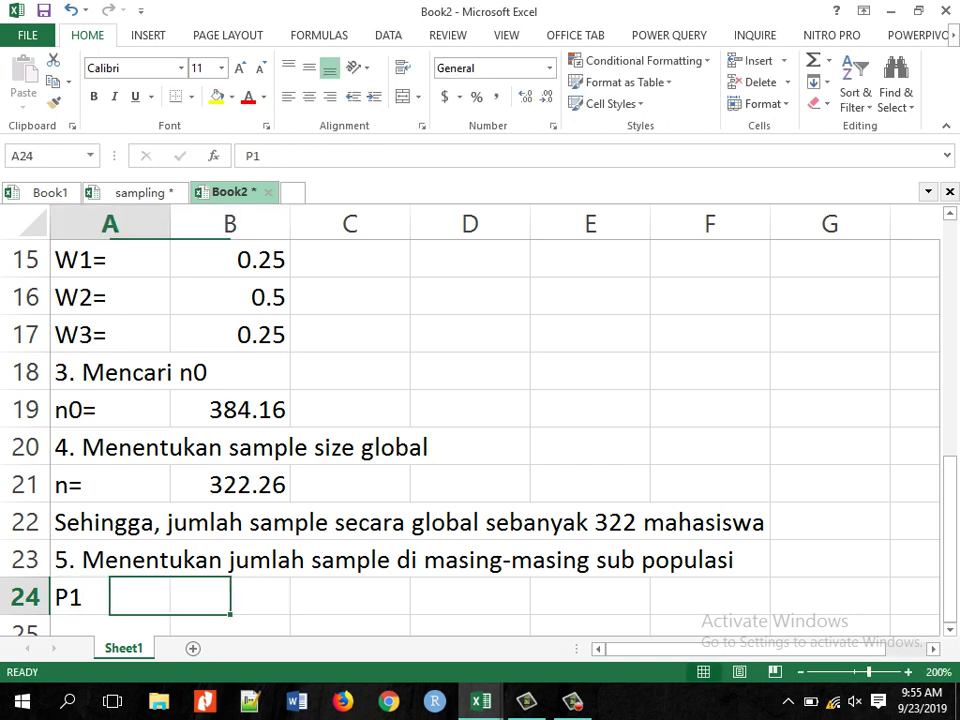
pyautogui.press('F2')
pyautogui.write('=')
pyautogui.press('Tab')
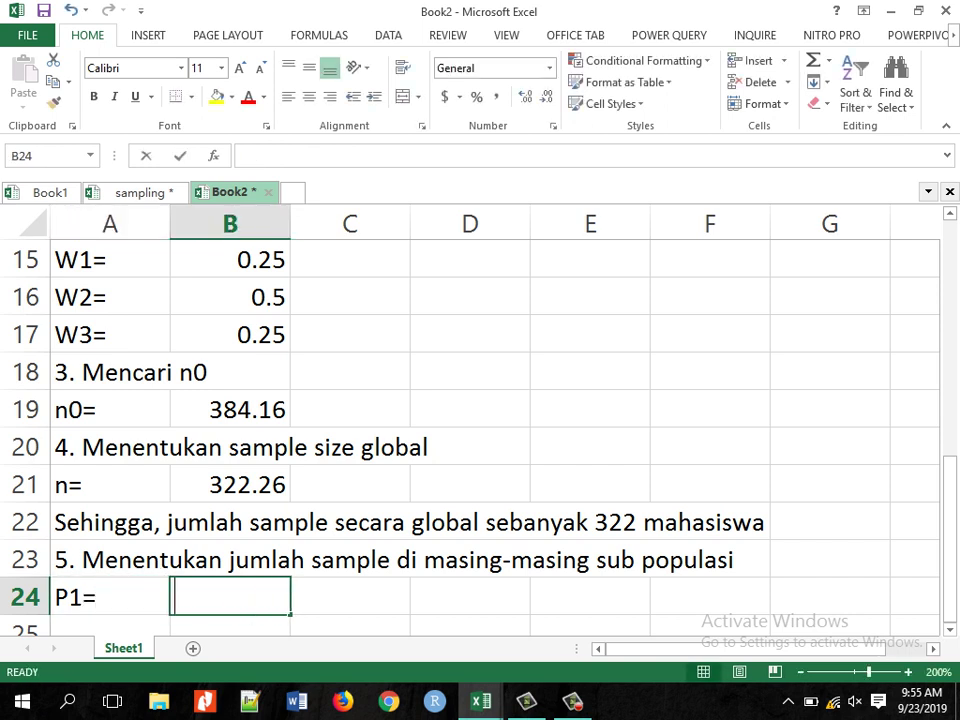
# Enter the P1 formula =(B3/B4)*B21 in B24, dividing N by N1 and multiplying by n.
pyautogui.write('=')
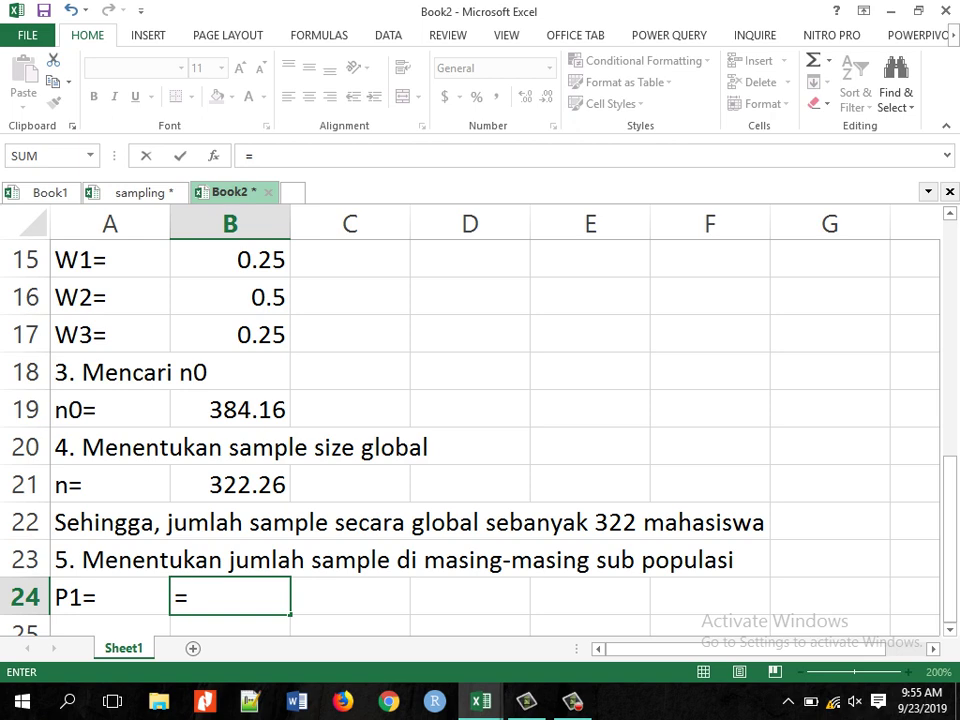
pyautogui.scroll(2, 470, 420)
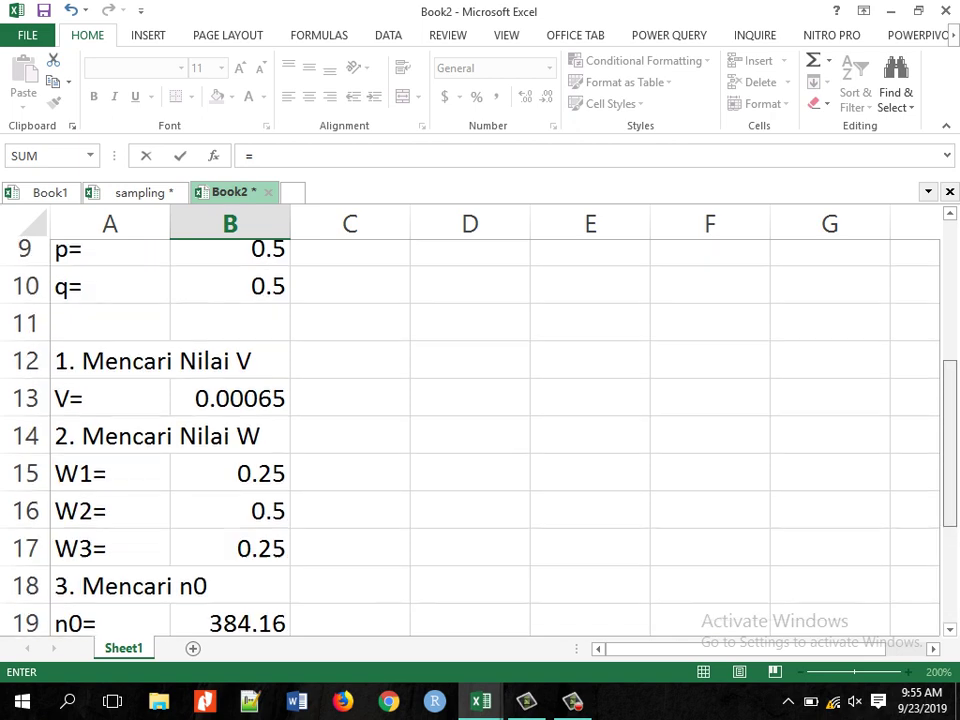
pyautogui.scroll(3, 470, 420)
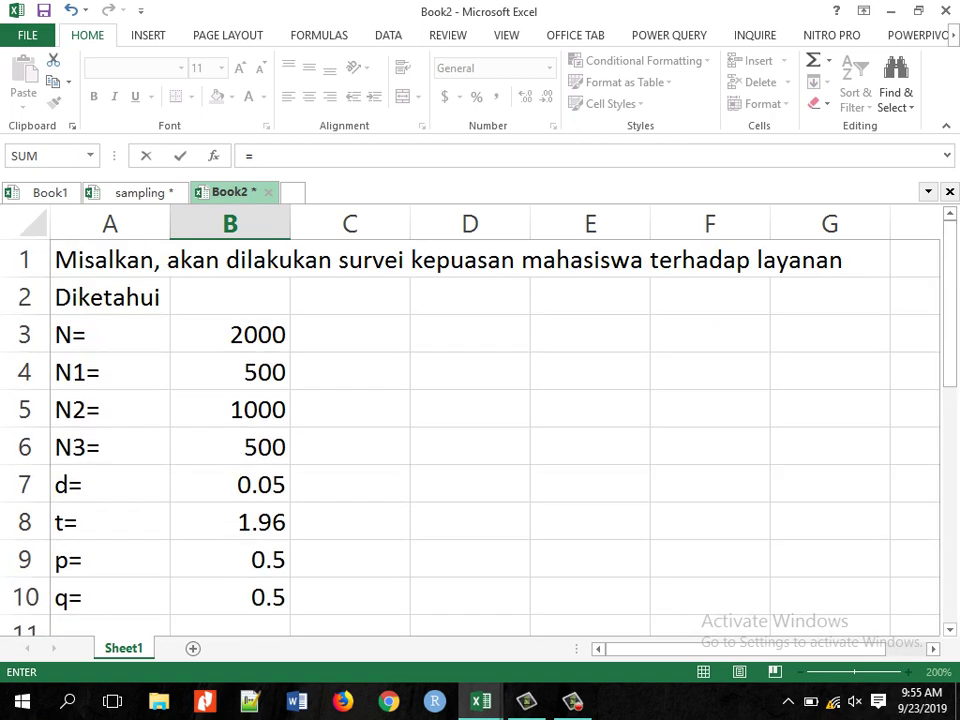
pyautogui.write('(')
pyautogui.click(229, 334)
pyautogui.write('/')
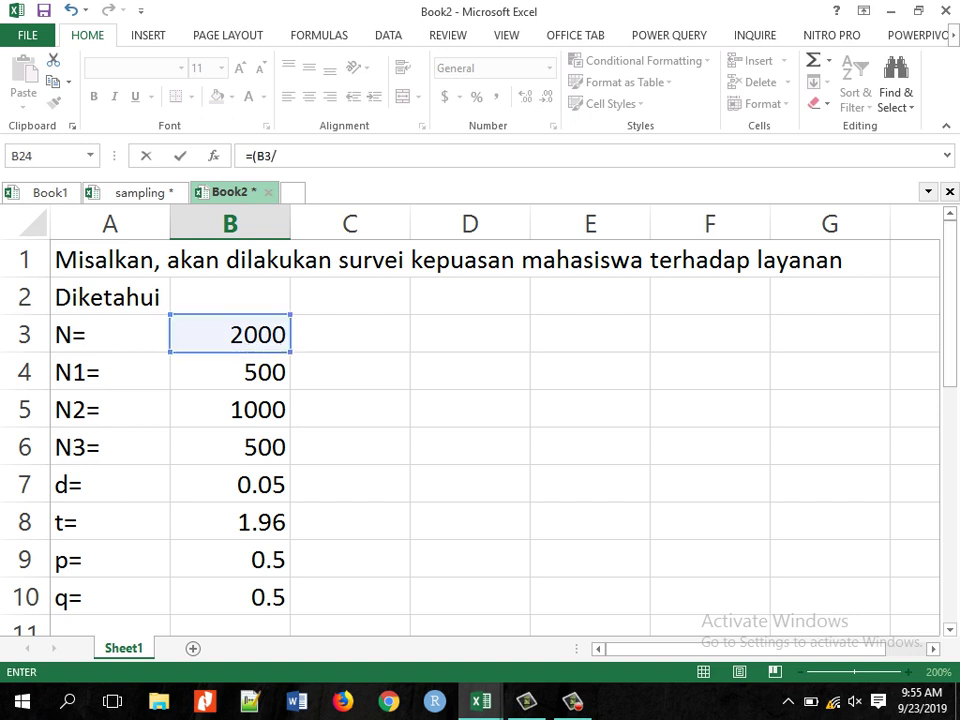
pyautogui.scroll(-5, 470, 430)
pyautogui.scroll(1, 470, 430)
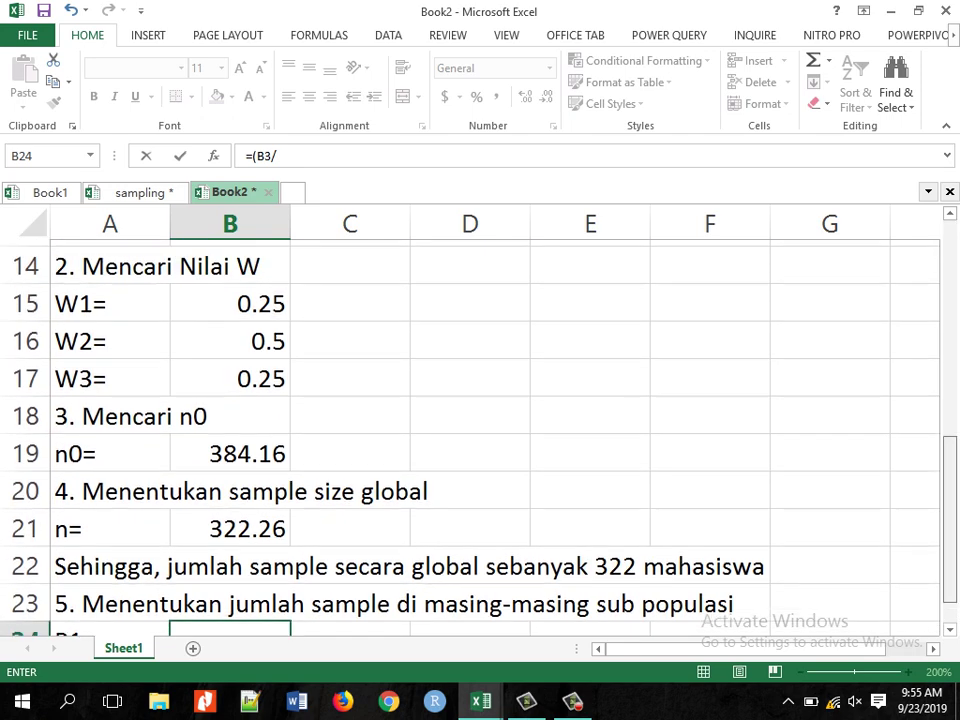
pyautogui.scroll(5, 470, 430)
pyautogui.scroll(-5, 470, 430)
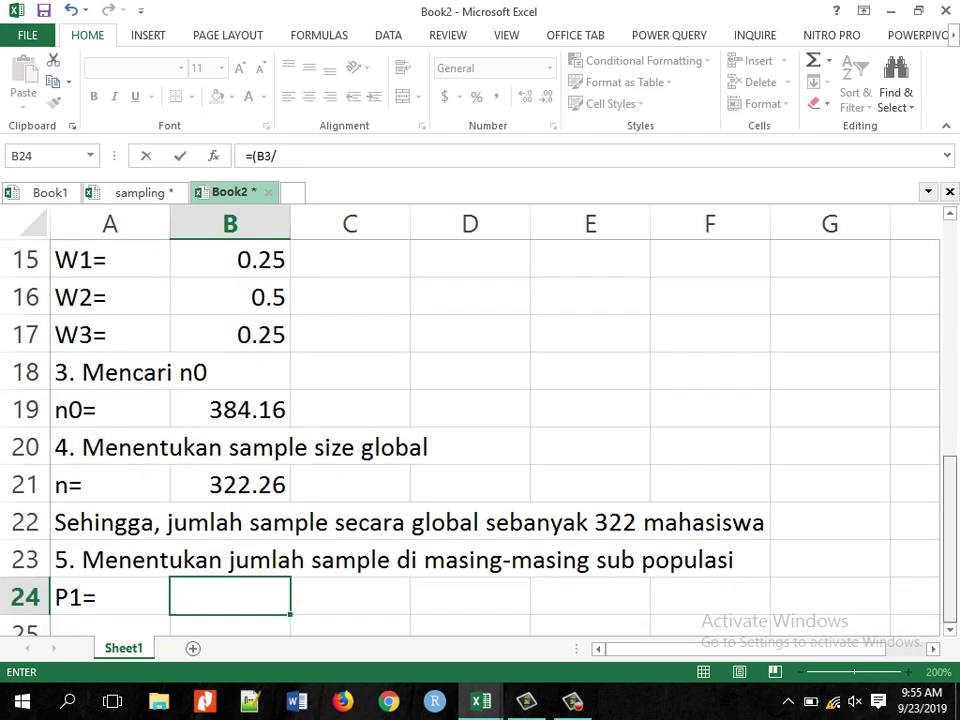
pyautogui.scroll(5, 470, 430)
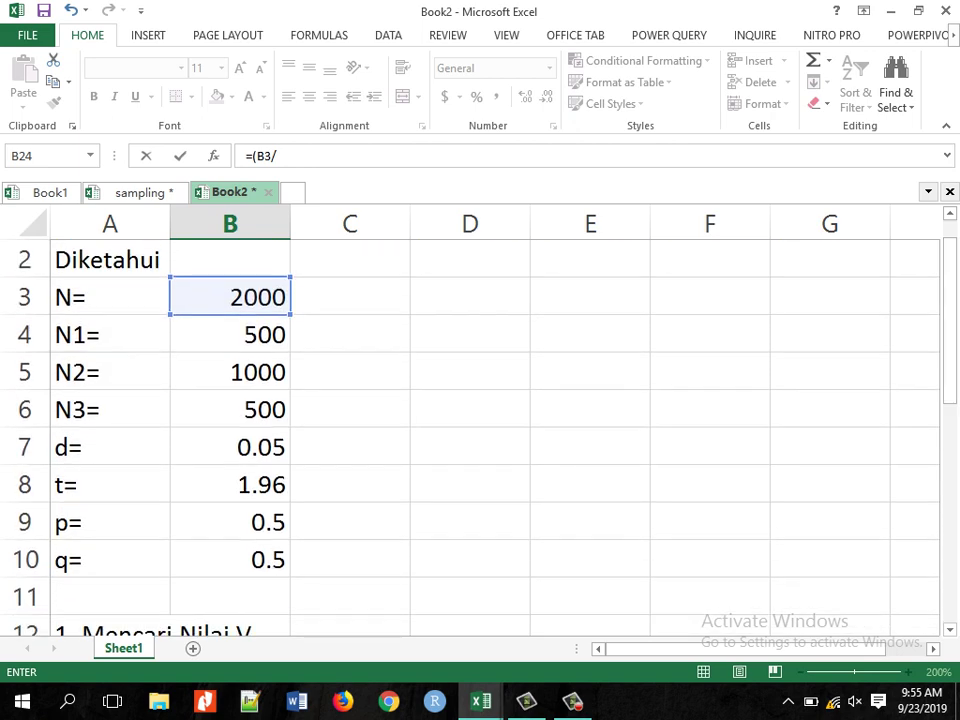
pyautogui.click(230, 334)
pyautogui.write(')*')
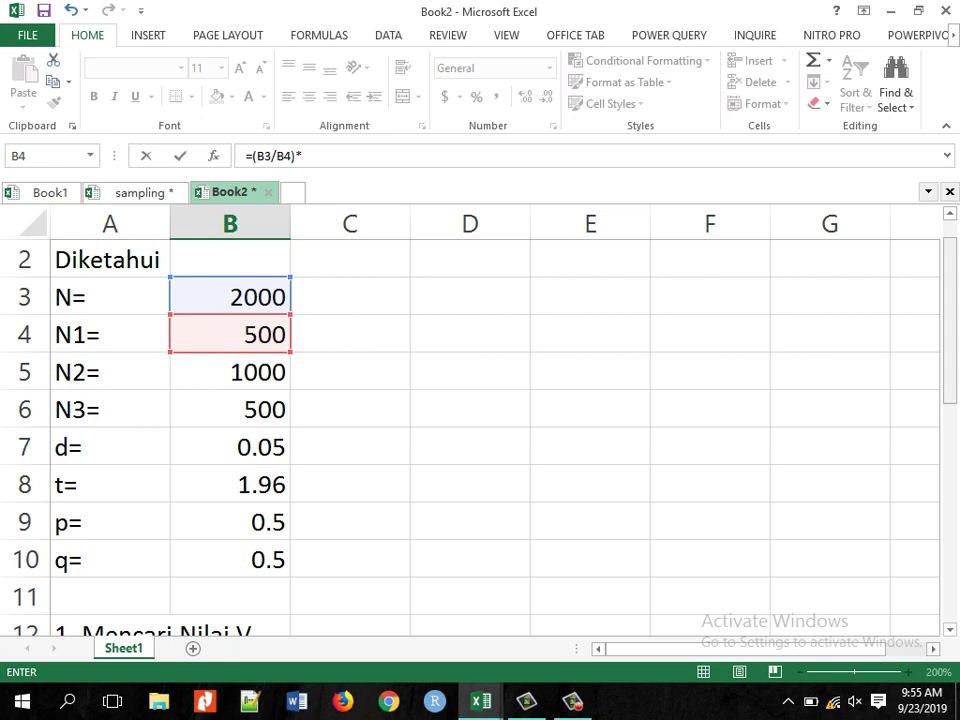
pyautogui.scroll(-4, 470, 430)
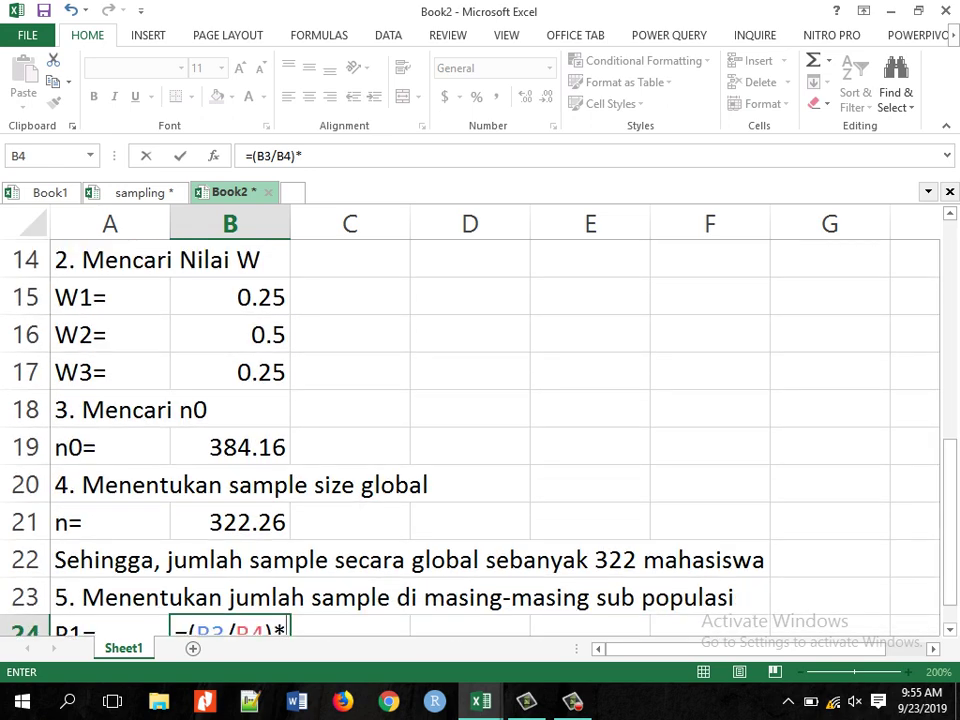
pyautogui.click(230, 522)
pyautogui.press('Return')
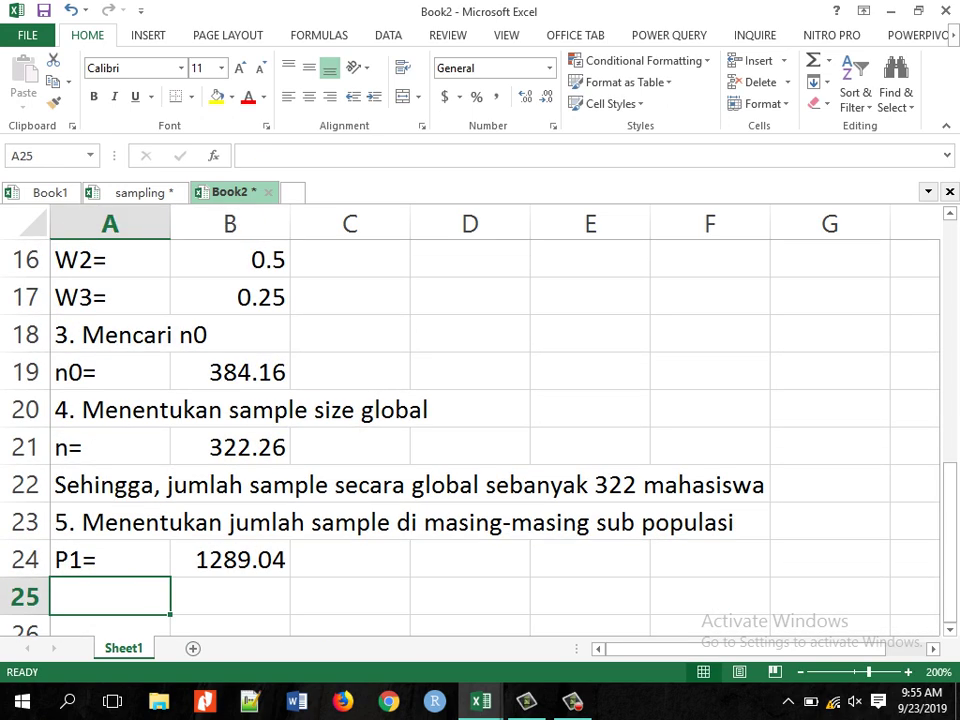
# Correct the P1 formula in B24 to =(B4/B3)*B21 so that N1 is divided by N.
pyautogui.click(252, 560)
pyautogui.doubleClick(252, 560)
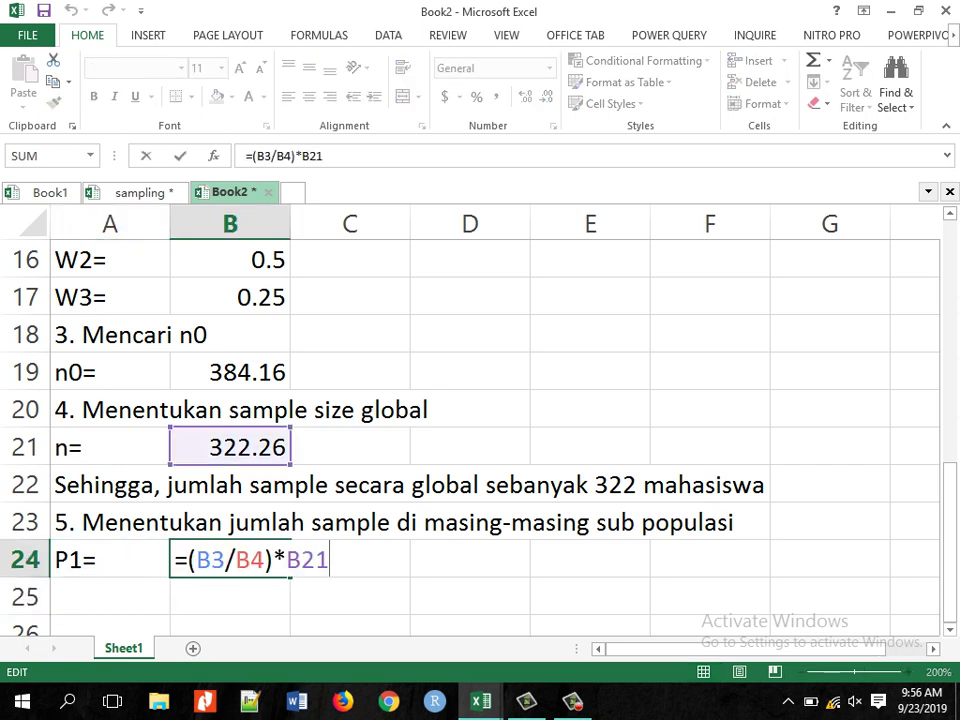
pyautogui.press('Escape')
pyautogui.press('F2')
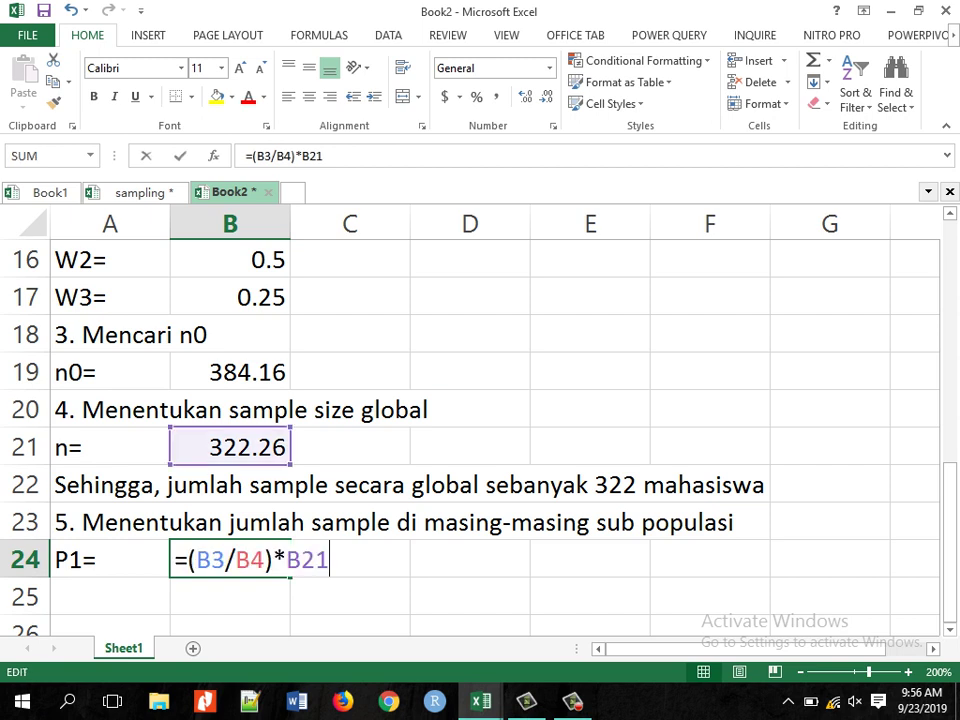
pyautogui.press('Left')
pyautogui.press('Left')
pyautogui.press('Left')
pyautogui.press('Left')
pyautogui.press('Left')
pyautogui.press('Left')
pyautogui.press('Left')
pyautogui.press('Left')
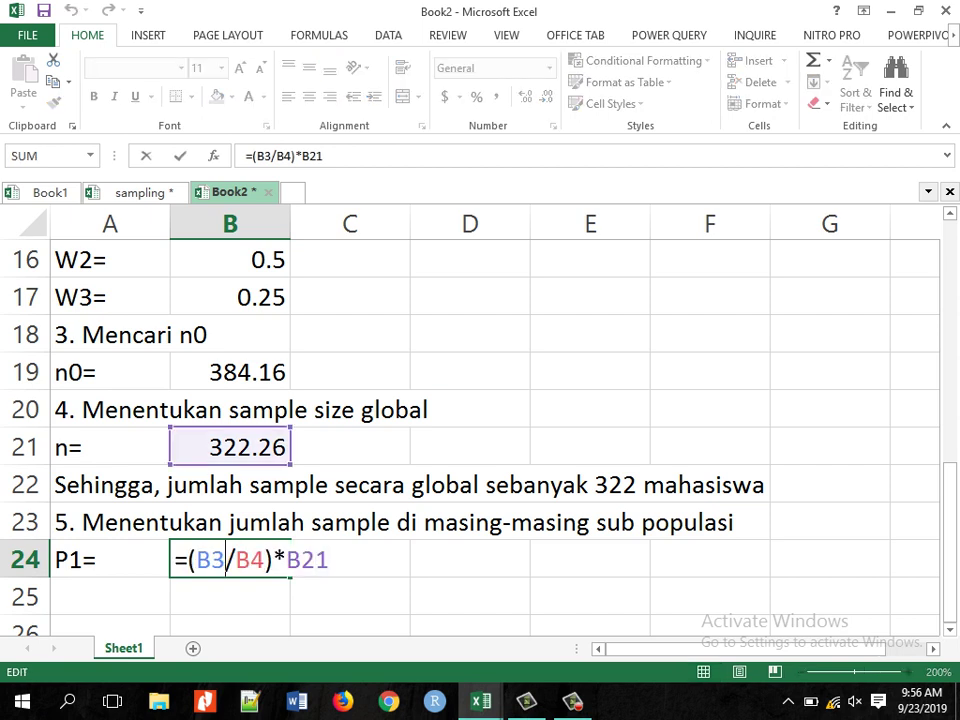
pyautogui.press('BackSpace')
pyautogui.press('BackSpace')
pyautogui.press('Delete')
pyautogui.press('Delete')
pyautogui.press('Delete')
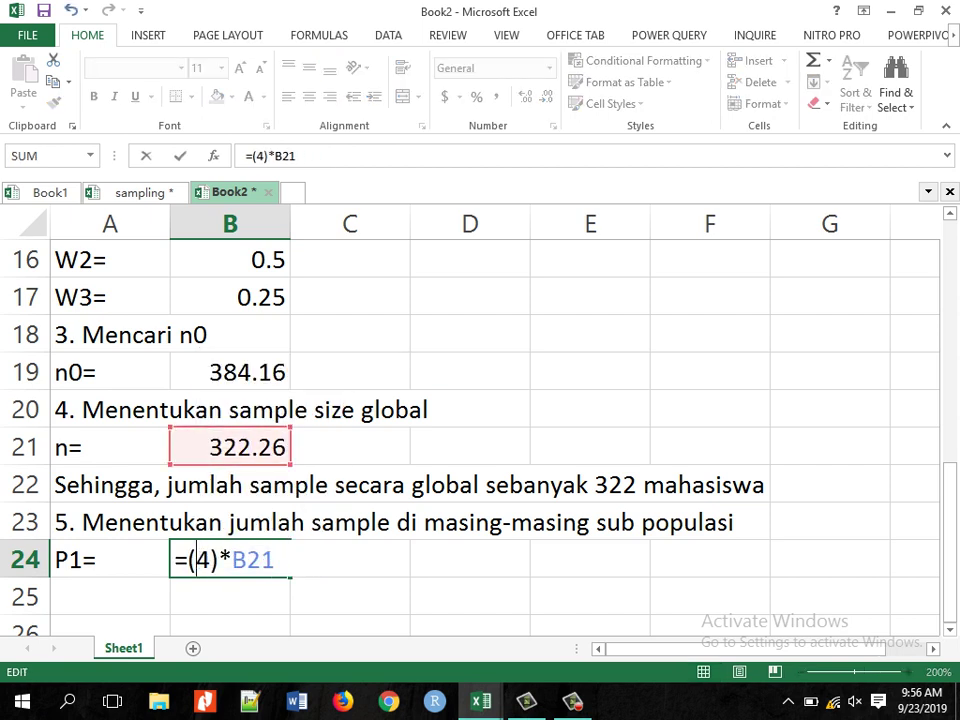
pyautogui.scroll(5, 470, 420)
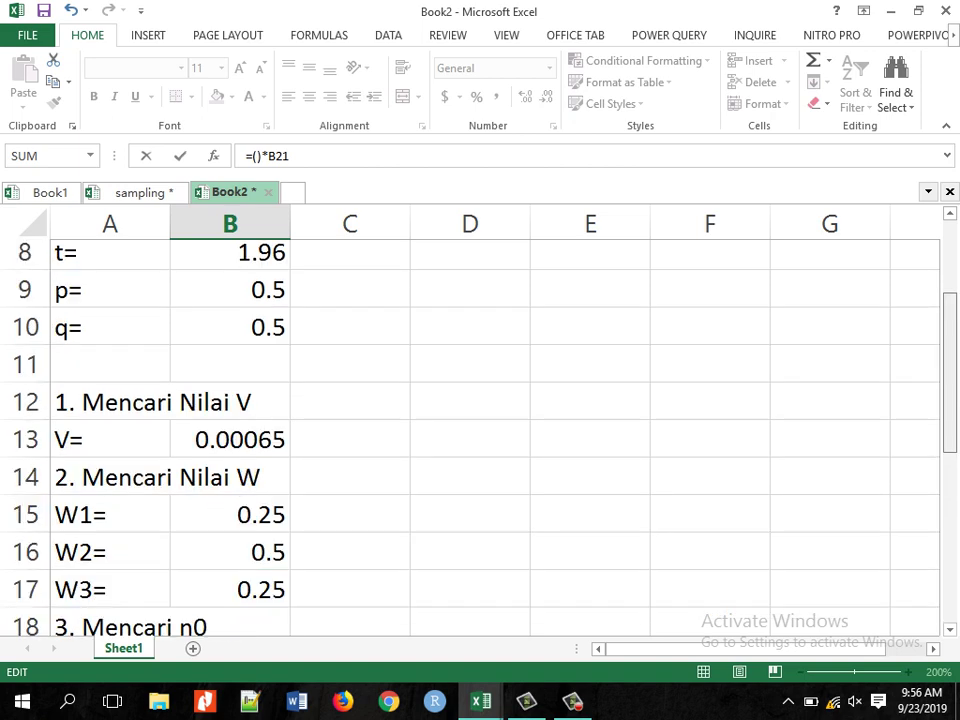
pyautogui.click(230, 372)
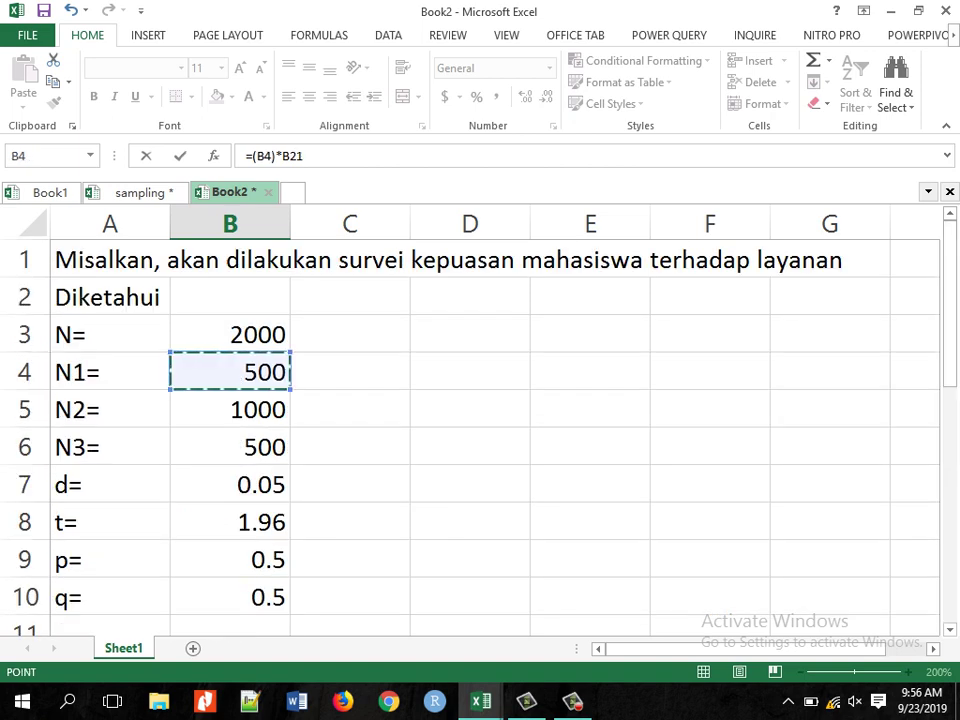
pyautogui.write('/')
pyautogui.click(230, 334)
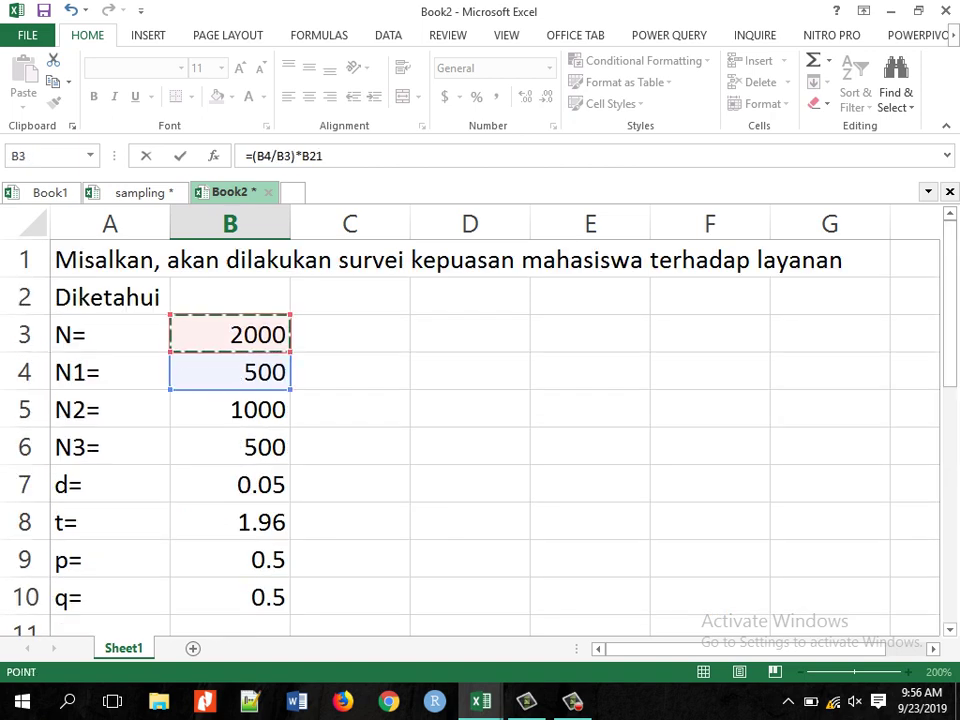
pyautogui.press('Return')
pyautogui.press('Return')
# Enter the label "P2=" in A25 below the P1 label.
pyautogui.press('Up')
pyautogui.press('Up')
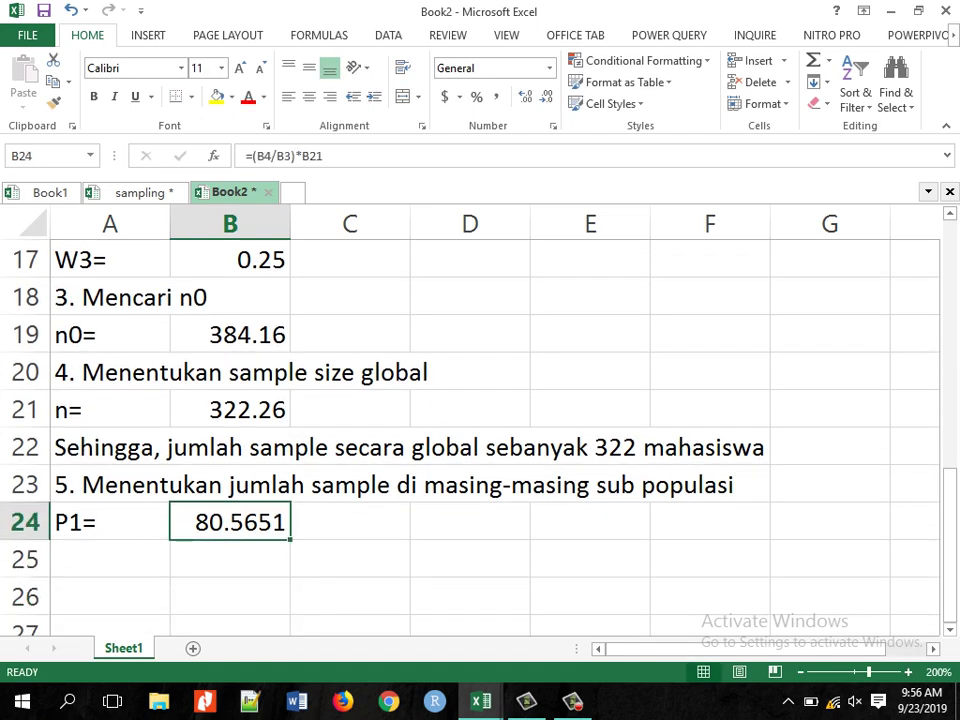
pyautogui.press('Left')
pyautogui.press('Down')
pyautogui.write('P2')
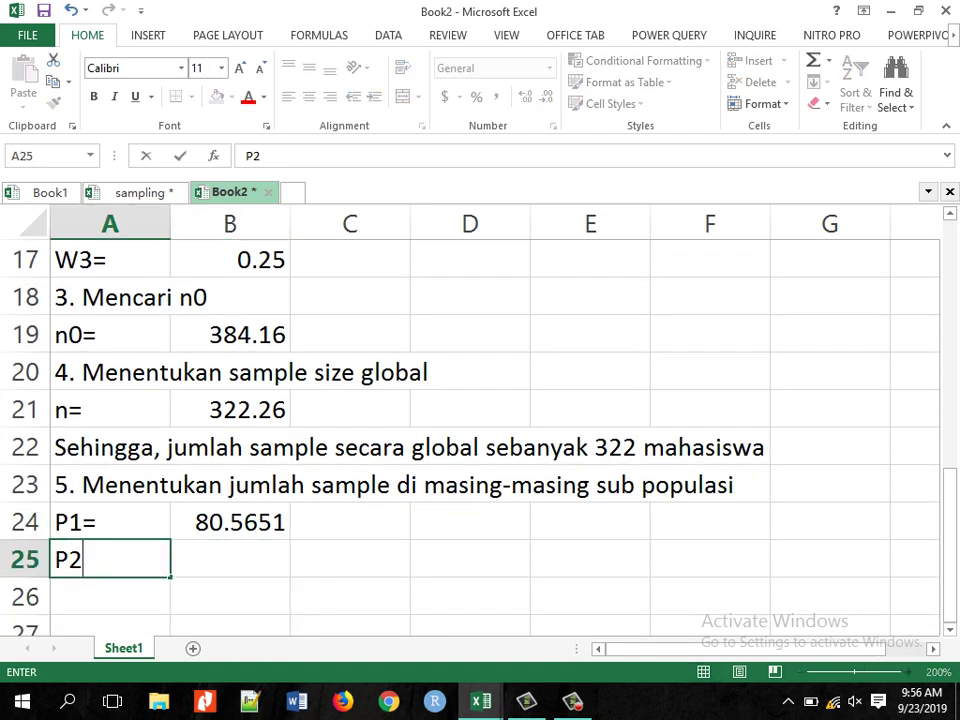
pyautogui.write('=')
pyautogui.press('Right')
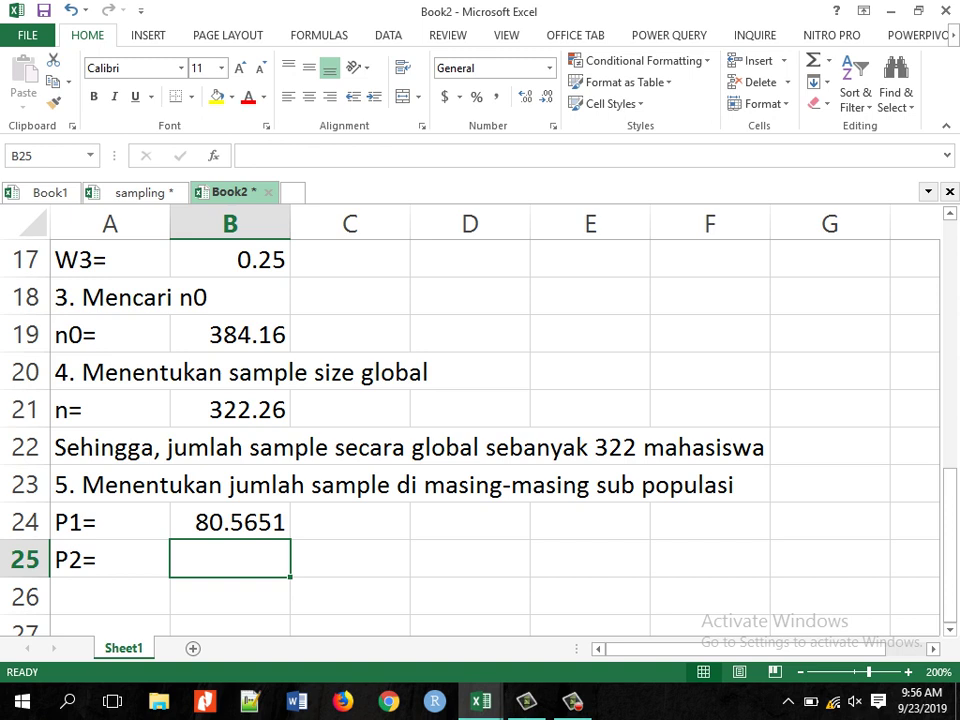
# Enter the P2 formula =(B5/B3)*B21 in B25, dividing N2 by N and multiplying by n.
pyautogui.write('=')
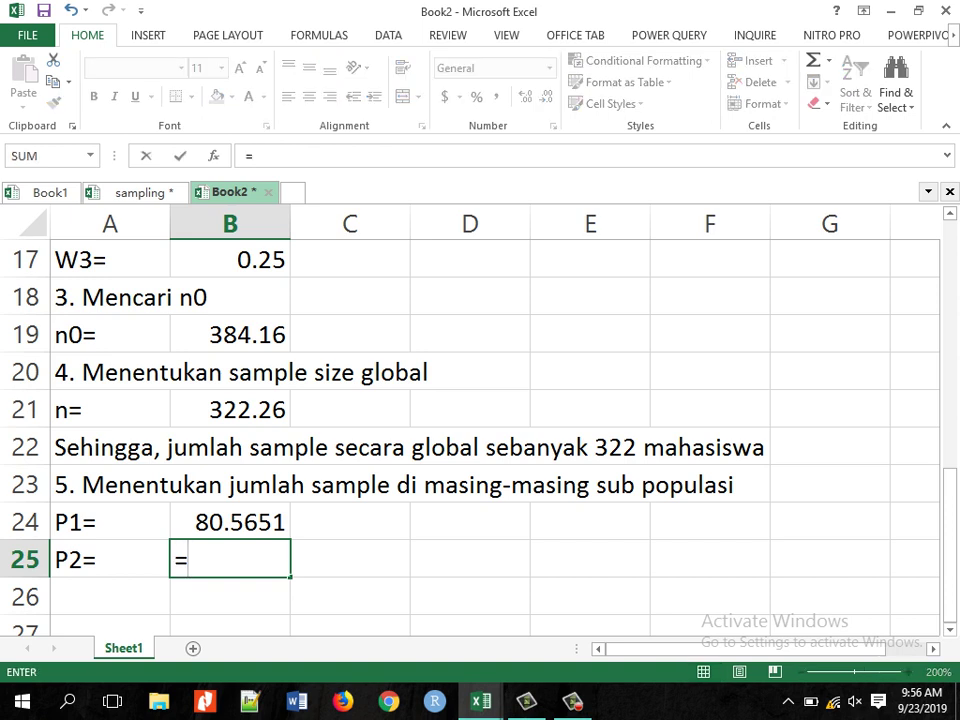
pyautogui.write('*')
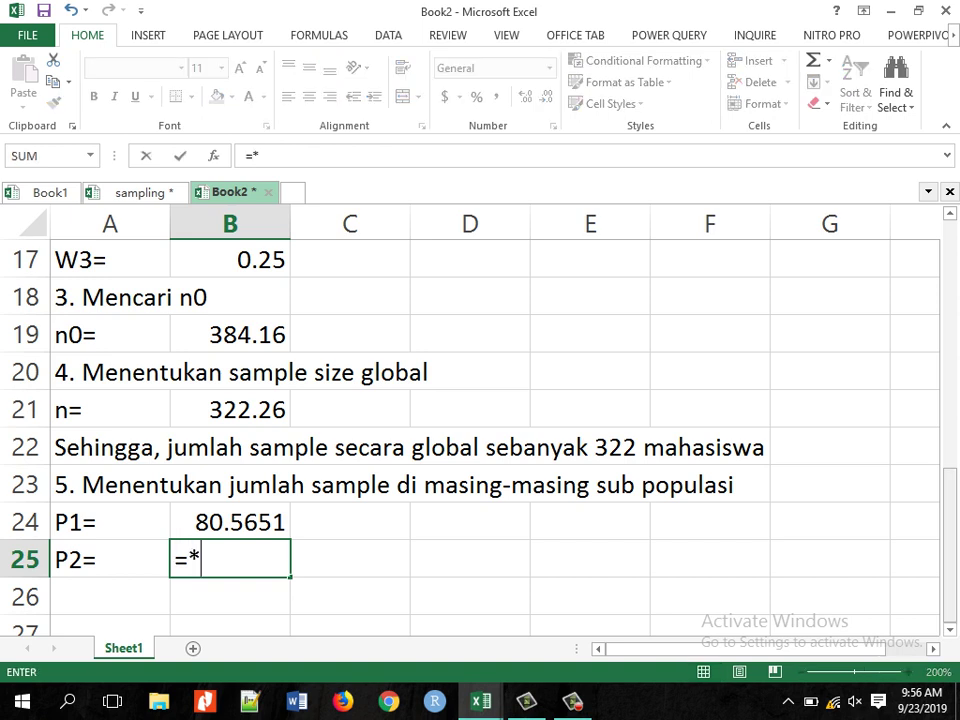
pyautogui.press('BackSpace')
pyautogui.write('(')
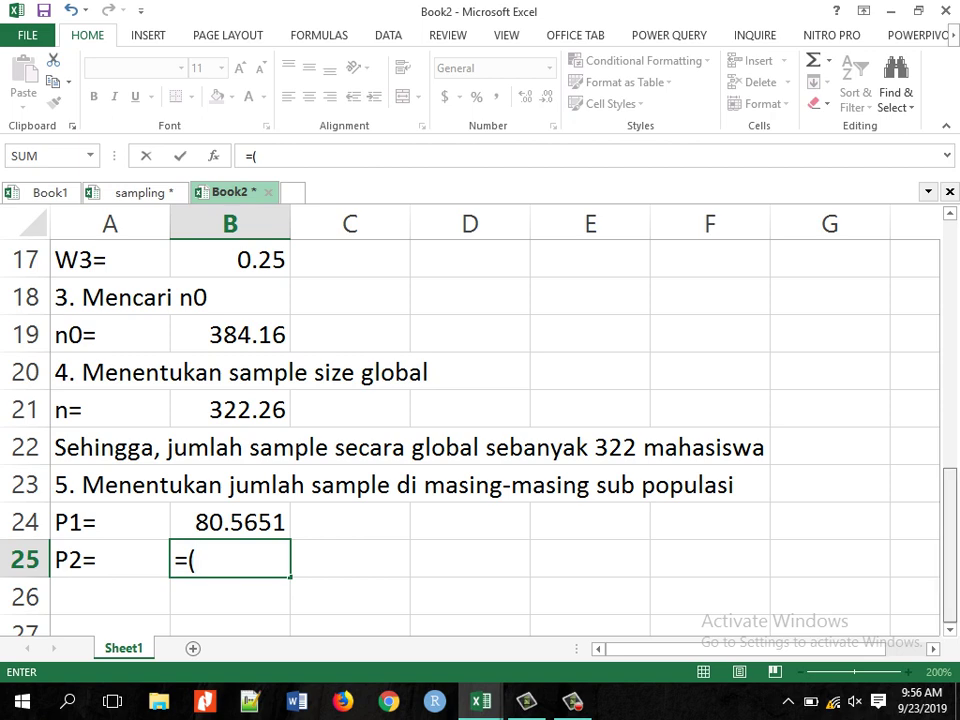
pyautogui.scroll(3, 480, 430)
pyautogui.scroll(2, 480, 430)
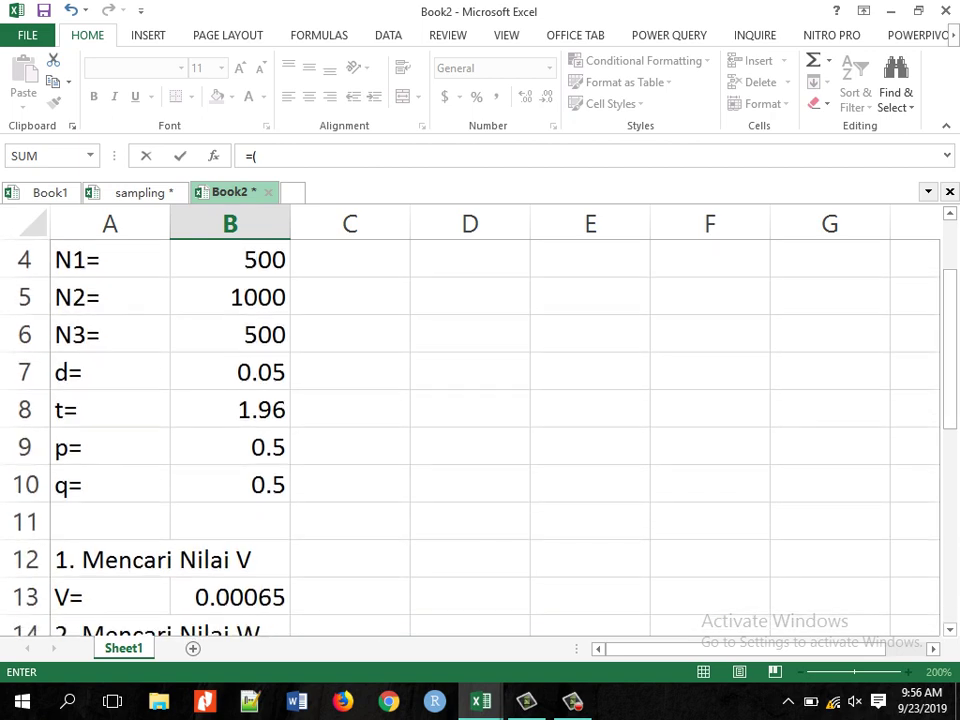
pyautogui.click(230, 297)
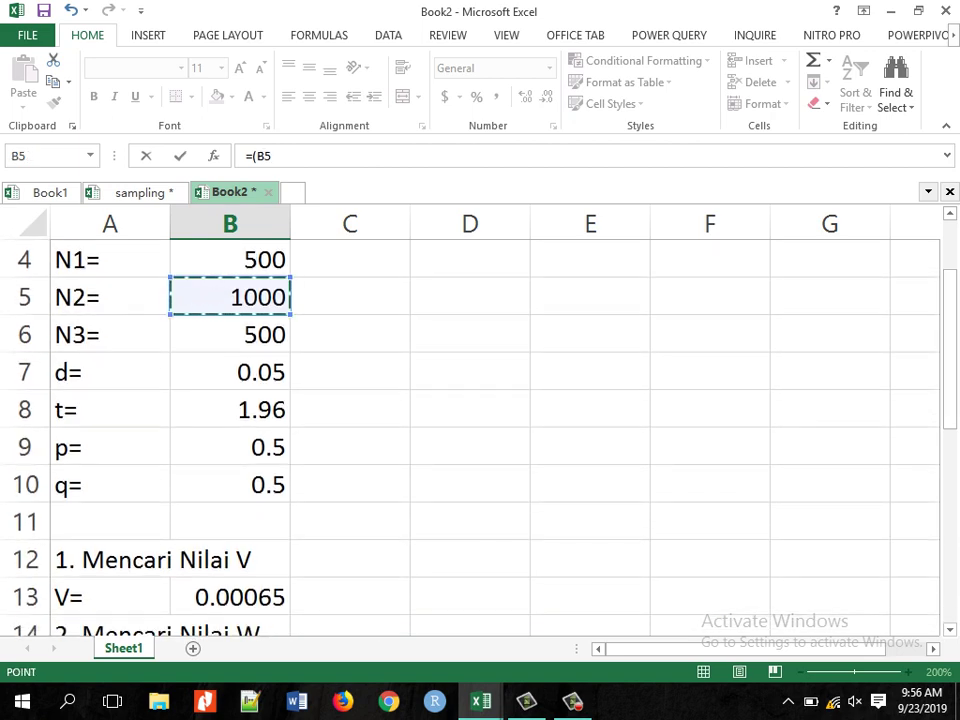
pyautogui.write('/')
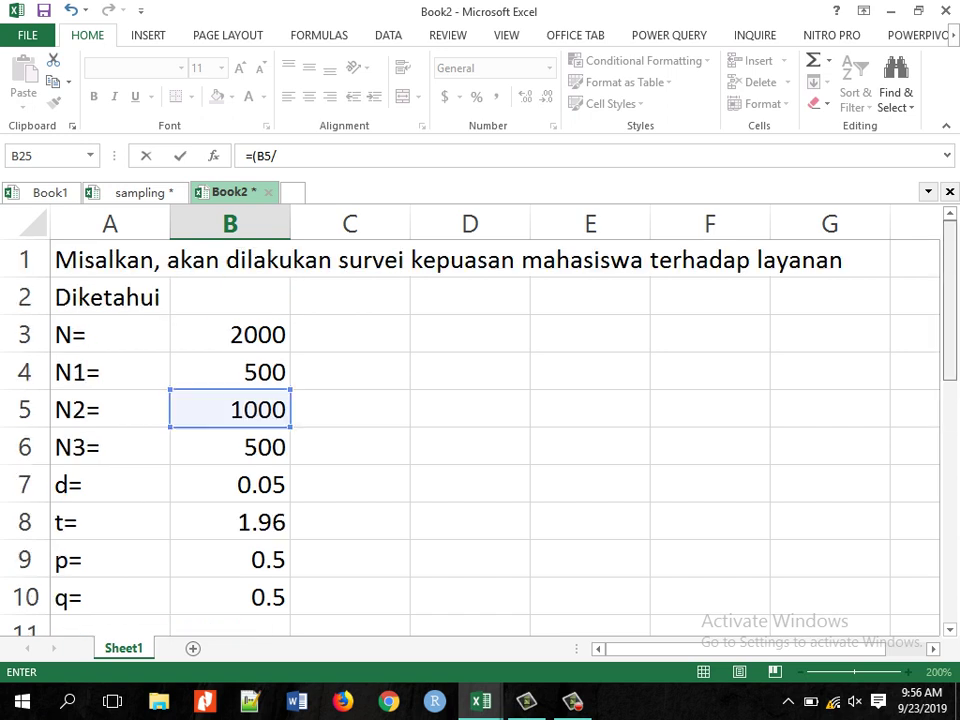
pyautogui.scroll(1, 480, 430)
pyautogui.click(230, 334)
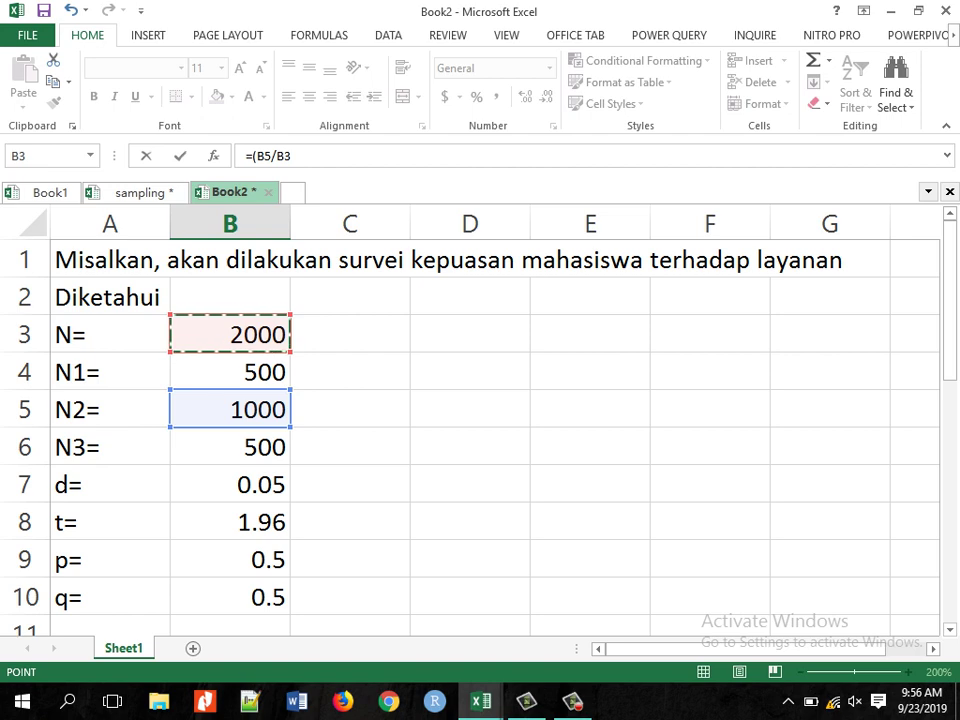
pyautogui.write(')')
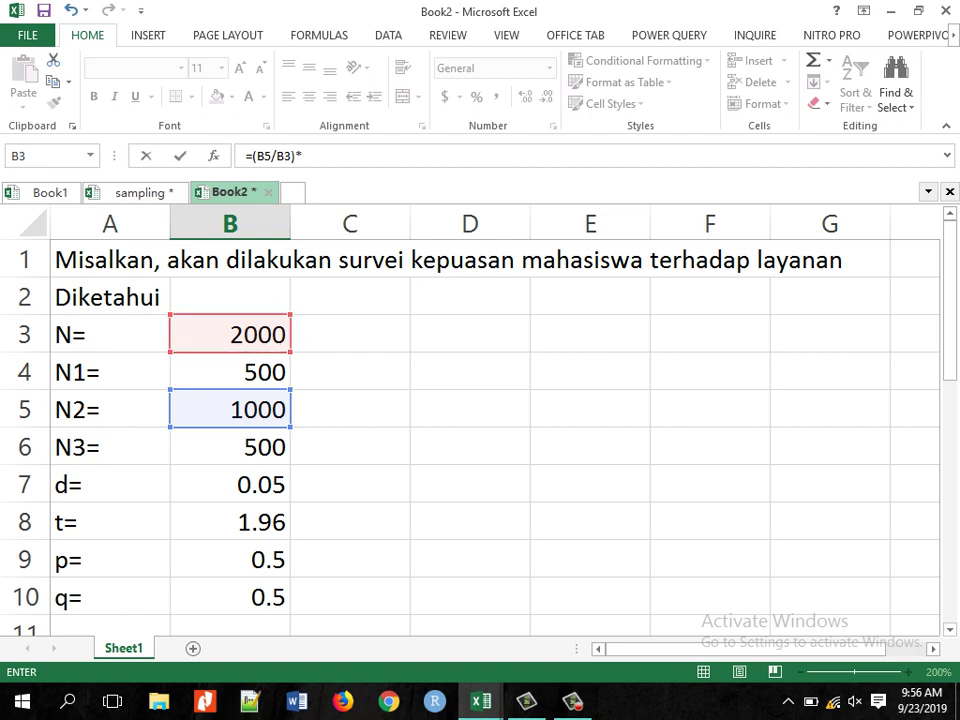
pyautogui.write('*')
pyautogui.scroll(-4, 480, 430)
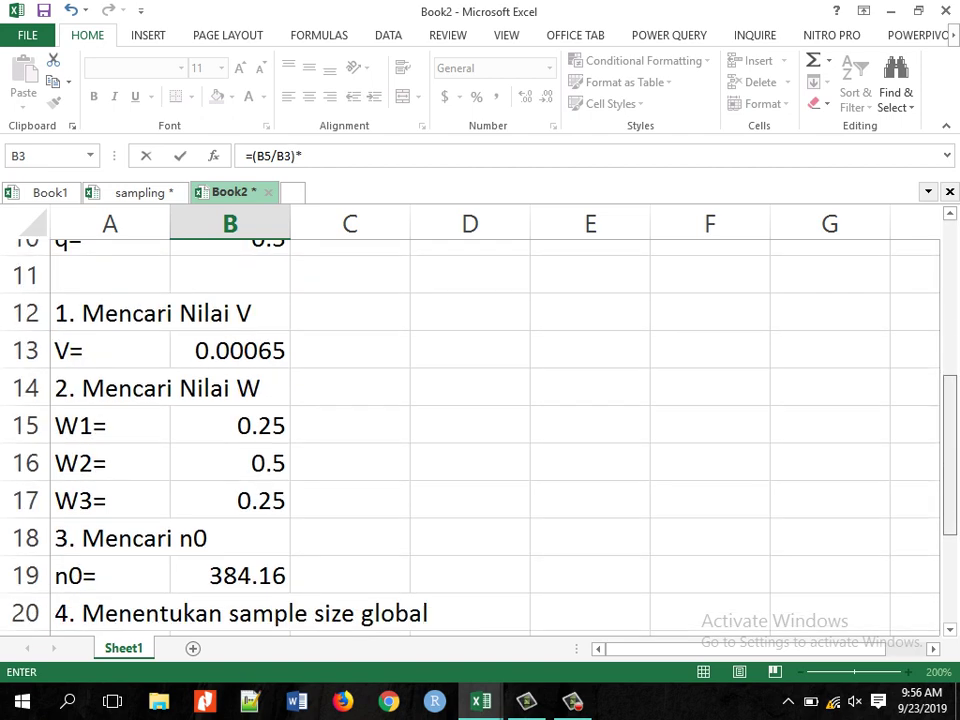
pyautogui.click(230, 522)
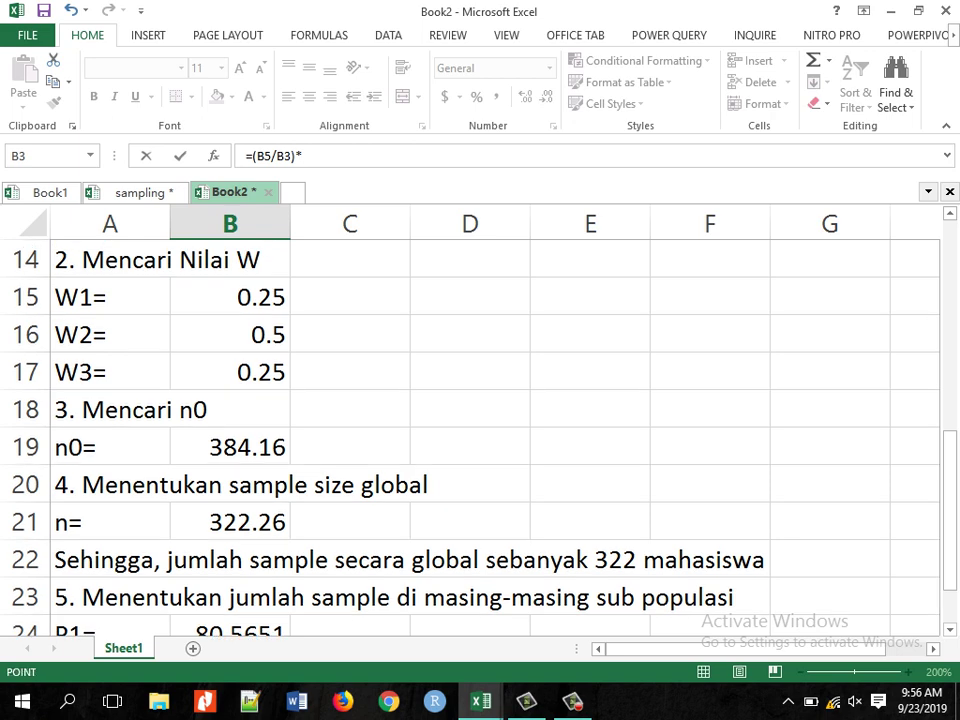
pyautogui.press('Return')
# Enter the label "P3=" in A26 below the P2 label.
pyautogui.press('Down')
pyautogui.press('Down')
pyautogui.press('Up')
pyautogui.click(110, 521)
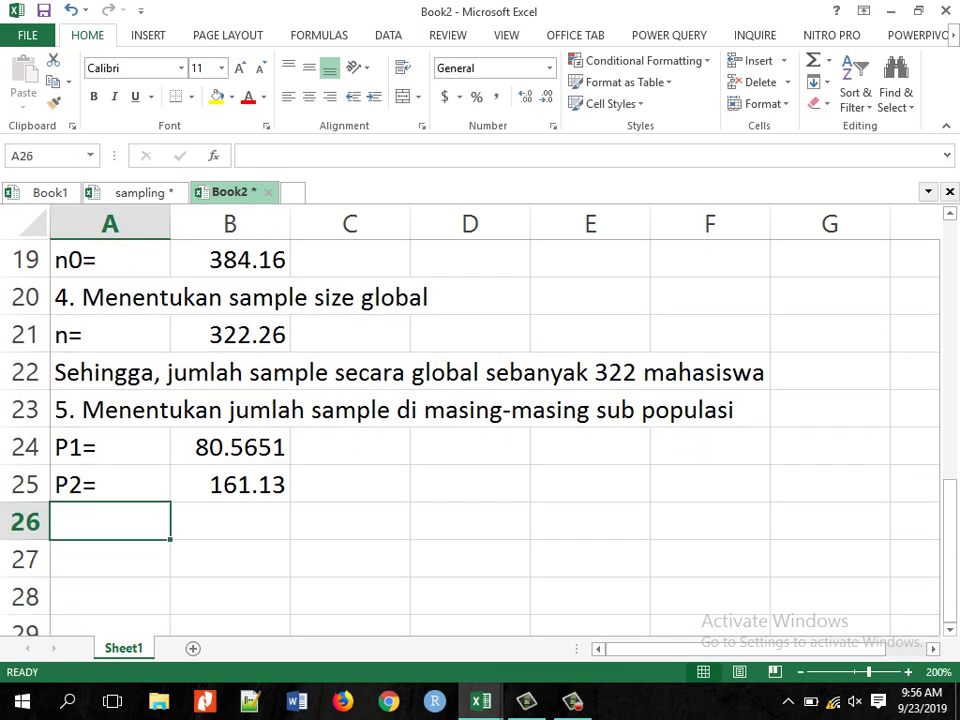
pyautogui.write('P3')
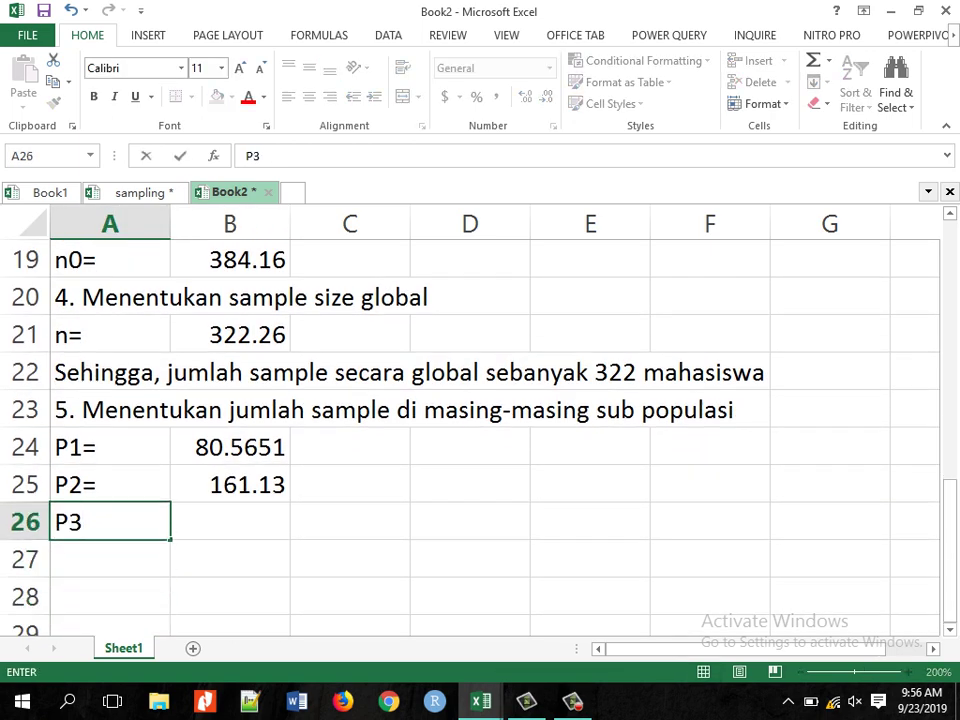
pyautogui.write('=')
pyautogui.press('Tab')
# Enter the formula =(B6/B3) in B26 for P3, dividing N3 by N.
pyautogui.write('=')
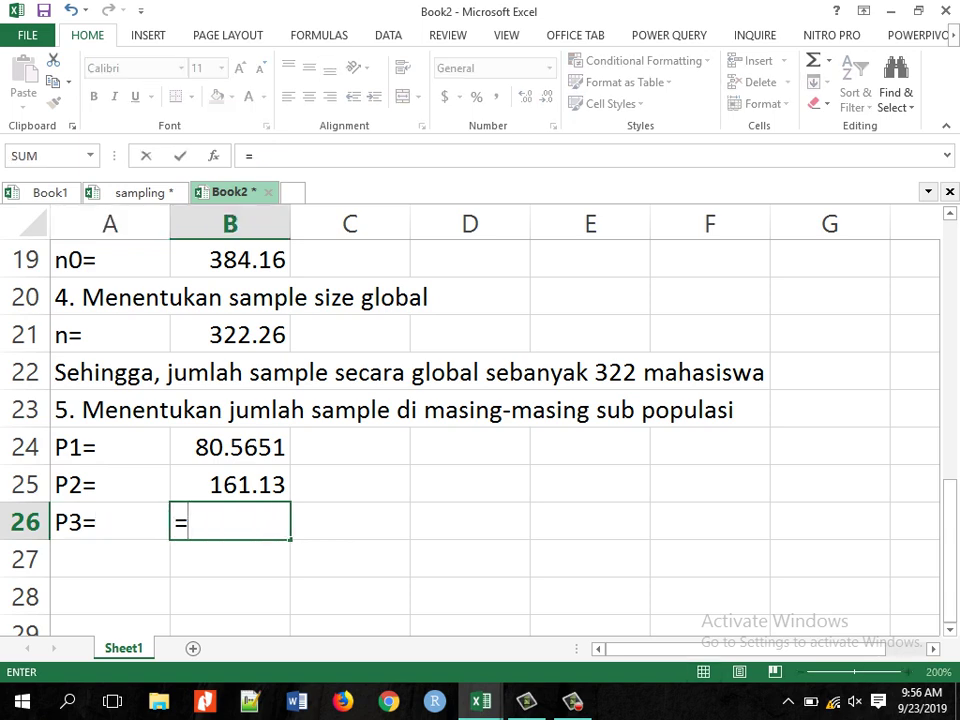
pyautogui.write('(')
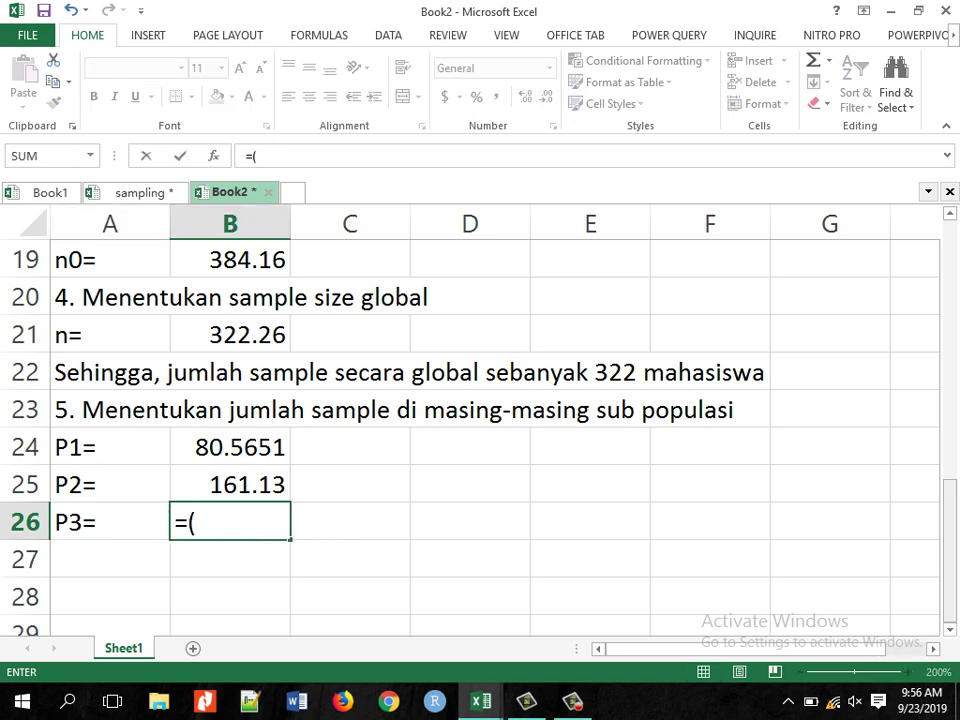
pyautogui.scroll(3, 470, 430)
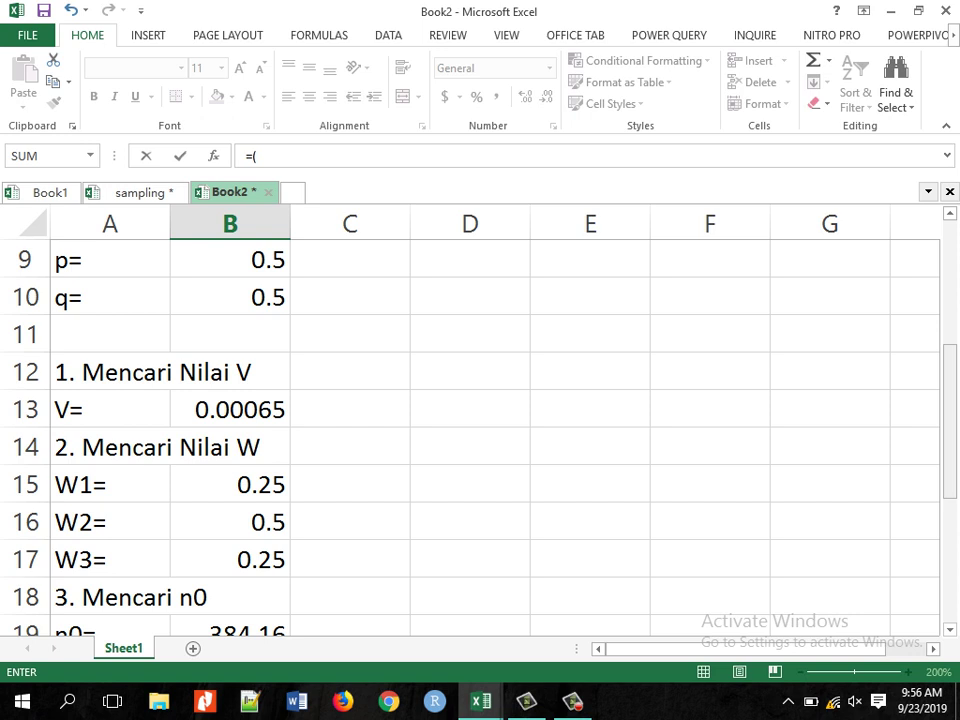
pyautogui.scroll(2, 470, 430)
pyautogui.click(230, 372)
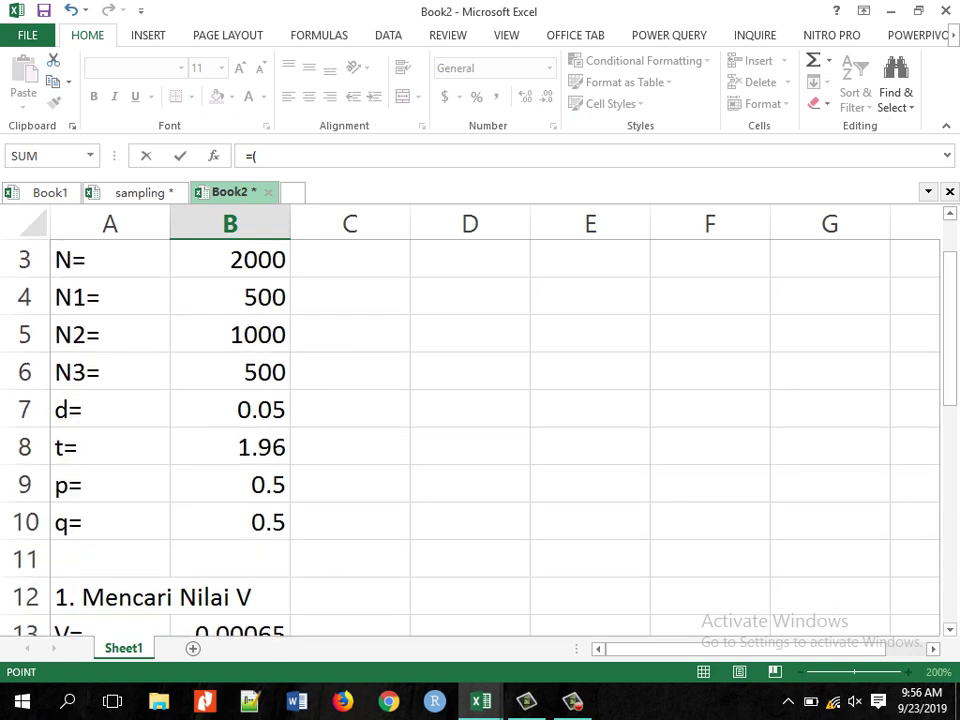
pyautogui.write('/')
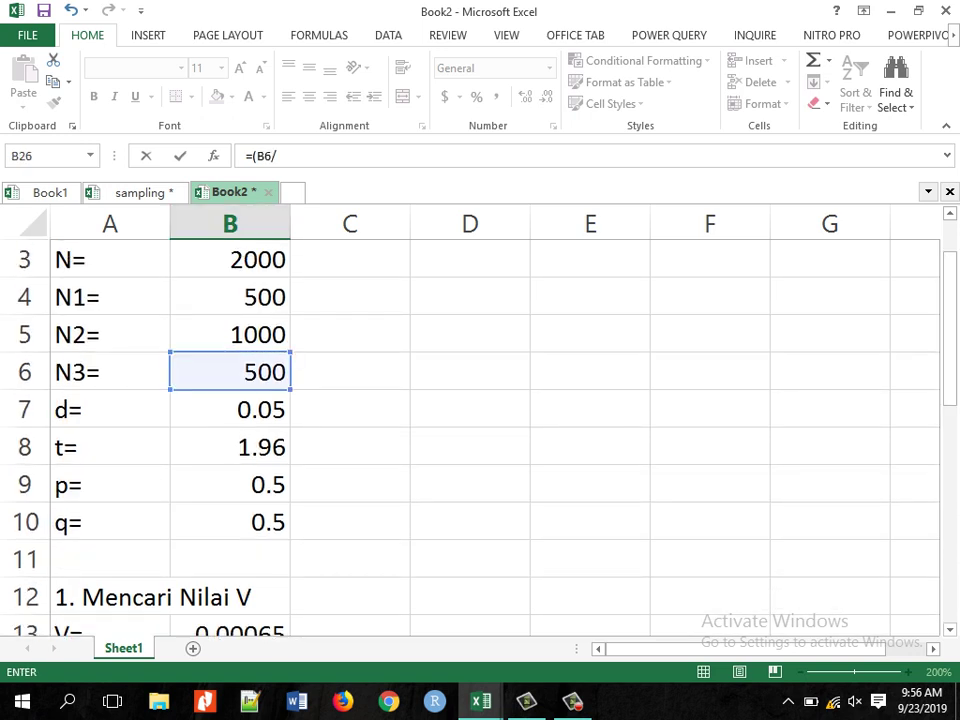
pyautogui.click(230, 260)
pyautogui.write(')')
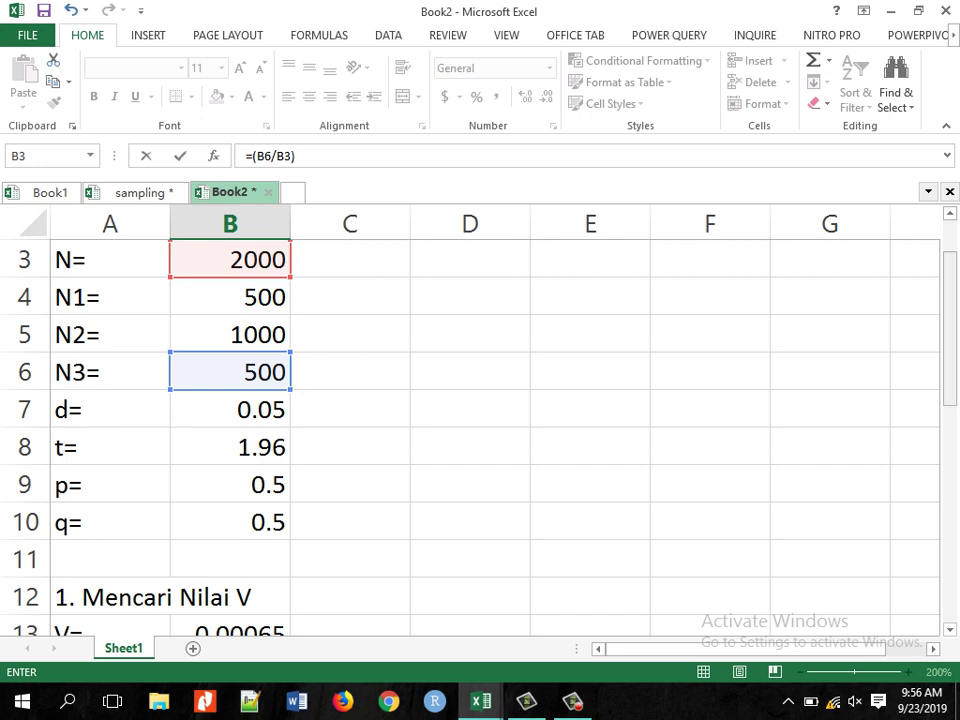
pyautogui.scroll(-5, 470, 430)
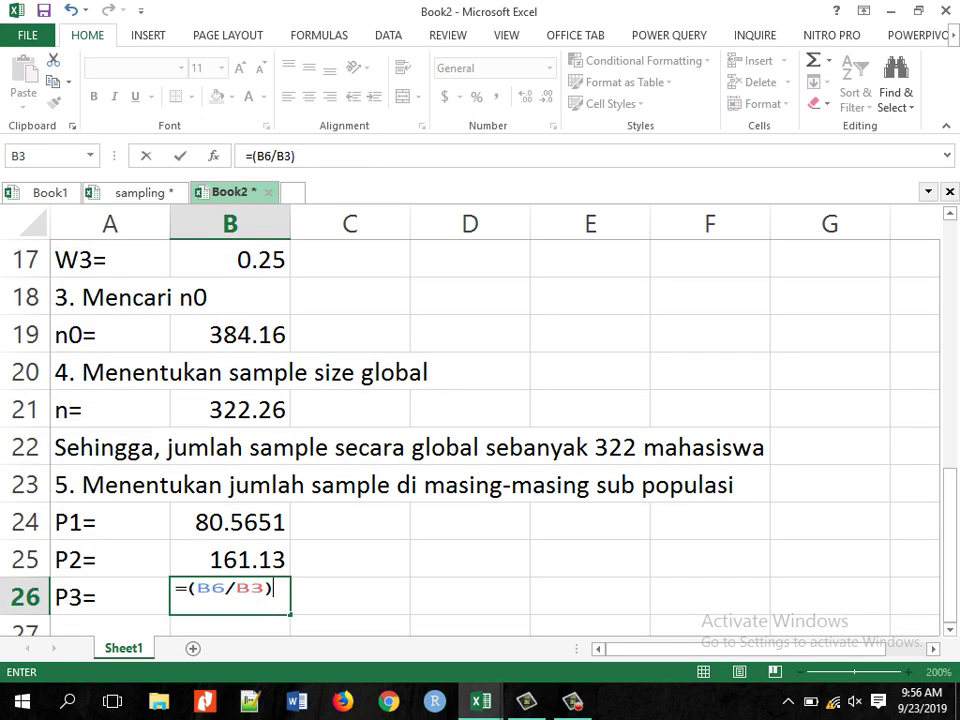
pyautogui.click(230, 409)
pyautogui.press('Return')
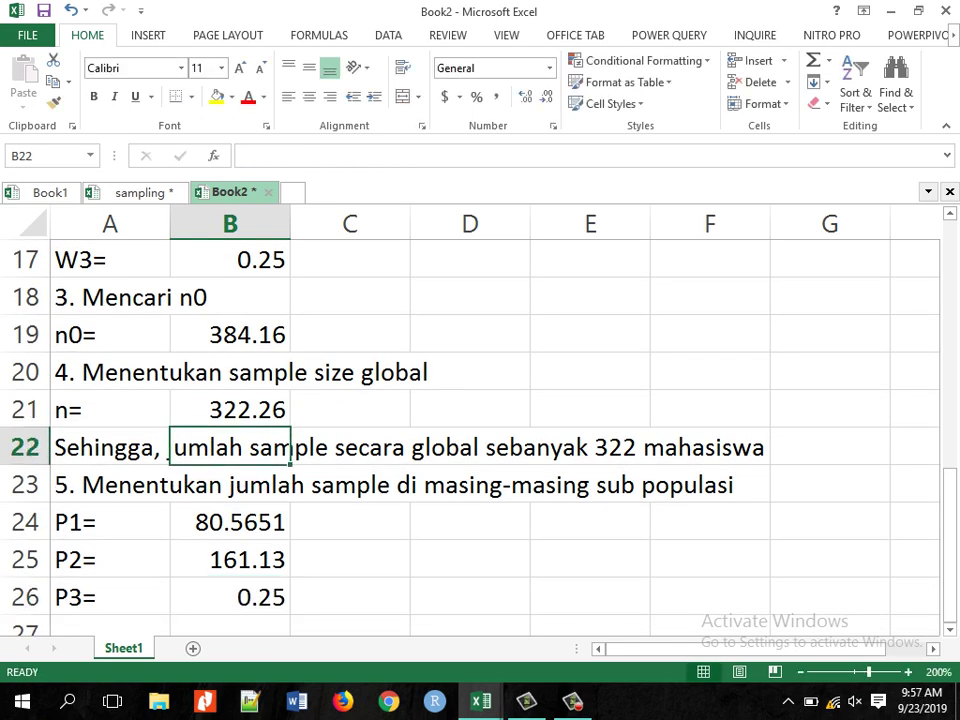
# Extend the P3 formula in B26 to =(B6/B3)*B21, multiplying the ratio by n.
pyautogui.press('Down')
pyautogui.press('Down')
pyautogui.press('Down')
pyautogui.press('Down')
pyautogui.press('F2')
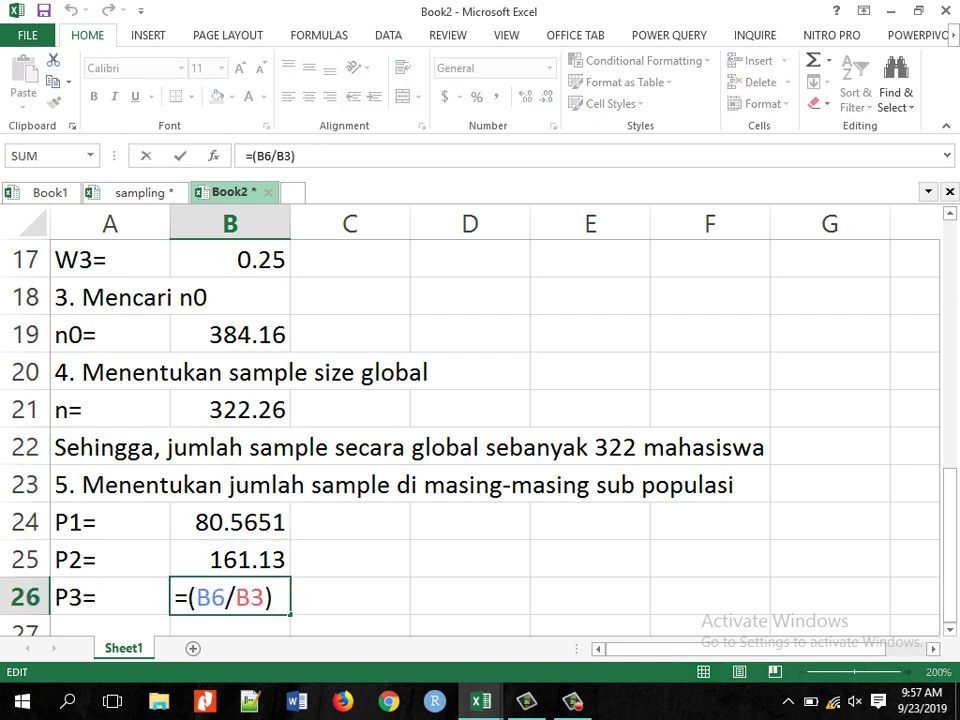
pyautogui.write('*')
pyautogui.click(230, 409)
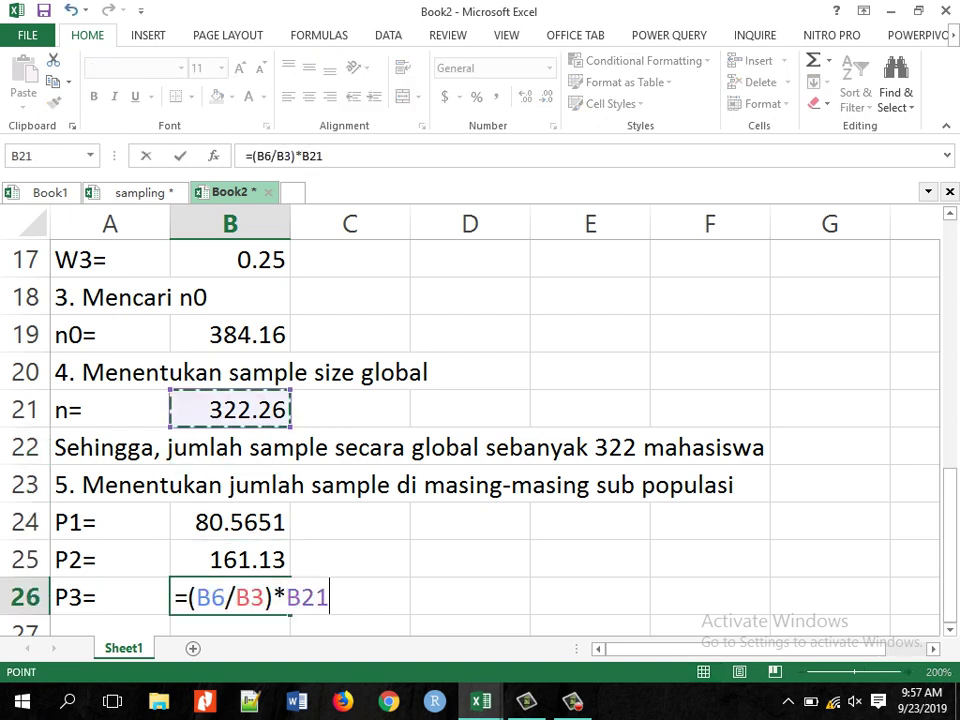
pyautogui.press('Return')
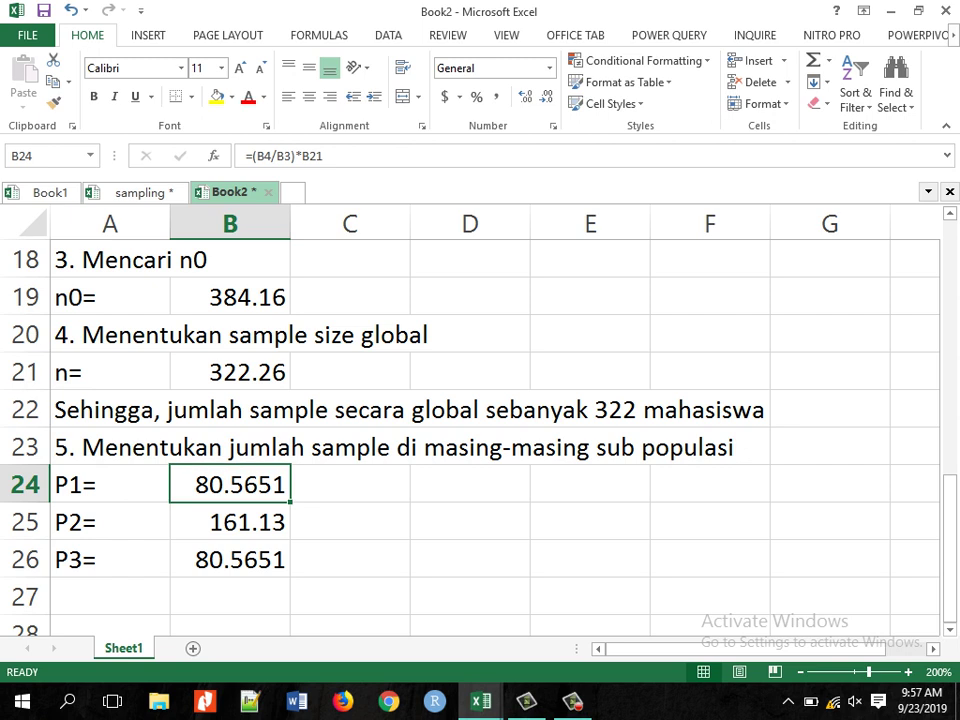
# Enter the rounded P1 sample size "81 mahasiswa" in C24 beside the P1 value.
pyautogui.click(349, 484)
pyautogui.write('81')
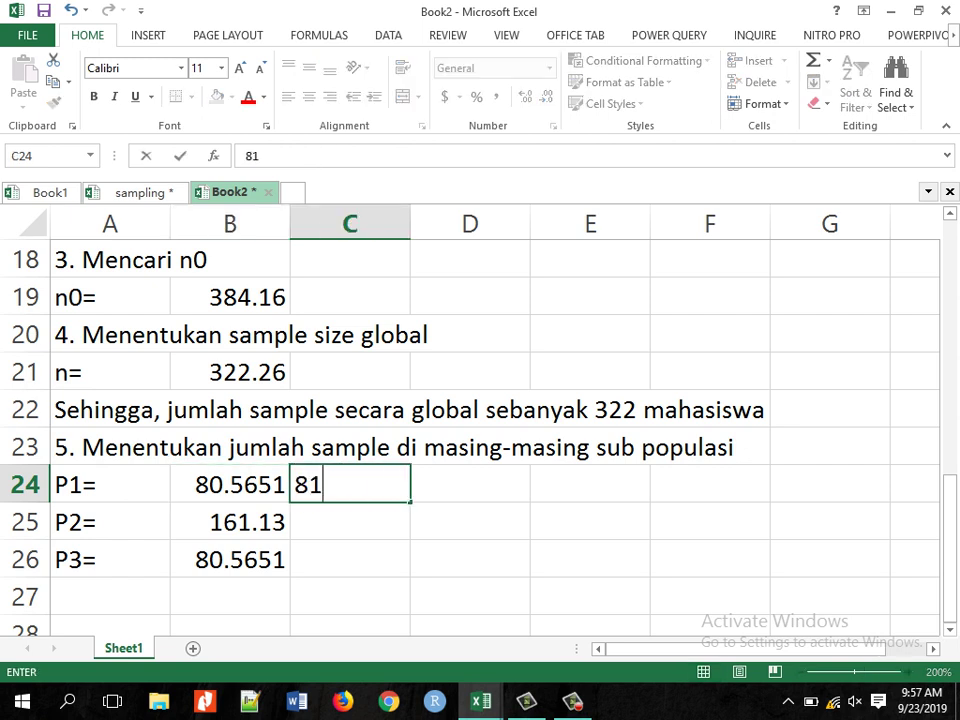
pyautogui.write(' mahasiswa')
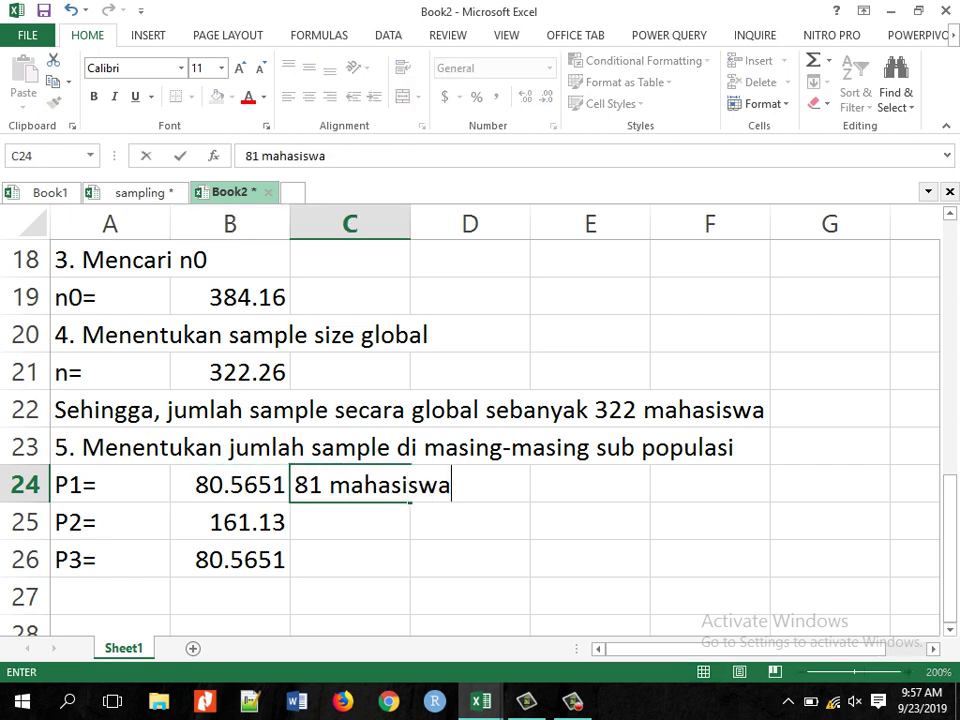
# Confirm the P1 entry and enter the rounded P2 sample size "161 mahasiswa" in C25 beside the P2 value.
pyautogui.press('Return')
pyautogui.click(349, 484)
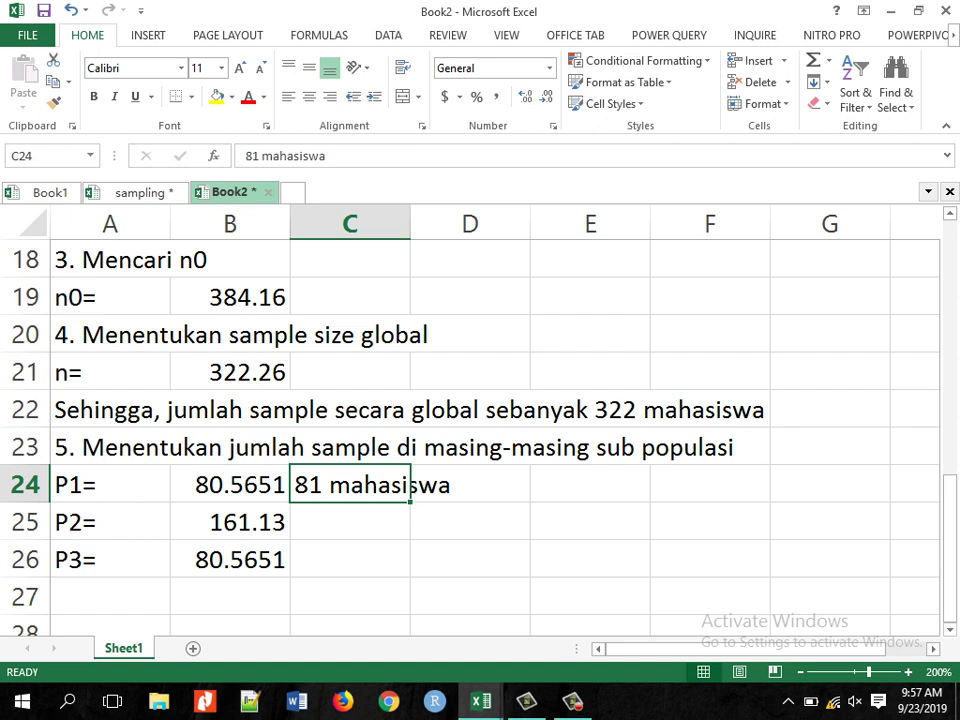
pyautogui.click(349, 521)
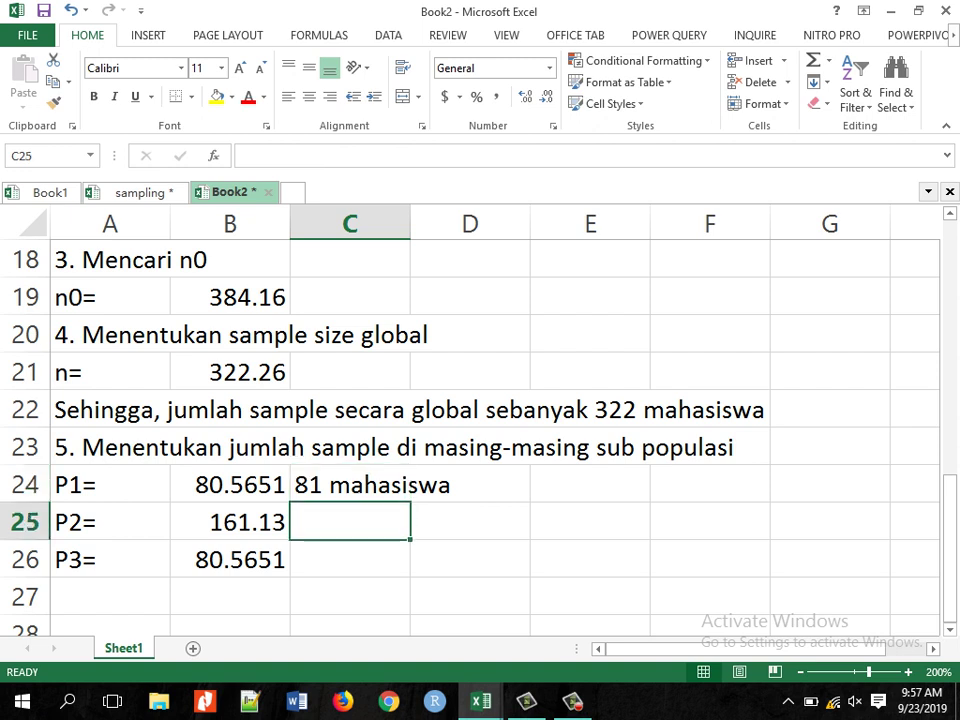
pyautogui.write('1')
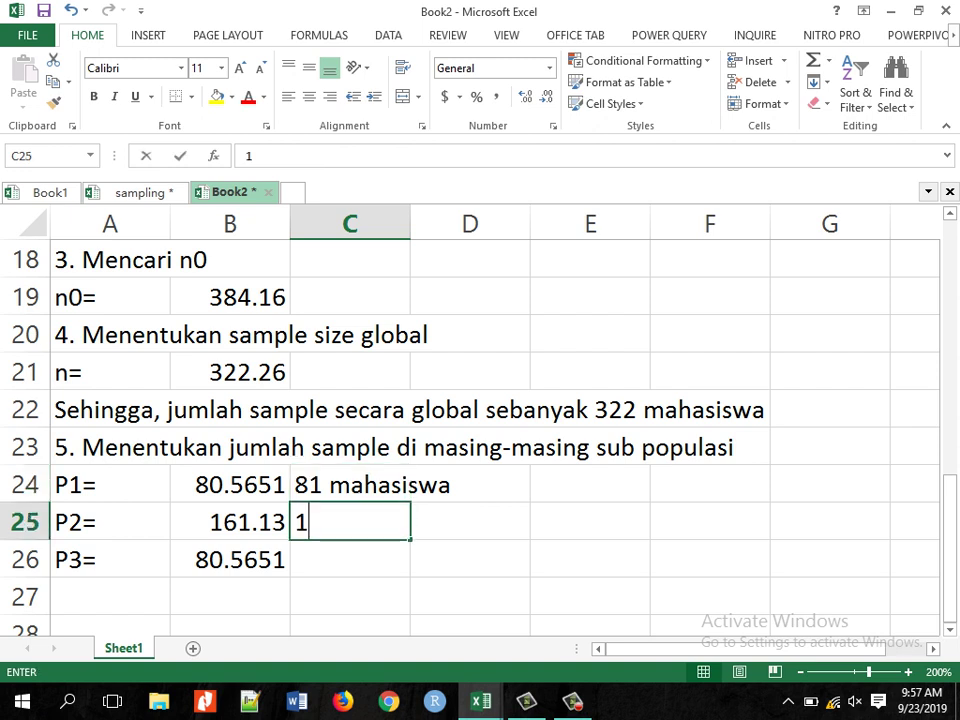
pyautogui.write('61 mahasiswa')
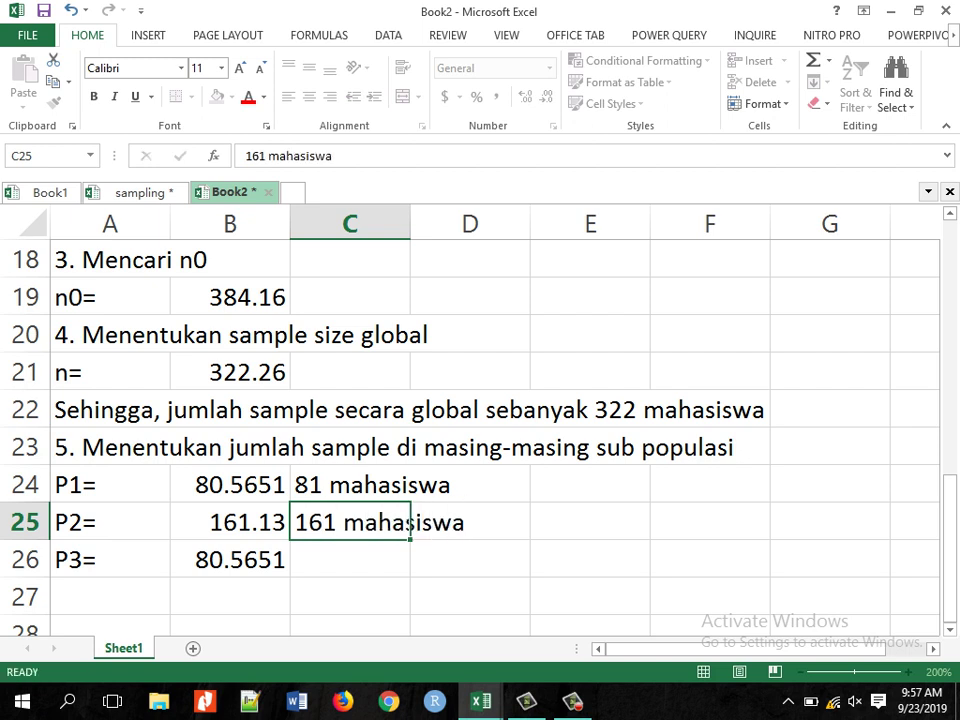
pyautogui.press('Return')
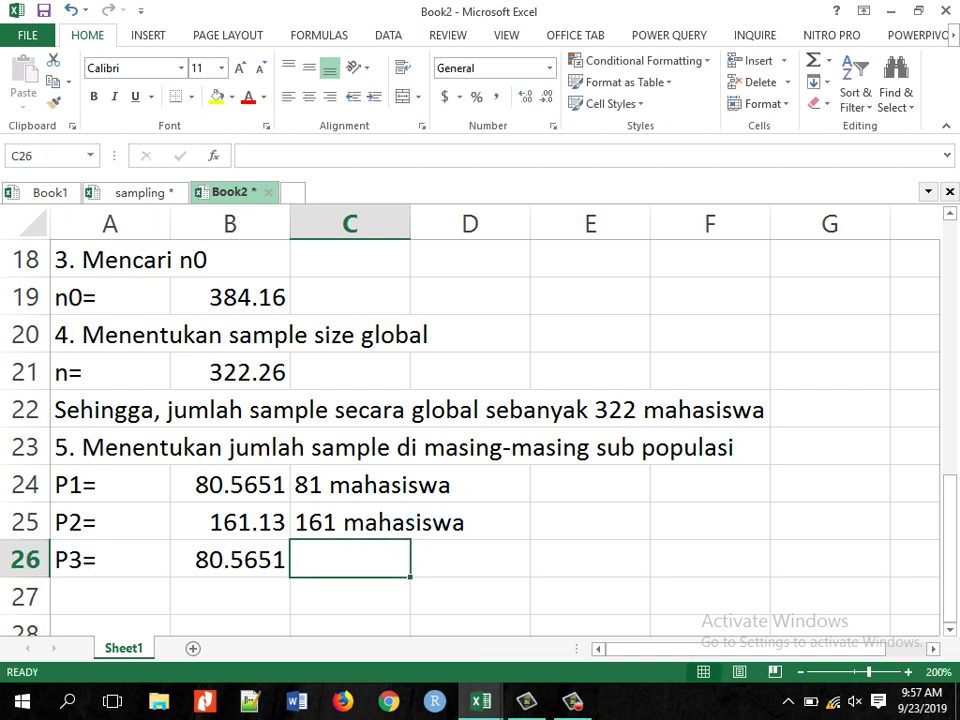
# Enter the rounded P3 sample size "81 mahasiswa" in C26 beside the P3 value.
pyautogui.write('81 mahasisq')
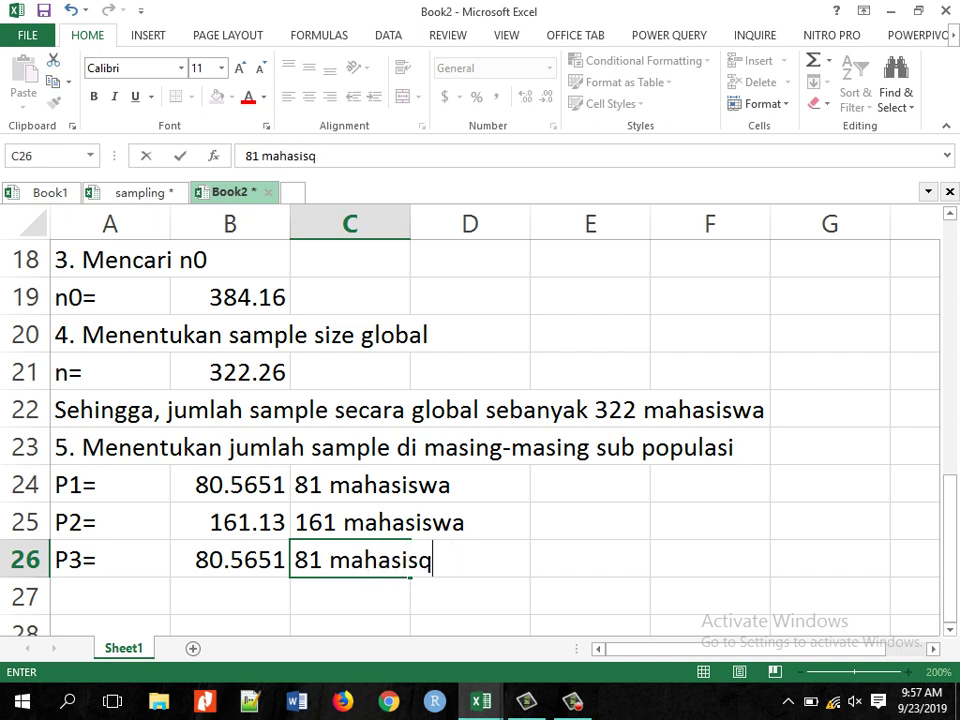
pyautogui.press('BackSpace')
pyautogui.write('wa')
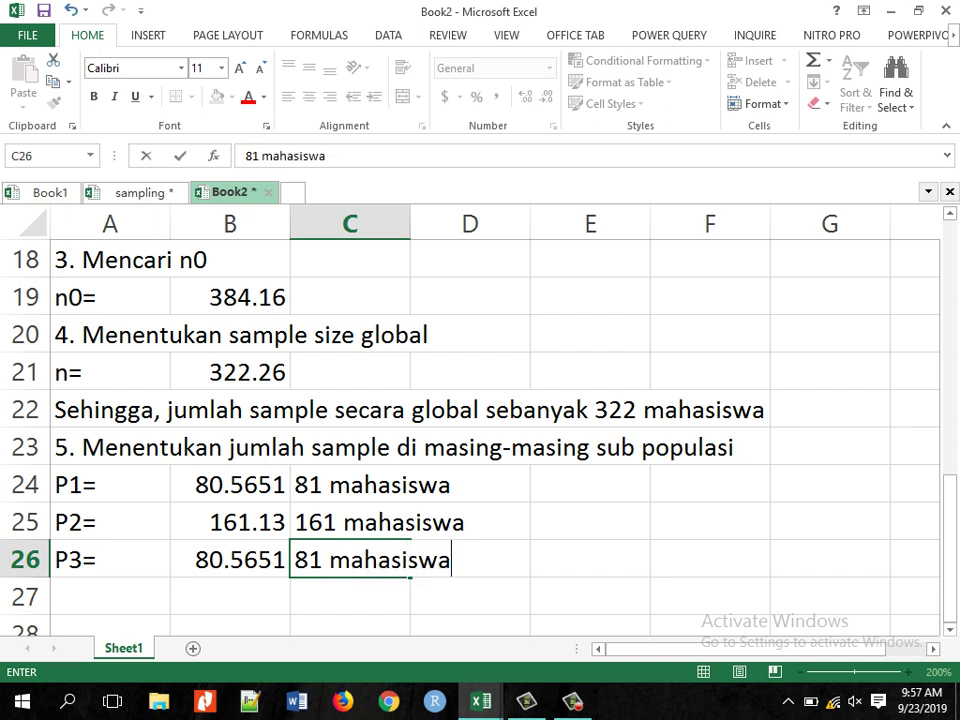